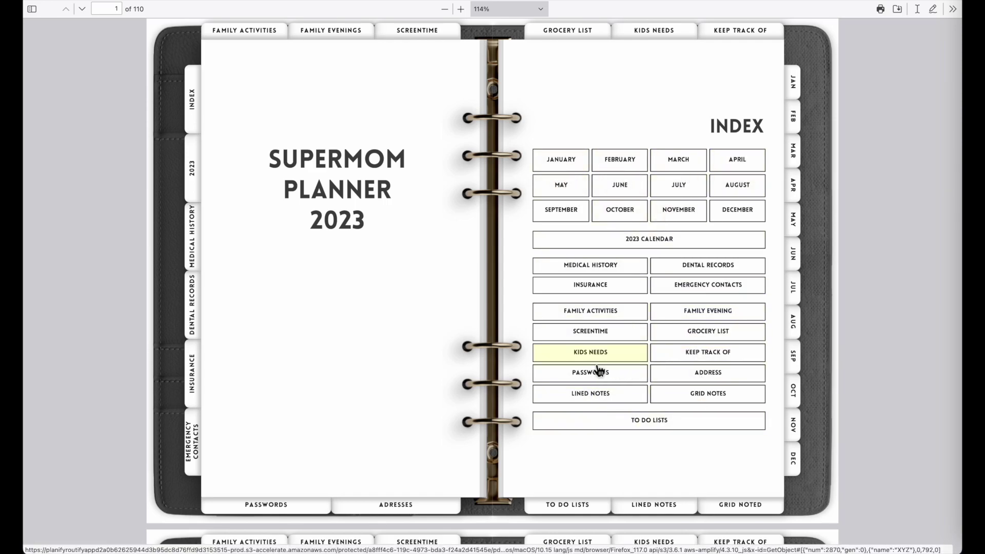
Visit the Medical History pages, then return to the index page.
{"action": "left_click", "coordinate": [585, 269]}
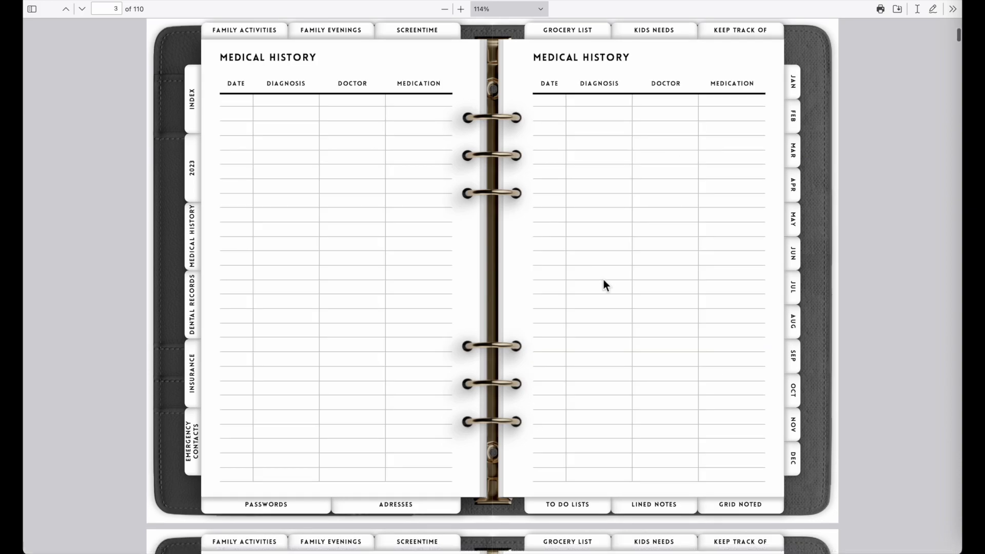
{"action": "left_click", "coordinate": [193, 119]}
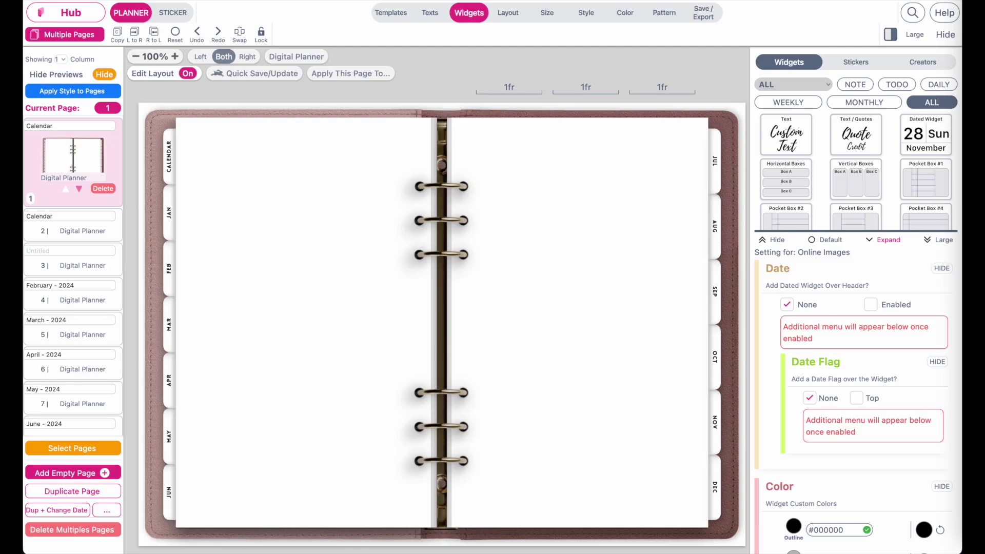
{"action": "scroll", "coordinate": [286, 409], "scroll_direction": "down", "scroll_amount": 1}
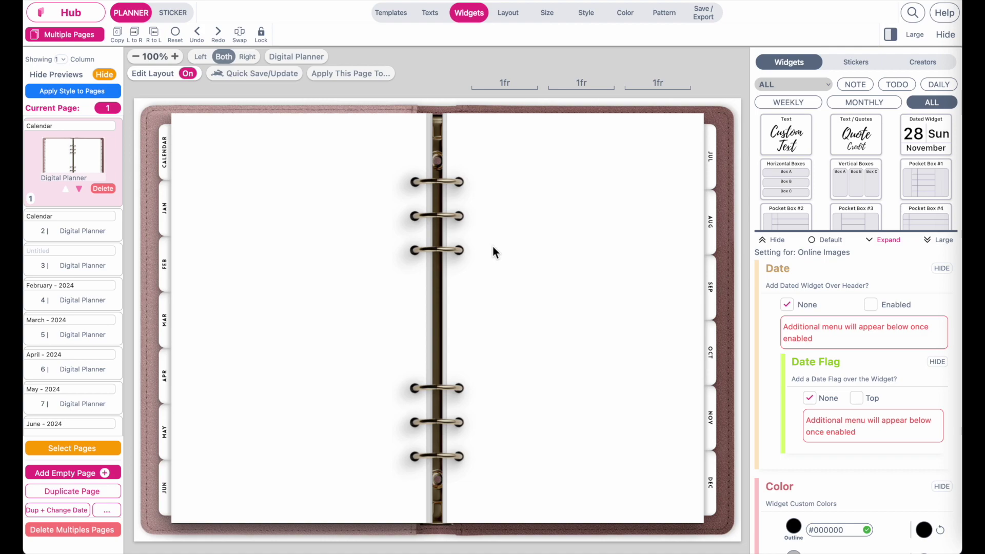
Apply the Starter Digital Planner '2023 Planner Index' skeleton template to the spread.
{"action": "left_click", "coordinate": [395, 16]}
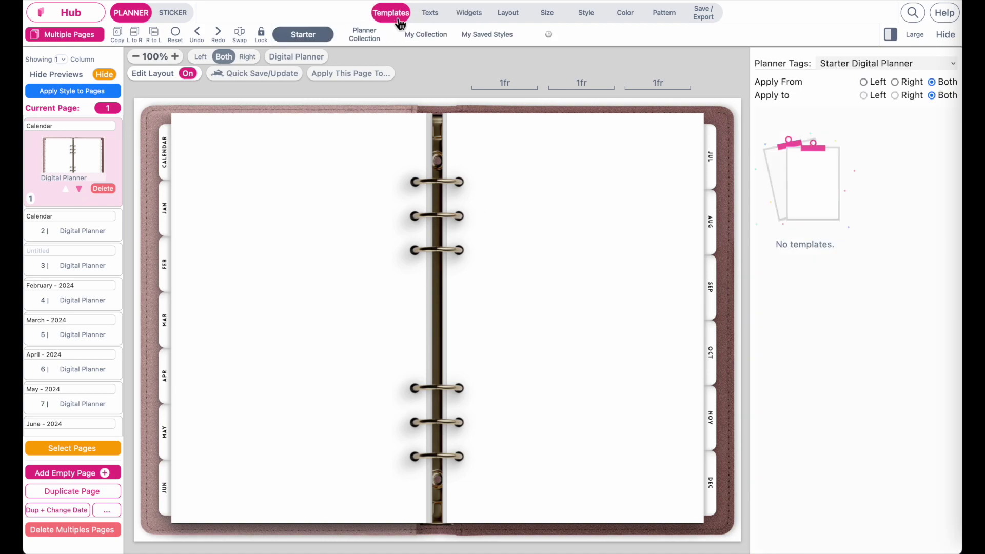
{"action": "left_click", "coordinate": [910, 62]}
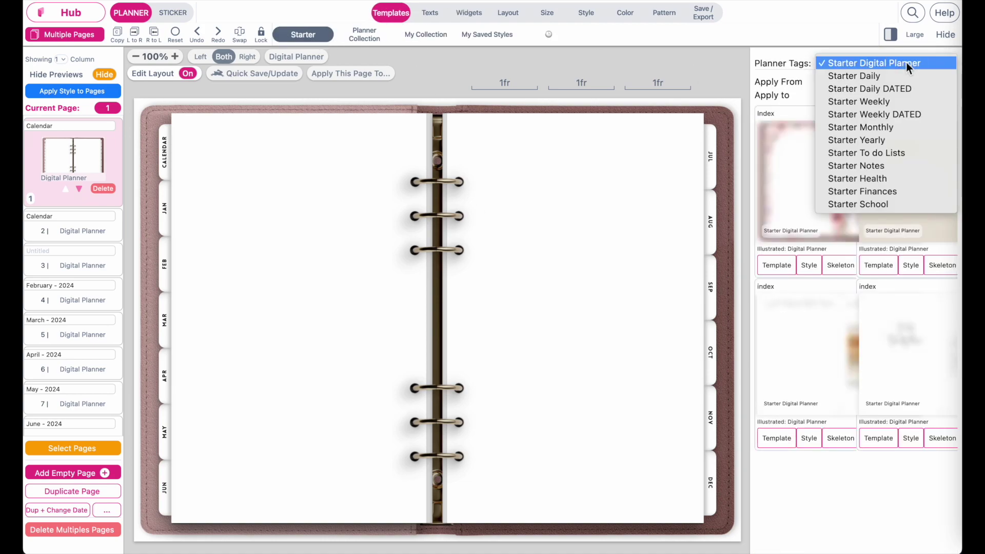
{"action": "left_click", "coordinate": [904, 77]}
{"action": "left_click", "coordinate": [903, 64]}
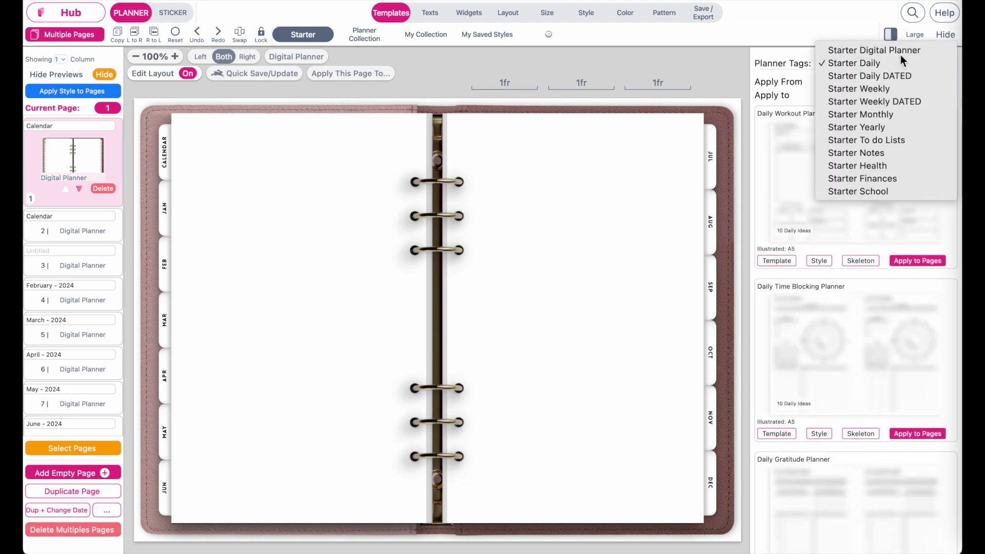
{"action": "left_click", "coordinate": [902, 54]}
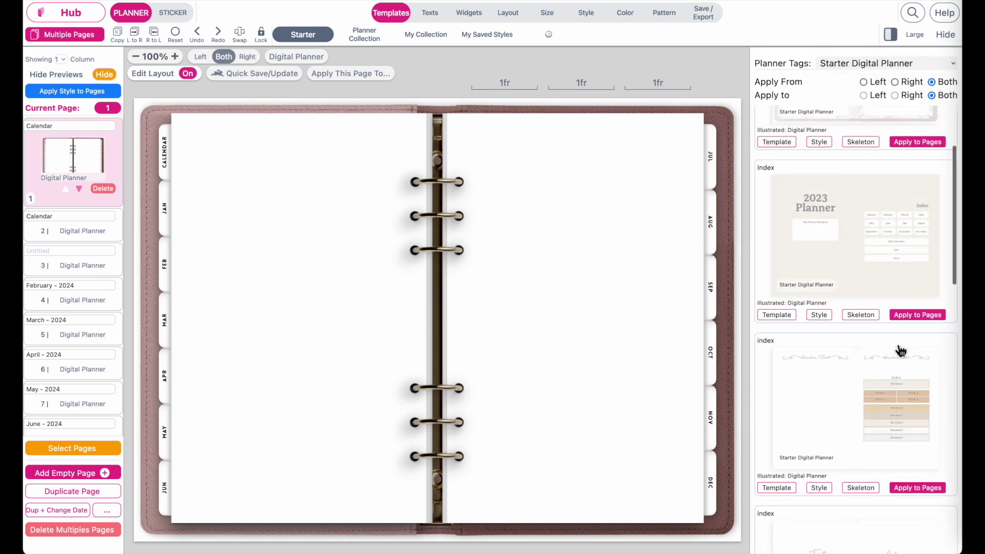
{"action": "scroll", "coordinate": [901, 353], "scroll_direction": "down", "scroll_amount": 7}
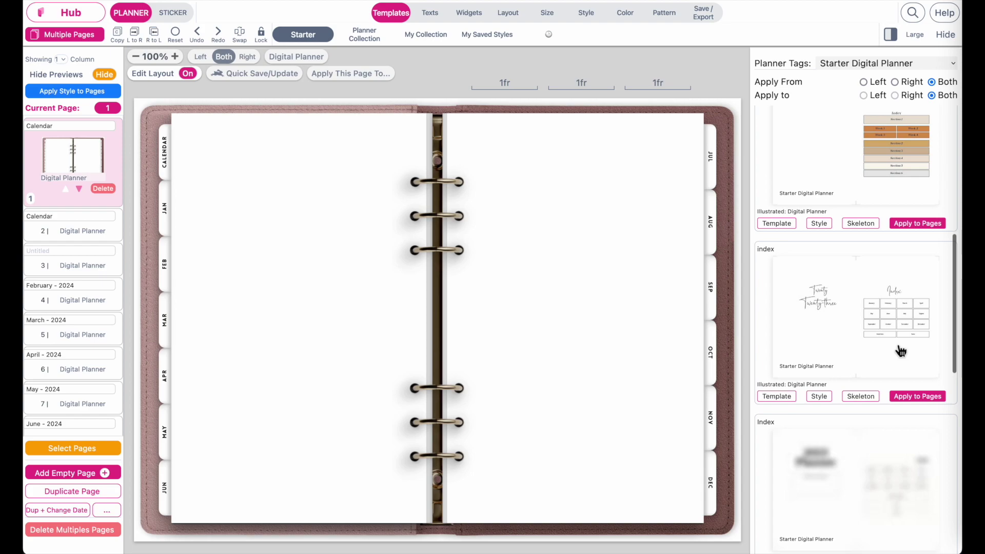
{"action": "scroll", "coordinate": [901, 351], "scroll_direction": "down", "scroll_amount": 5}
{"action": "scroll", "coordinate": [898, 359], "scroll_direction": "up", "scroll_amount": 8}
{"action": "scroll", "coordinate": [896, 365], "scroll_direction": "up", "scroll_amount": 3}
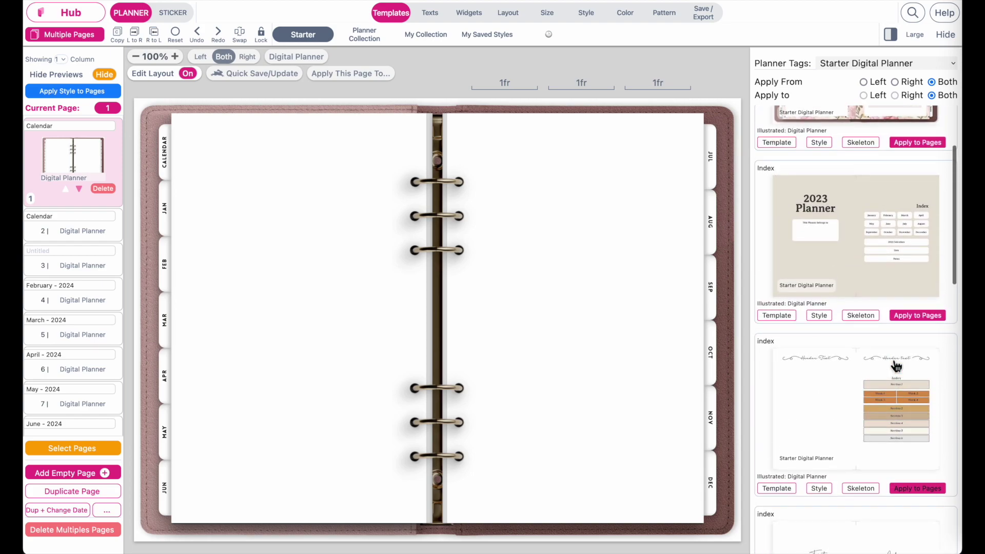
{"action": "left_click", "coordinate": [861, 330]}
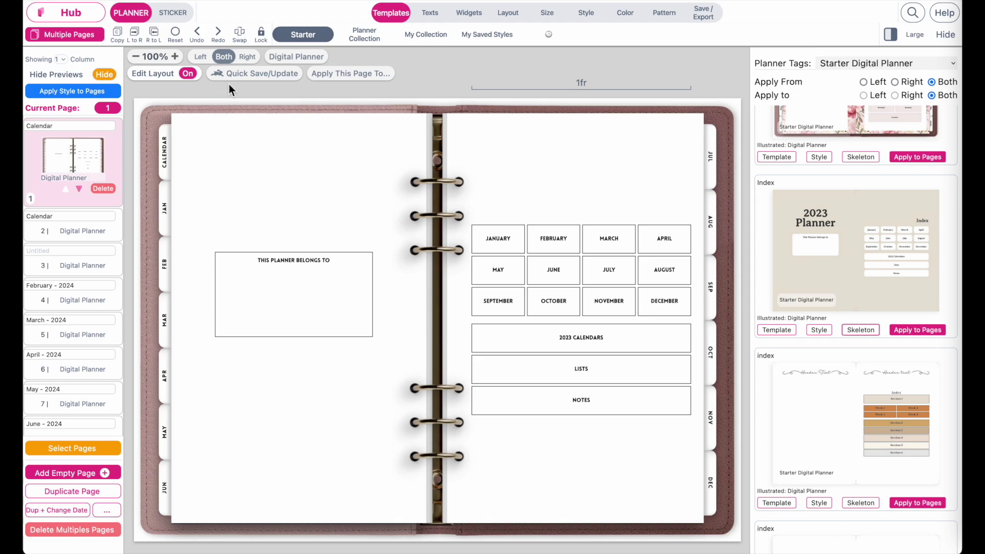
Undo the index template and give the right page a two-panel layout, tall top over short bottom.
{"action": "left_click", "coordinate": [204, 41]}
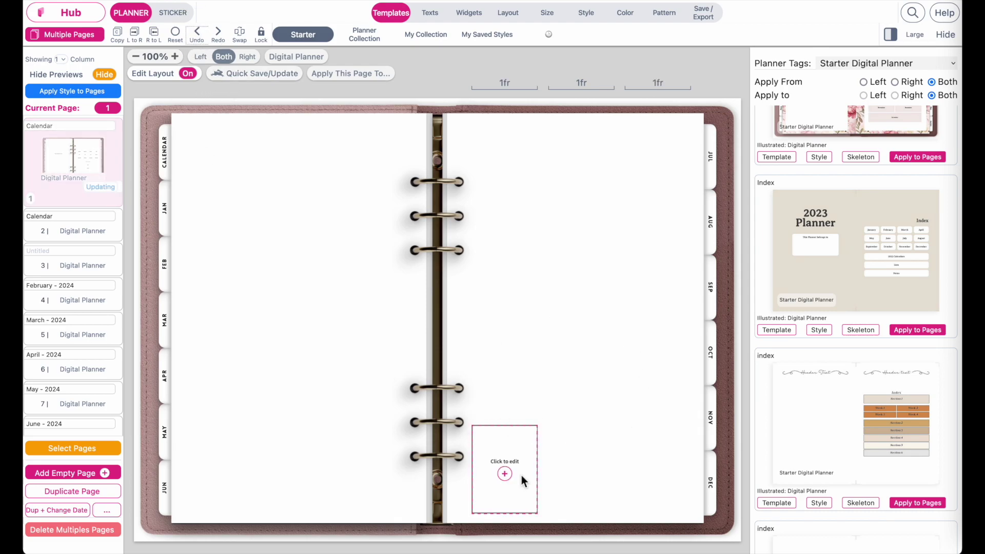
{"action": "left_click", "coordinate": [505, 473]}
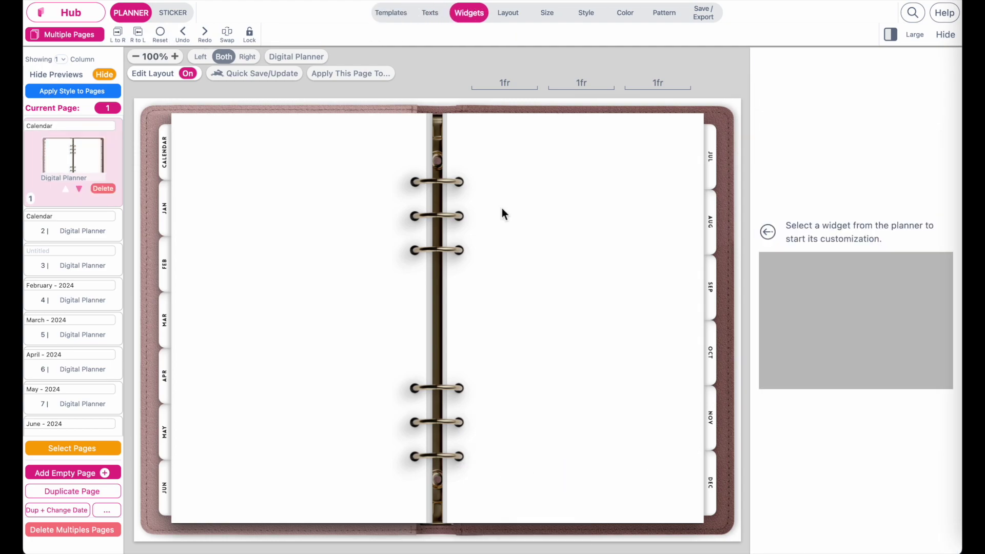
{"action": "left_click", "coordinate": [509, 16]}
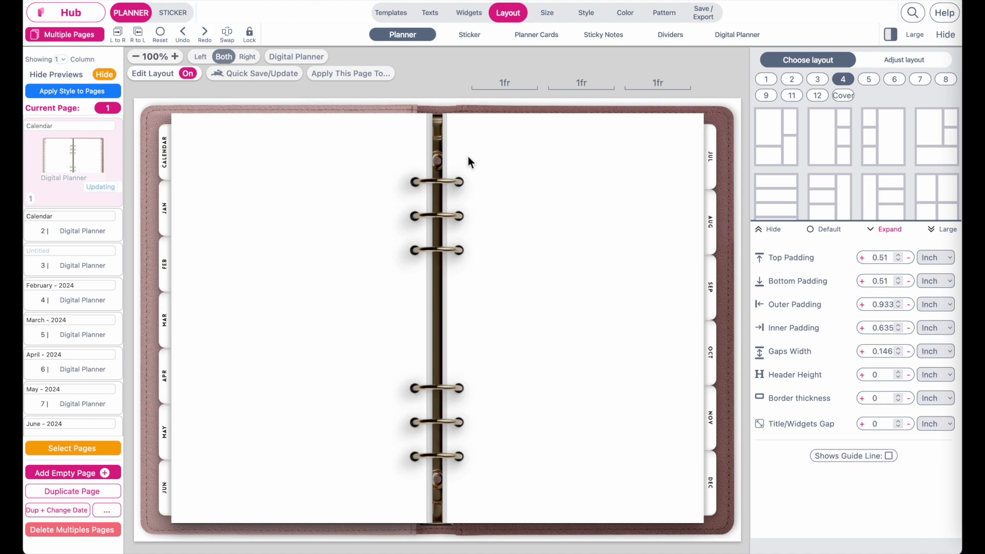
{"action": "left_click", "coordinate": [818, 81]}
{"action": "left_click", "coordinate": [791, 79]}
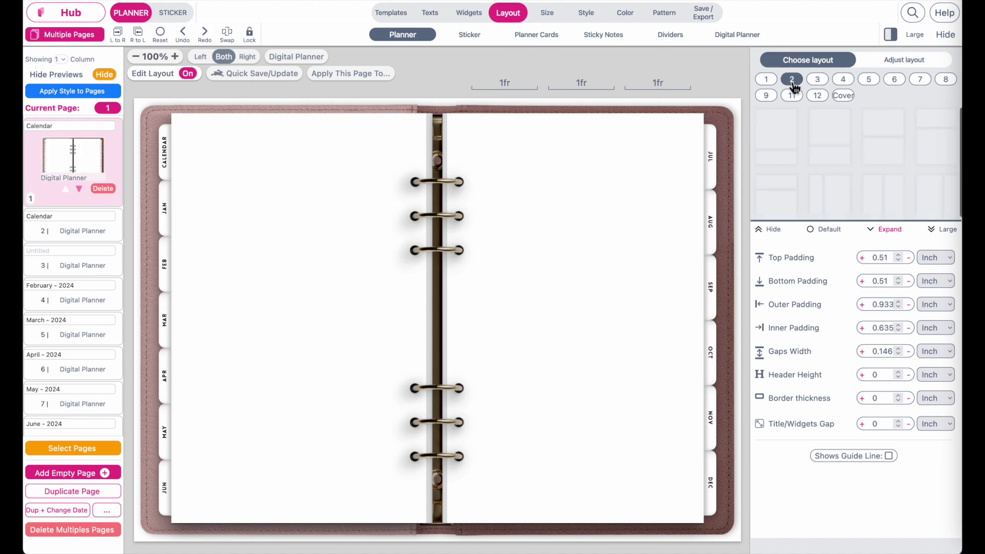
{"action": "left_click", "coordinate": [831, 149]}
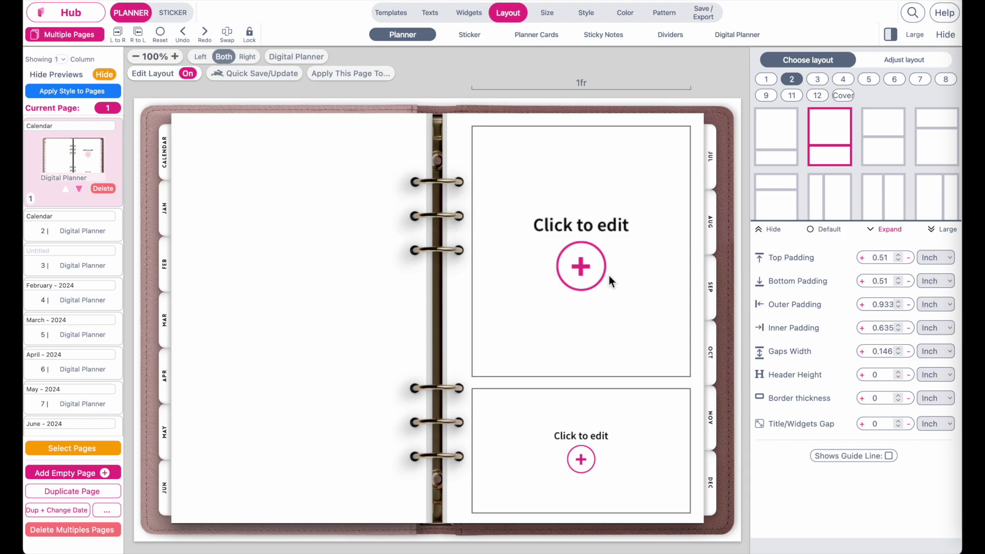
{"action": "left_click", "coordinate": [605, 328]}
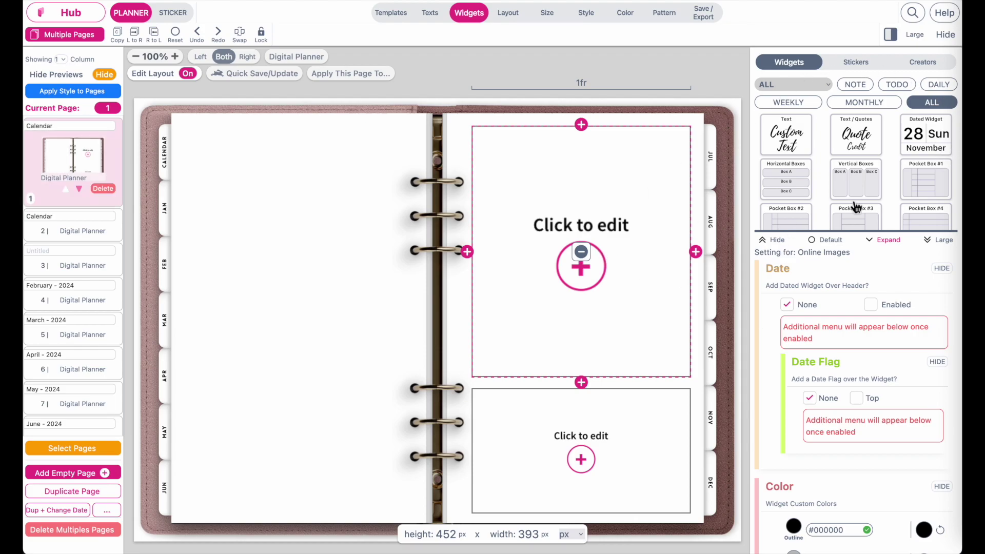
Add a Multi Box widget from the full widget list to the right page.
{"action": "left_click", "coordinate": [943, 239]}
{"action": "scroll", "coordinate": [869, 363], "scroll_direction": "down", "scroll_amount": 1}
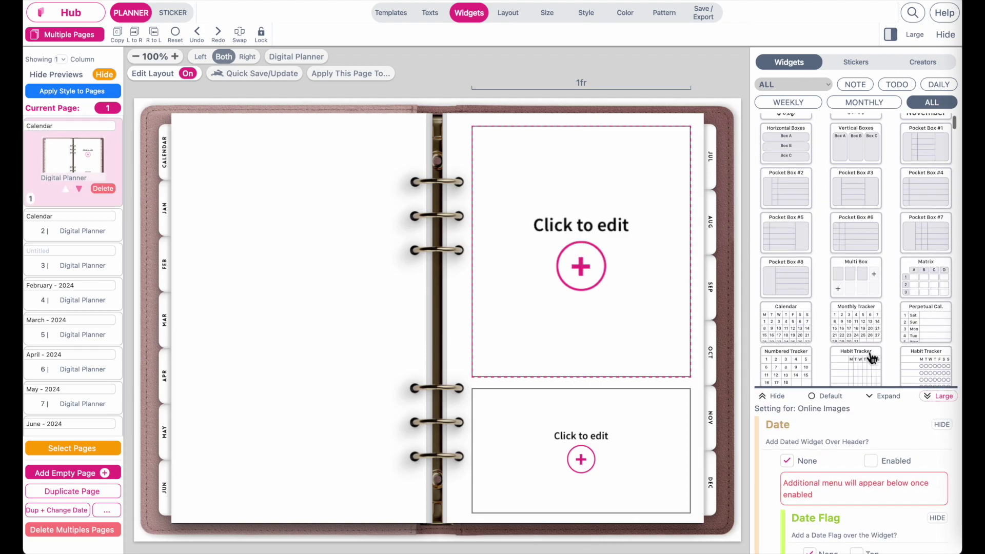
{"action": "left_click", "coordinate": [856, 289]}
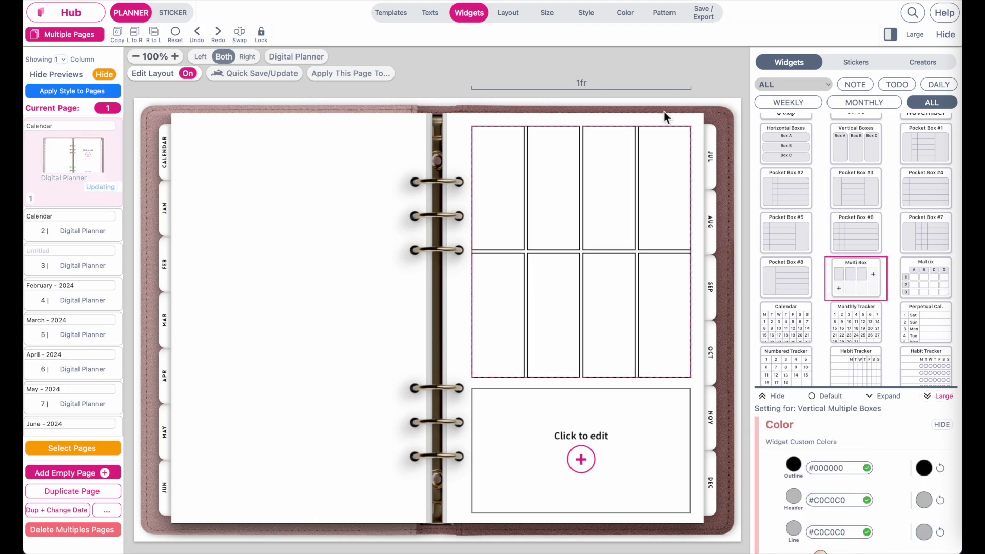
{"action": "left_click", "coordinate": [827, 396]}
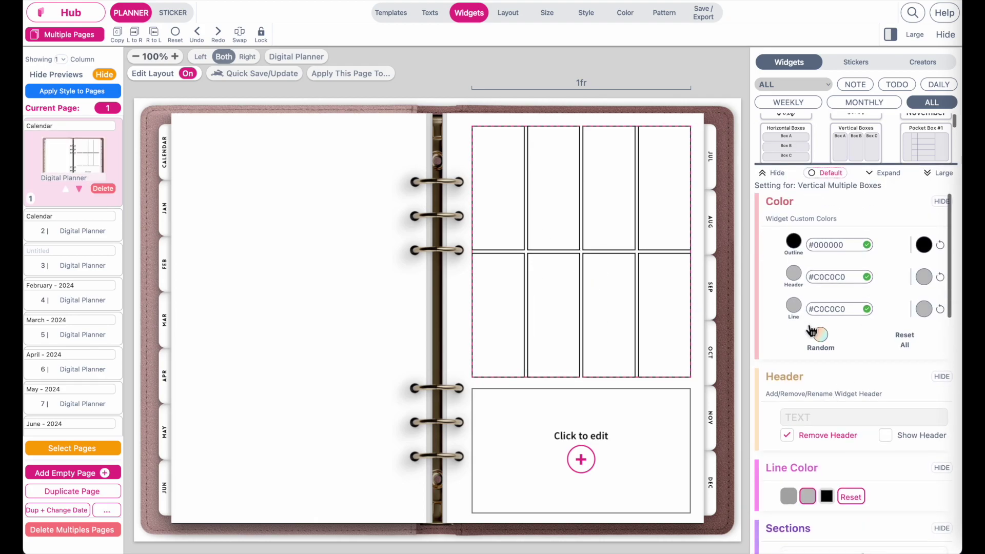
{"action": "scroll", "coordinate": [833, 326], "scroll_direction": "down", "scroll_amount": 5}
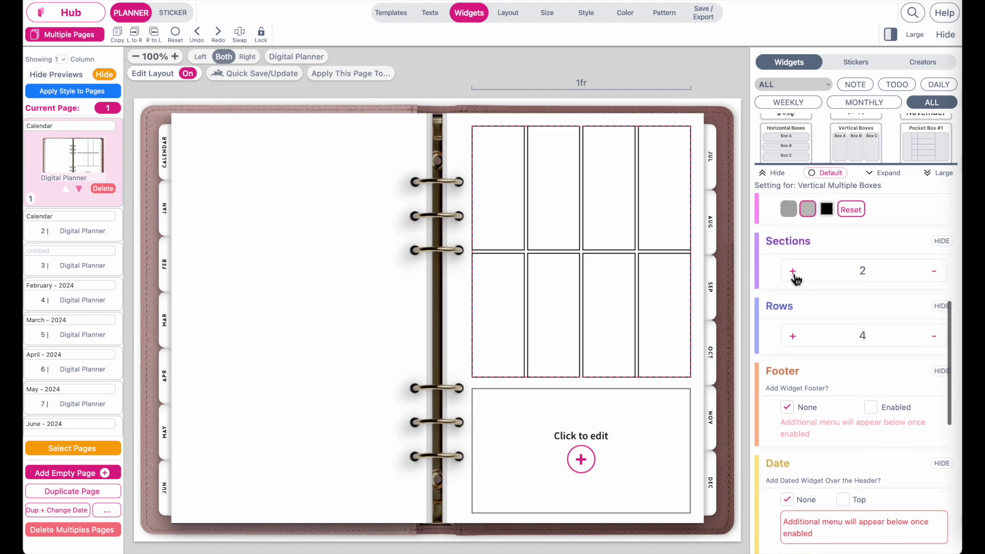
Set the box grid to 4 sections and 3 rows, and move it into the bottom panel.
{"action": "left_click", "coordinate": [793, 271]}
{"action": "left_click", "coordinate": [794, 271]}
{"action": "left_click", "coordinate": [934, 271]}
{"action": "left_click", "coordinate": [934, 271]}
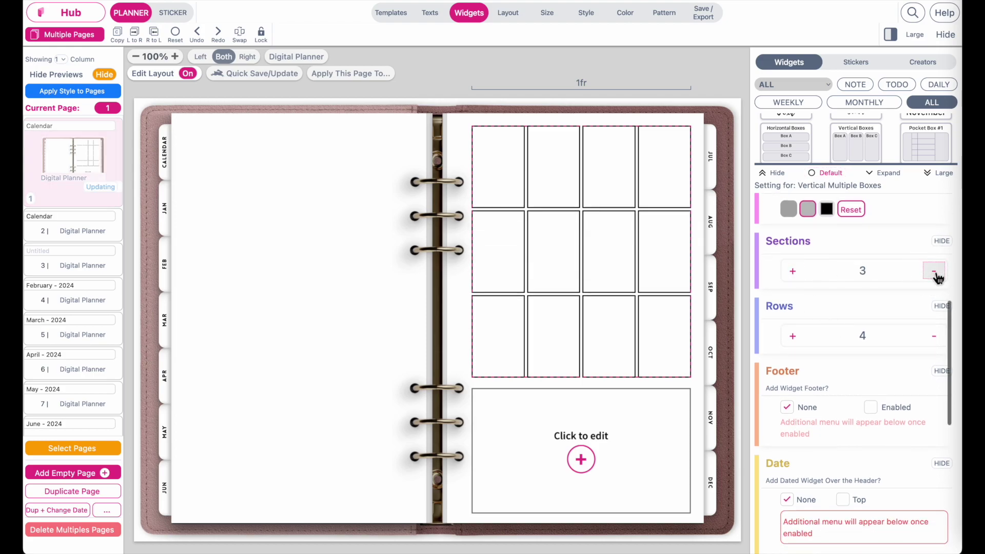
{"action": "left_click", "coordinate": [792, 336]}
{"action": "left_click", "coordinate": [793, 336]}
{"action": "left_click", "coordinate": [802, 339]}
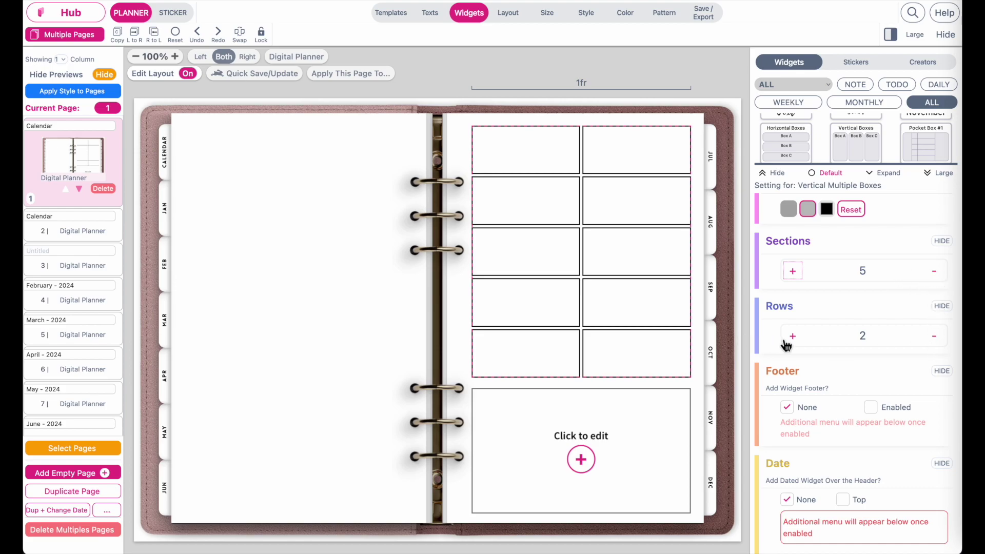
{"action": "left_click", "coordinate": [793, 336]}
{"action": "left_click", "coordinate": [933, 271]}
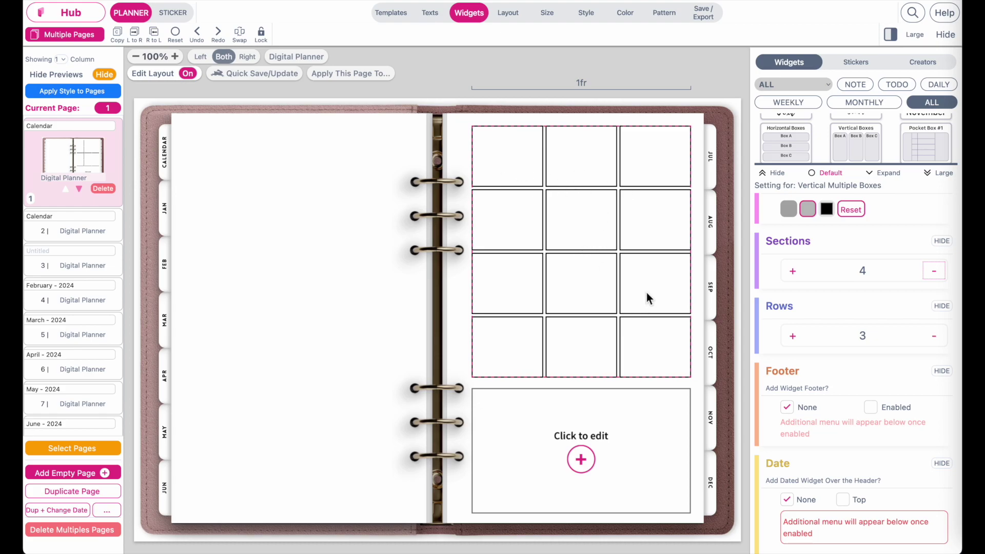
{"action": "left_click_drag", "start_coordinate": [647, 189], "coordinate": [645, 445]}
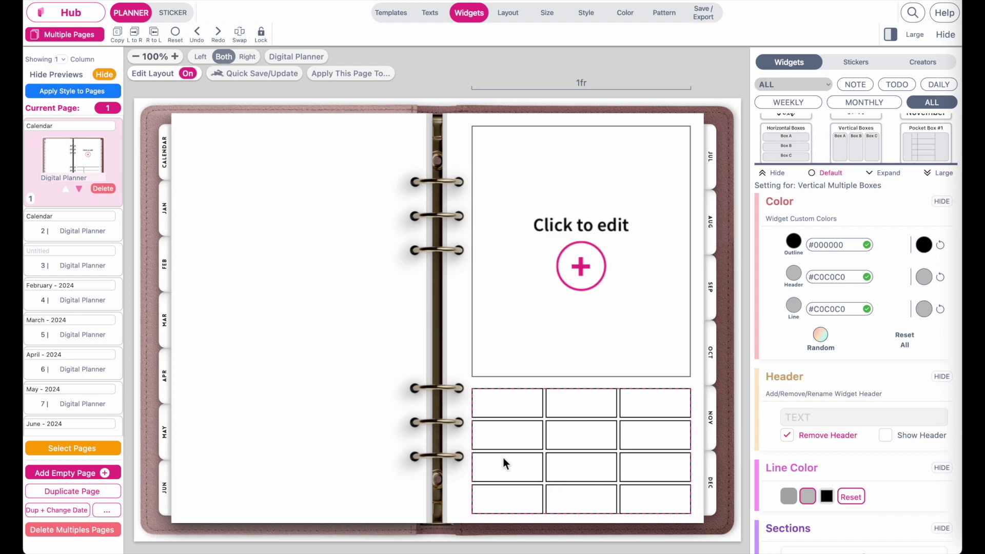
Turn off Edit Layout and label the first top-row grid box JAN.
{"action": "left_click", "coordinate": [187, 73]}
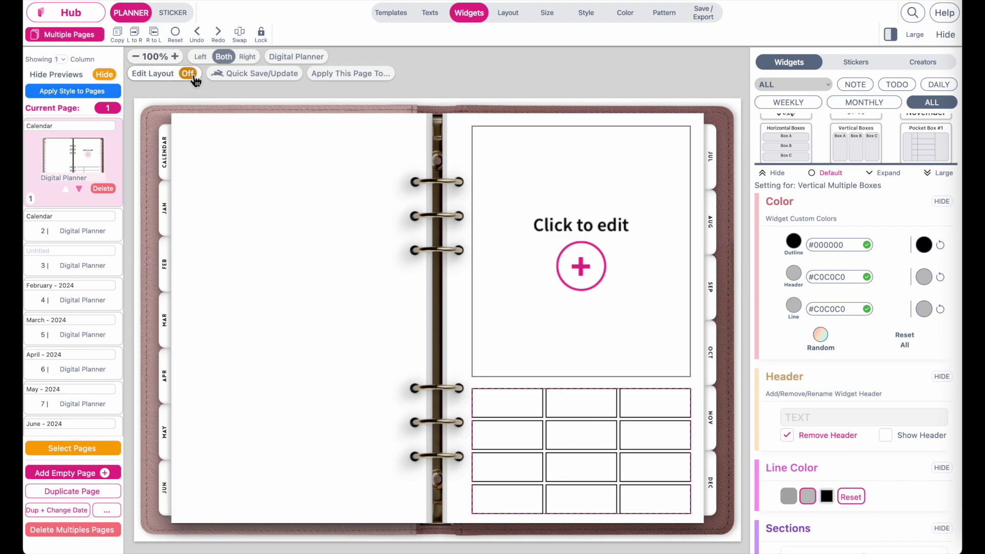
{"action": "left_click", "coordinate": [498, 408]}
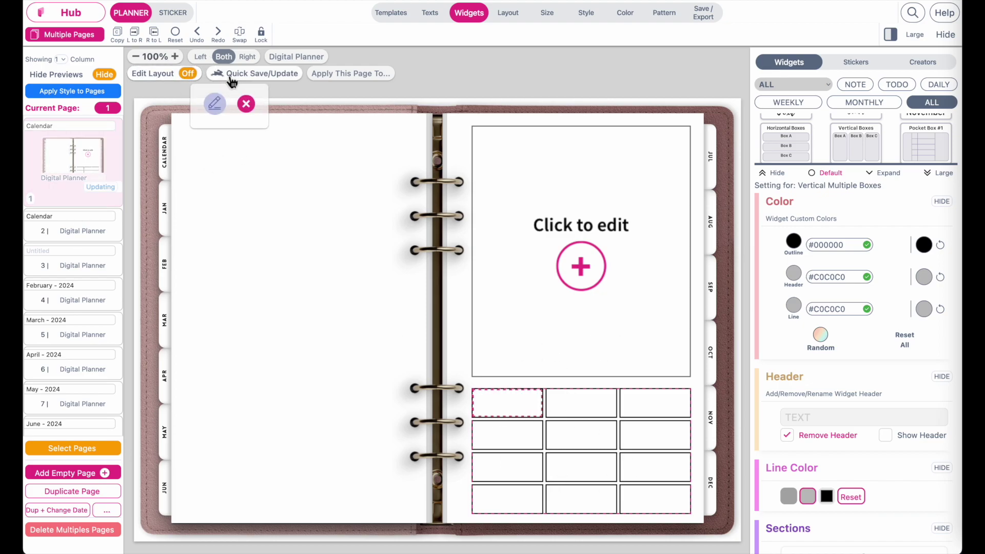
{"action": "left_click", "coordinate": [212, 107]}
{"action": "left_click_drag", "start_coordinate": [211, 114], "coordinate": [220, 166]}
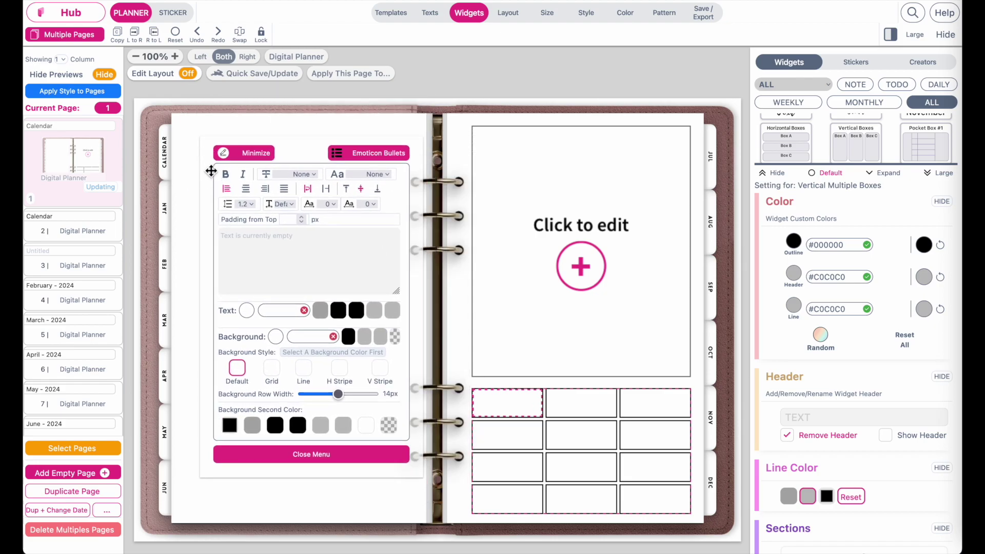
{"action": "type", "text": "Jna"}
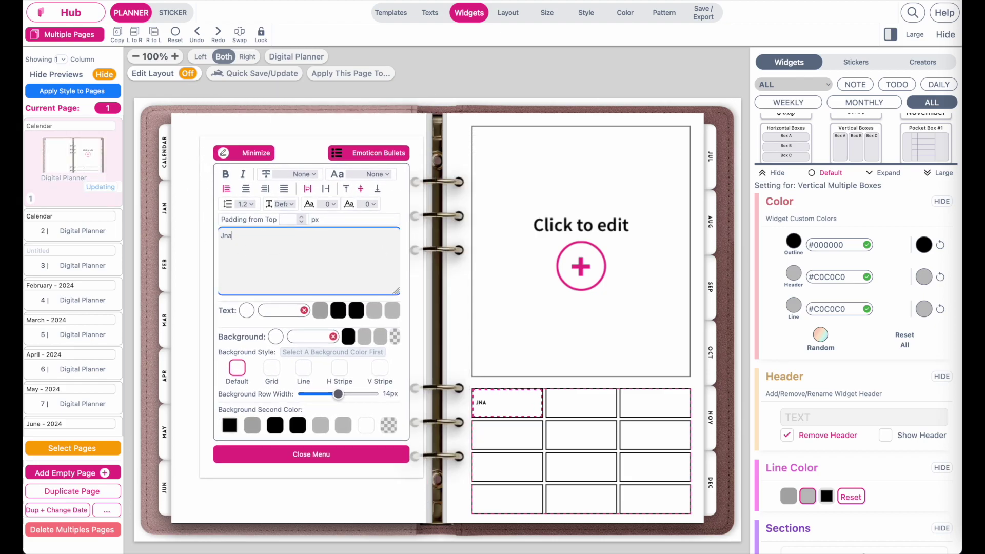
{"action": "key", "text": "BackSpace"}
{"action": "key", "text": "BackSpace"}
Label the second and third top-row boxes FEB and MAR, centring each label.
{"action": "left_click", "coordinate": [563, 406]}
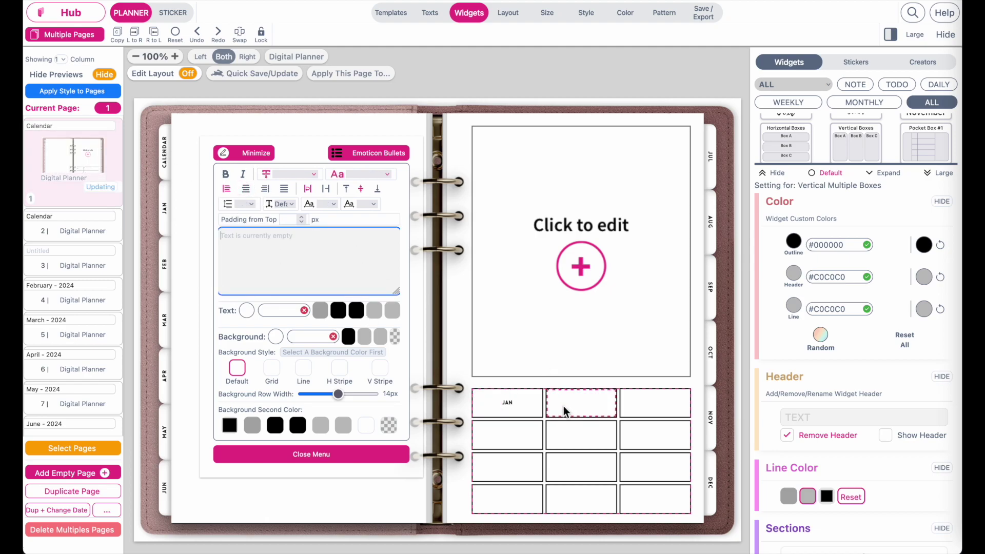
{"action": "type", "text": "Feb"}
{"action": "left_click", "coordinate": [246, 189]}
{"action": "left_click", "coordinate": [659, 410]}
{"action": "type", "text": "Mar"}
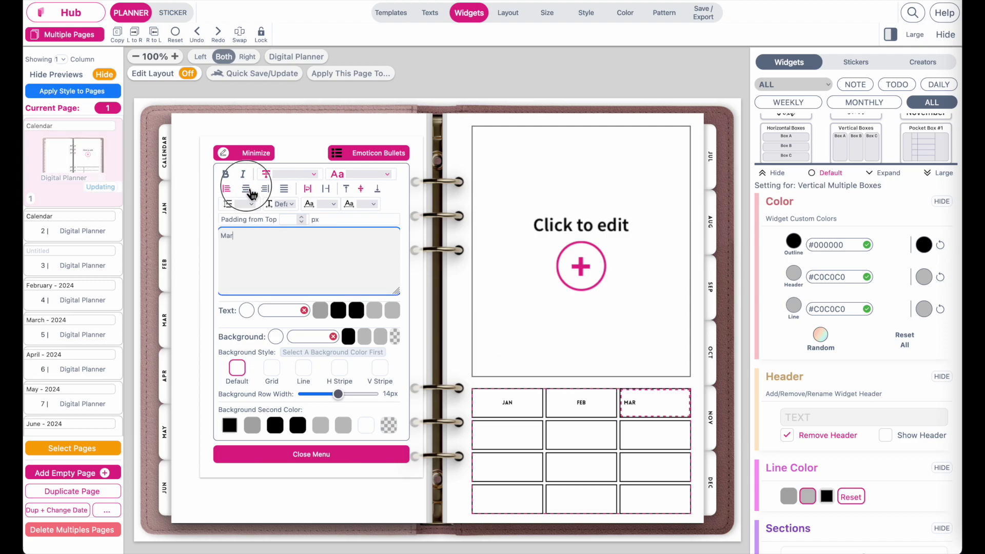
{"action": "left_click", "coordinate": [247, 190]}
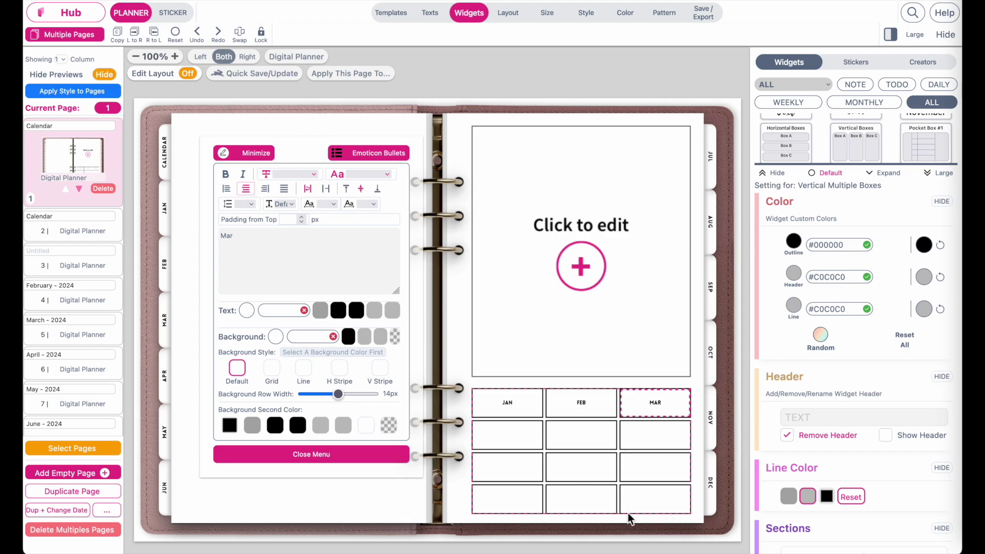
Replace the top panel's image placeholder with a Multi Box widget.
{"action": "left_click", "coordinate": [574, 294]}
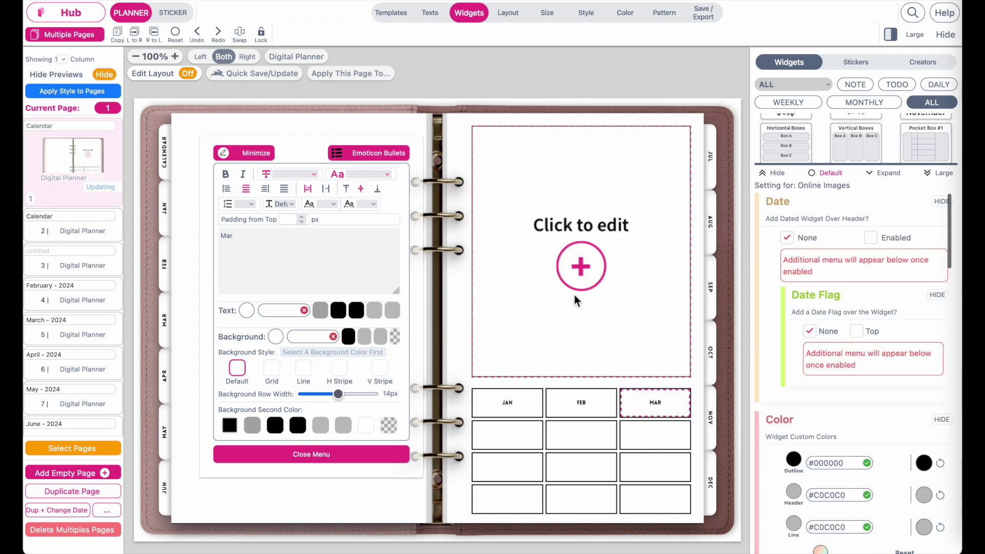
{"action": "left_click", "coordinate": [942, 173]}
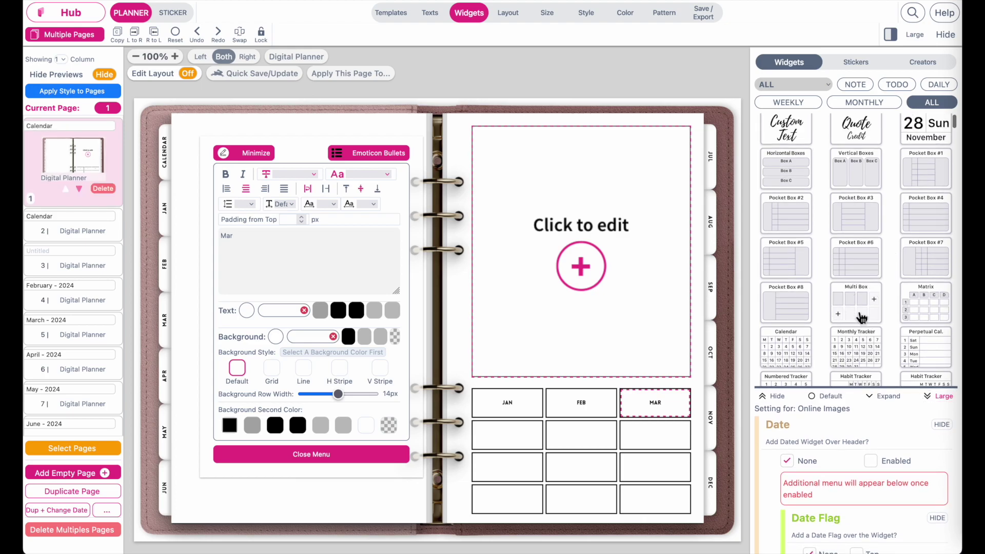
{"action": "left_click", "coordinate": [862, 317]}
{"action": "left_click", "coordinate": [823, 397]}
{"action": "scroll", "coordinate": [913, 452], "scroll_direction": "down", "scroll_amount": 5}
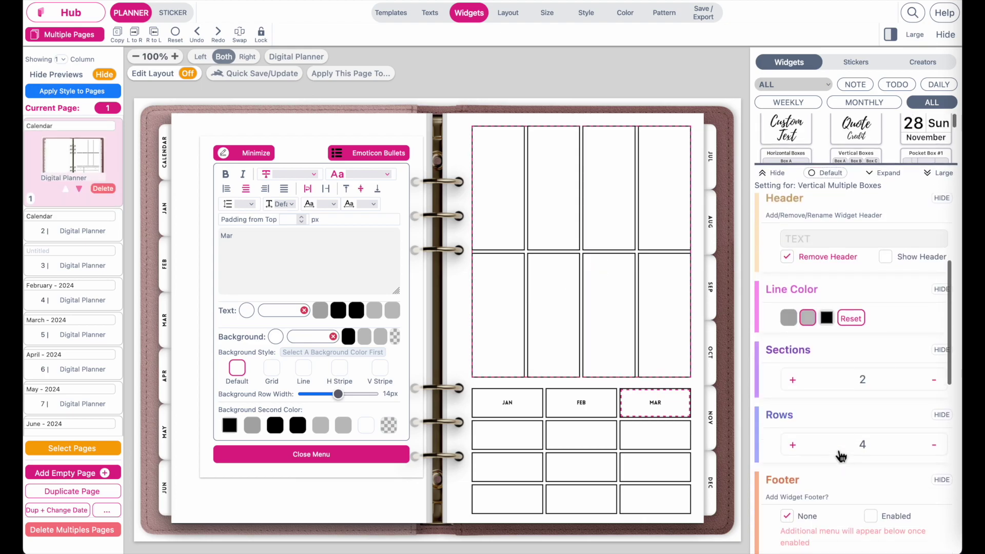
{"action": "scroll", "coordinate": [931, 462], "scroll_direction": "down", "scroll_amount": 5}
{"action": "scroll", "coordinate": [898, 425], "scroll_direction": "up", "scroll_amount": 8}
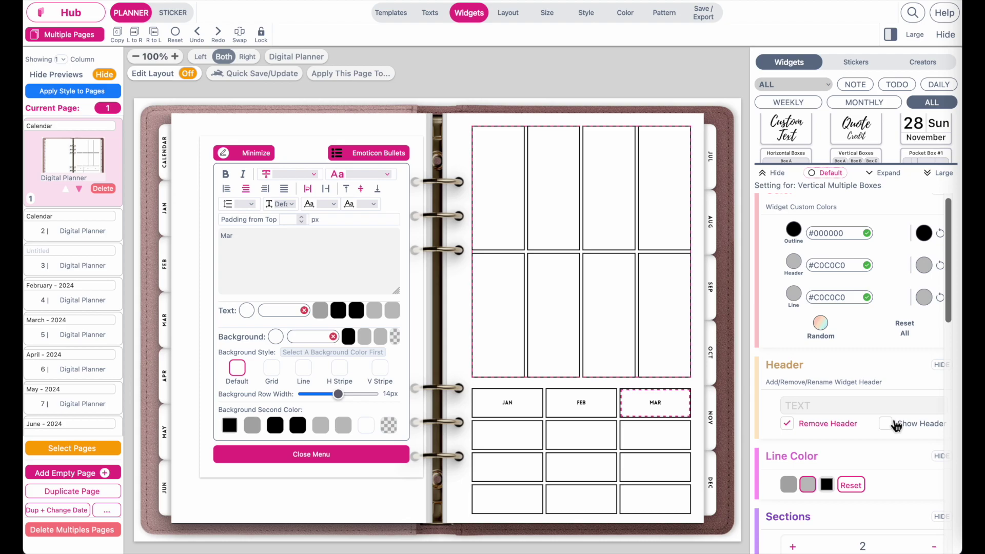
{"action": "scroll", "coordinate": [897, 425], "scroll_direction": "down", "scroll_amount": 1}
Reduce the grid to a single column of 11 stacked box sections.
{"action": "left_click", "coordinate": [933, 474]}
{"action": "left_click", "coordinate": [933, 474]}
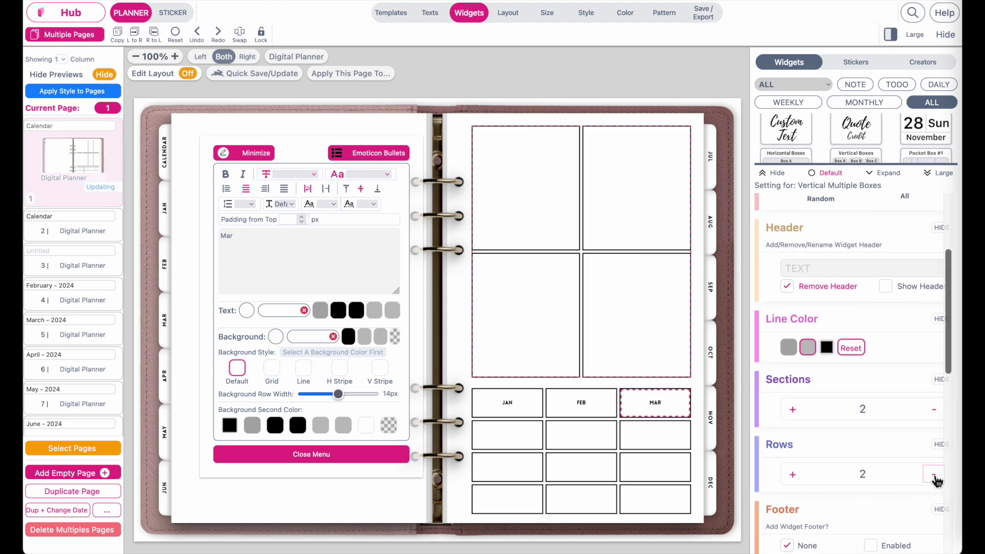
{"action": "left_click", "coordinate": [934, 475]}
{"action": "left_click", "coordinate": [792, 409]}
{"action": "left_click", "coordinate": [793, 409]}
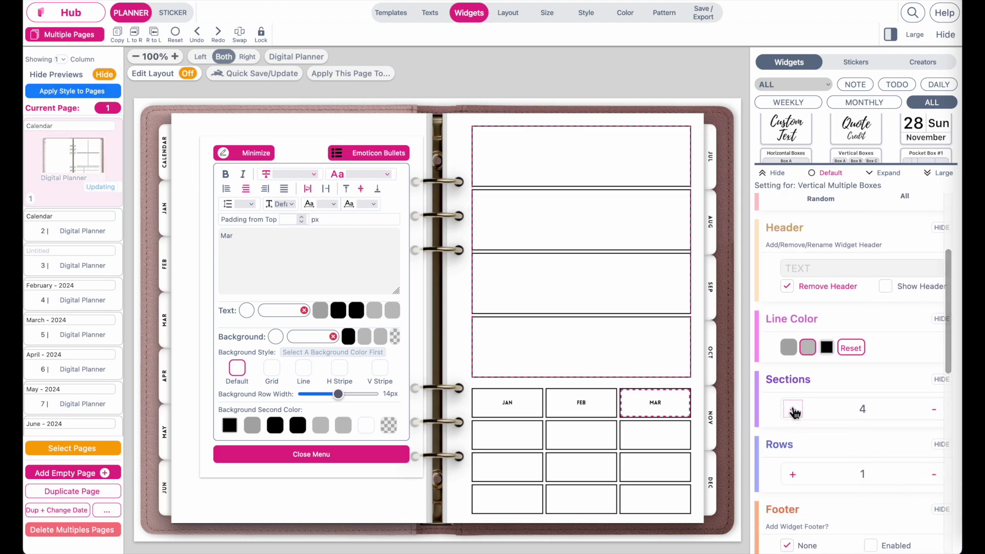
{"action": "left_click", "coordinate": [793, 409]}
{"action": "left_click", "coordinate": [793, 408]}
{"action": "left_click", "coordinate": [793, 409]}
{"action": "left_click", "coordinate": [792, 409]}
{"action": "left_click", "coordinate": [793, 409]}
{"action": "left_click", "coordinate": [792, 409]}
{"action": "left_click", "coordinate": [793, 409]}
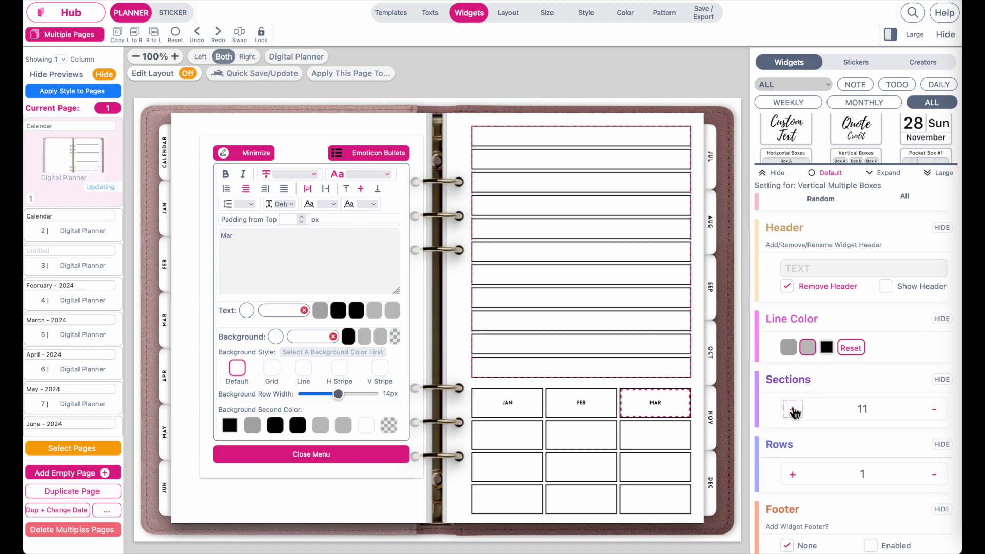
Label the first two stacked boxes PASSWORD and TO DO LIST, centred.
{"action": "left_click", "coordinate": [517, 137]}
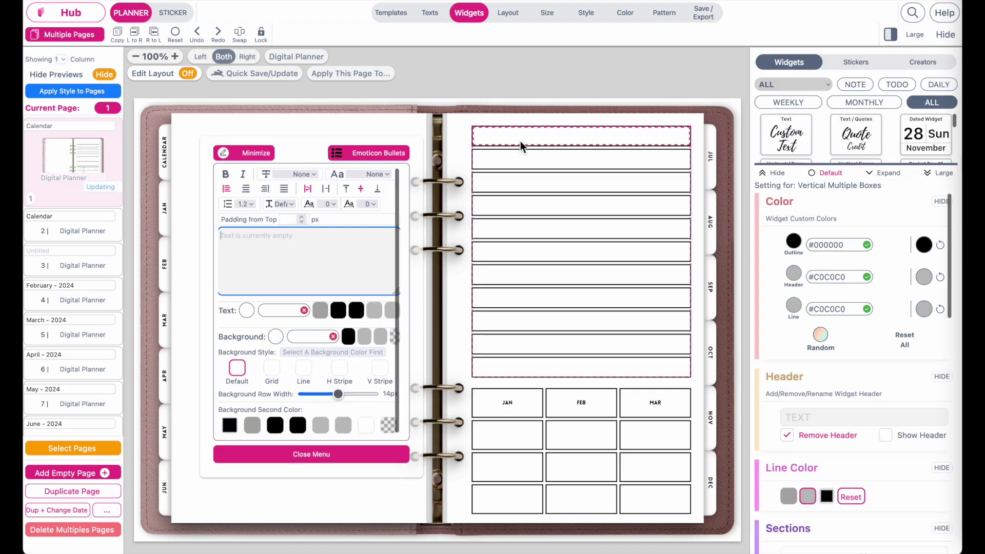
{"action": "left_click", "coordinate": [311, 248]}
{"action": "type", "text": "Password"}
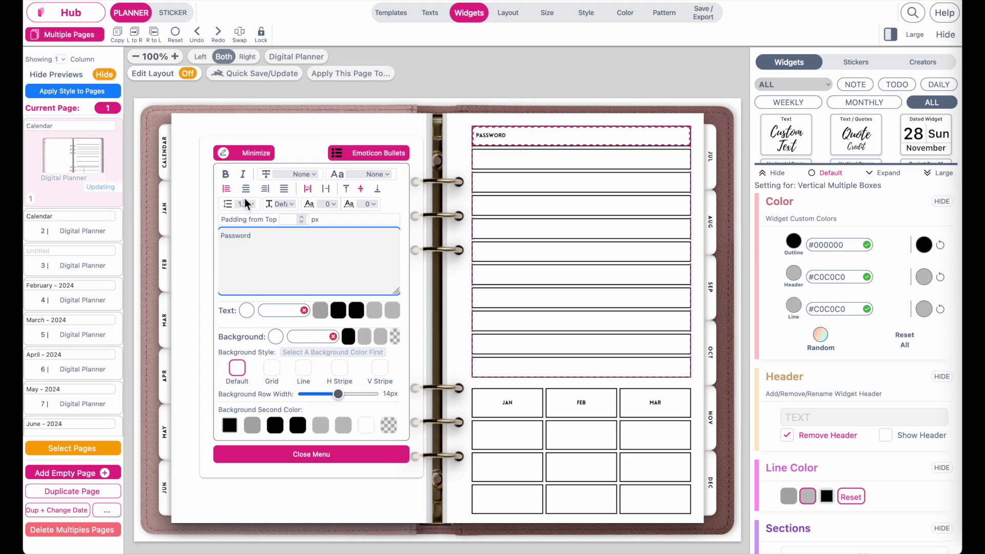
{"action": "left_click", "coordinate": [605, 161]}
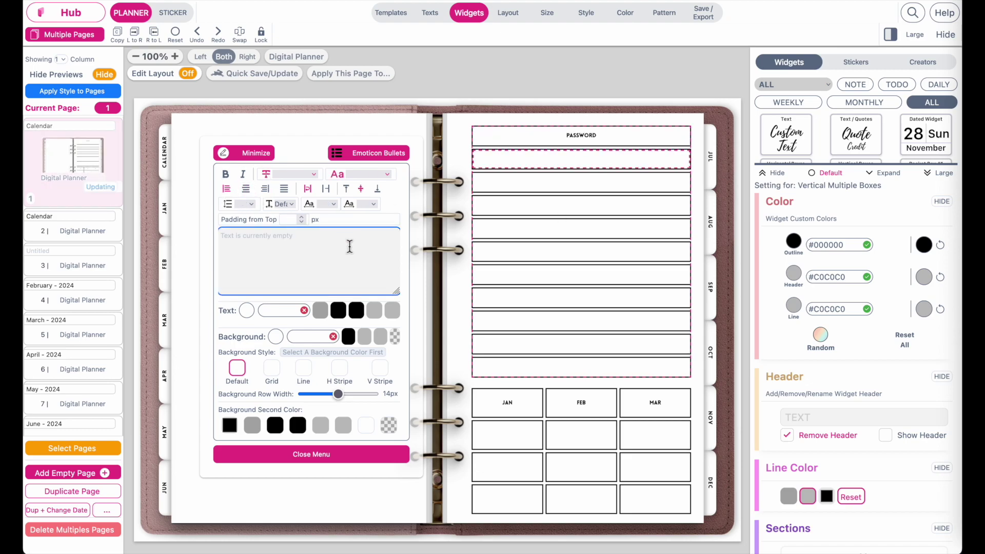
{"action": "type", "text": "To do list"}
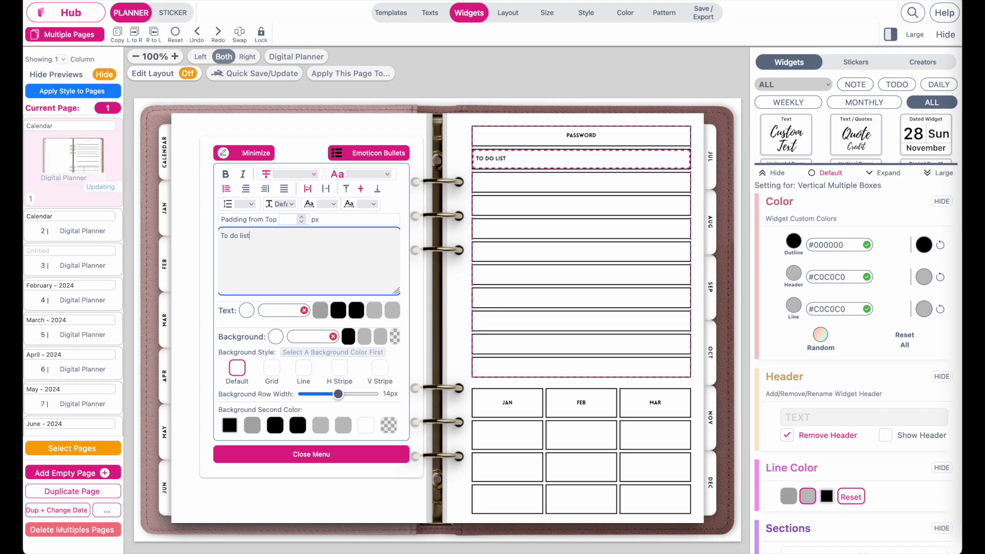
{"action": "left_click", "coordinate": [246, 189]}
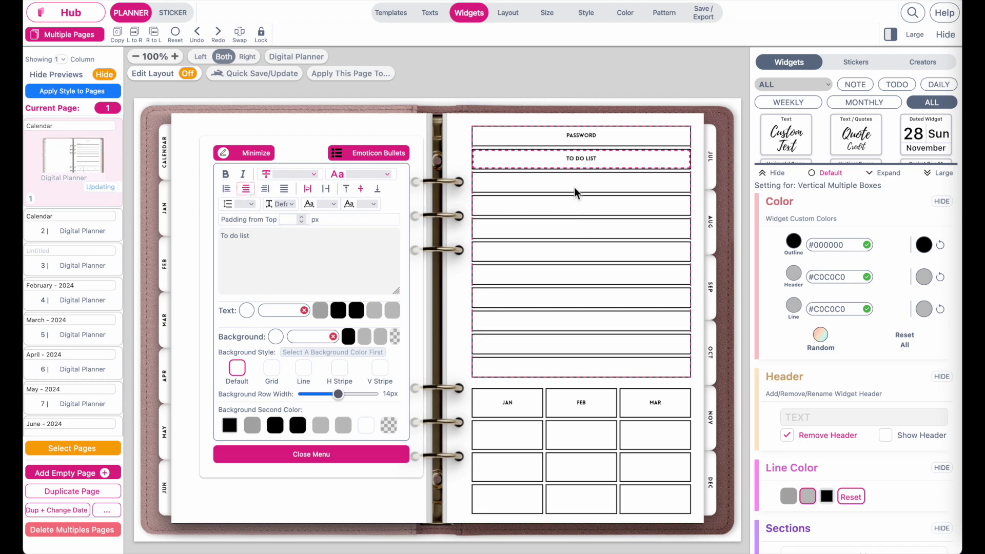
Close the label editor and switch to sticker mode with its widgets list shown.
{"action": "left_click", "coordinate": [299, 454]}
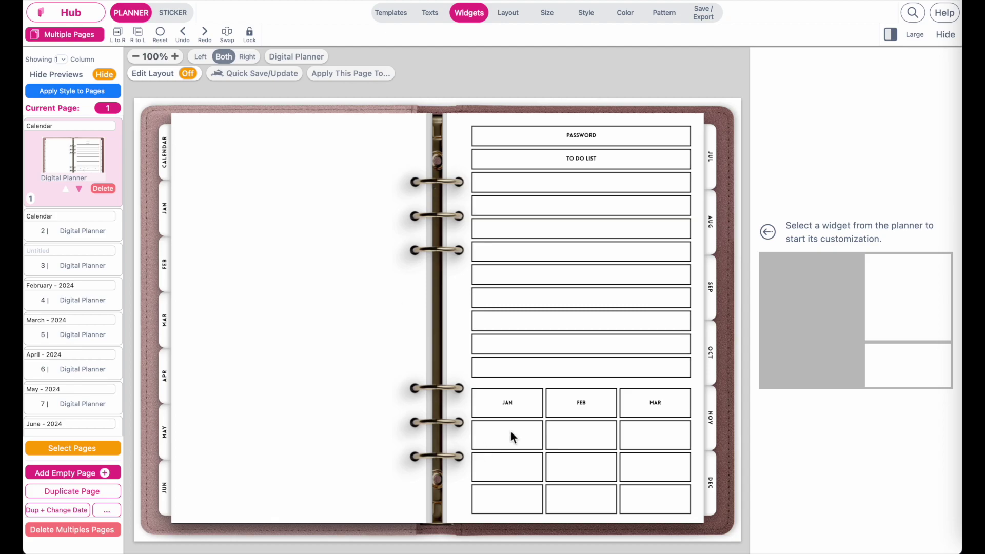
{"action": "left_click", "coordinate": [171, 15]}
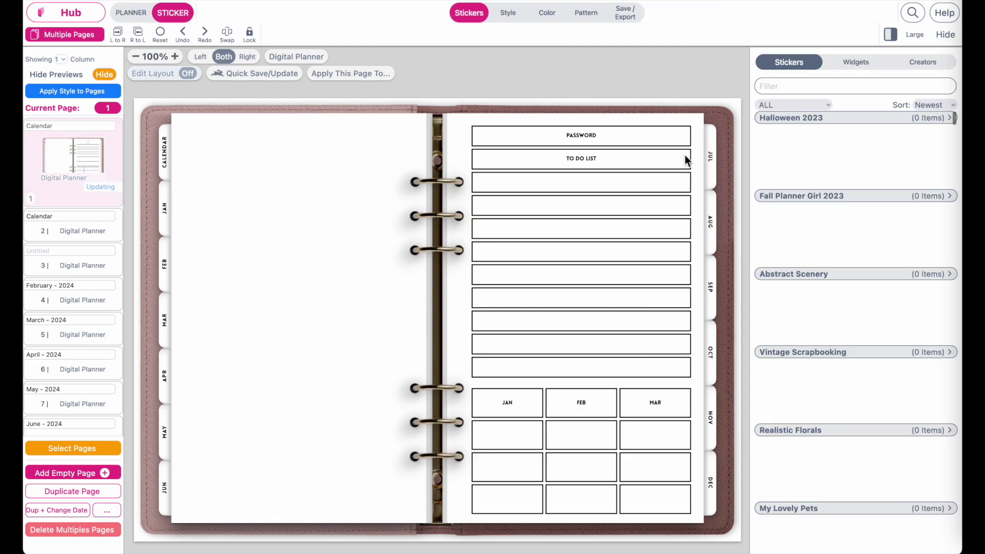
{"action": "left_click", "coordinate": [857, 64]}
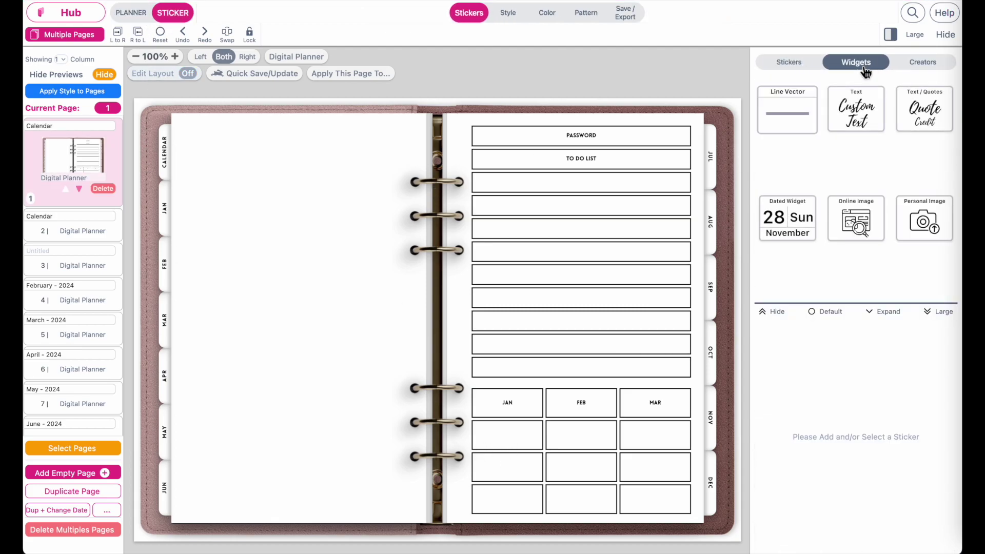
Add a Custom Text sticker, replacing a discarded first attempt, and move it onto the box list.
{"action": "left_click", "coordinate": [855, 119]}
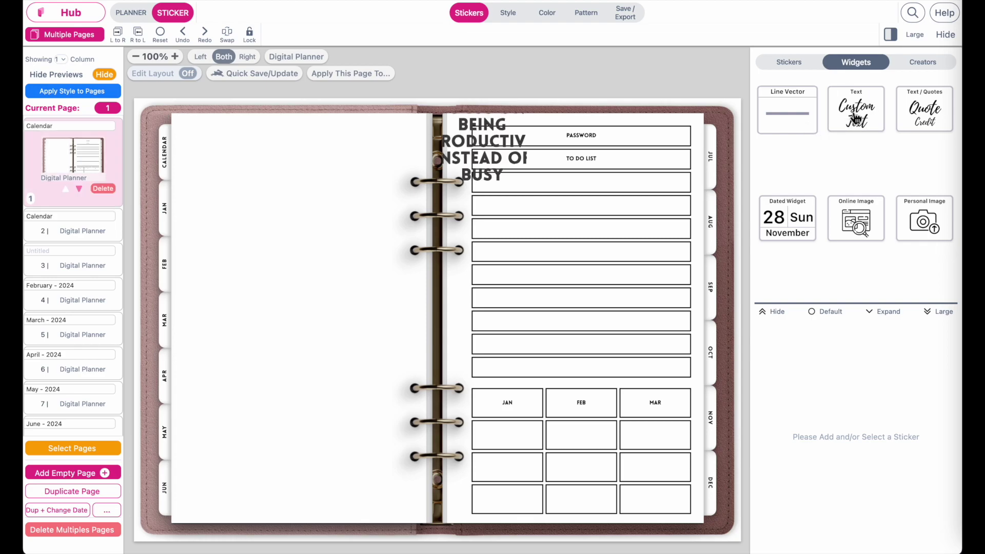
{"action": "left_click_drag", "start_coordinate": [515, 168], "coordinate": [557, 276]}
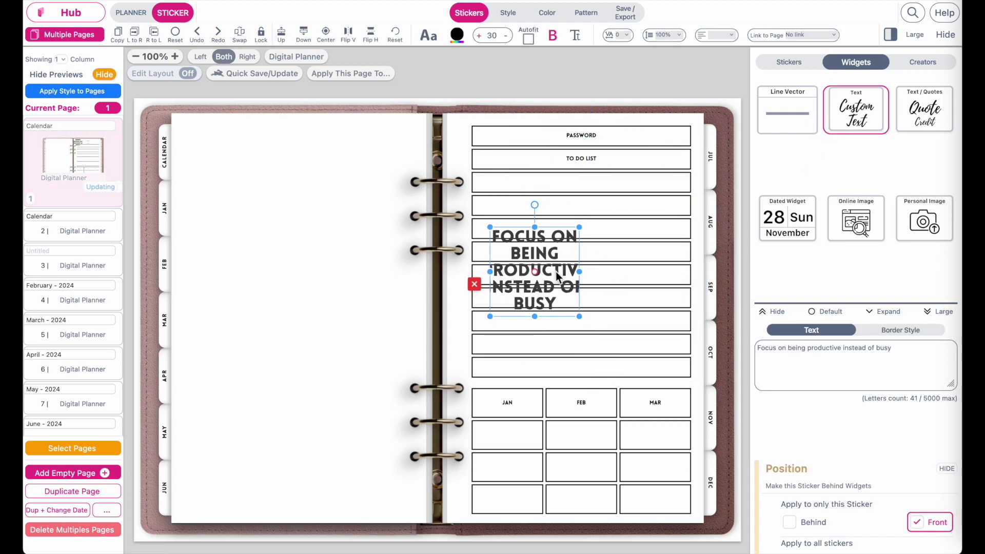
{"action": "left_click", "coordinate": [474, 284]}
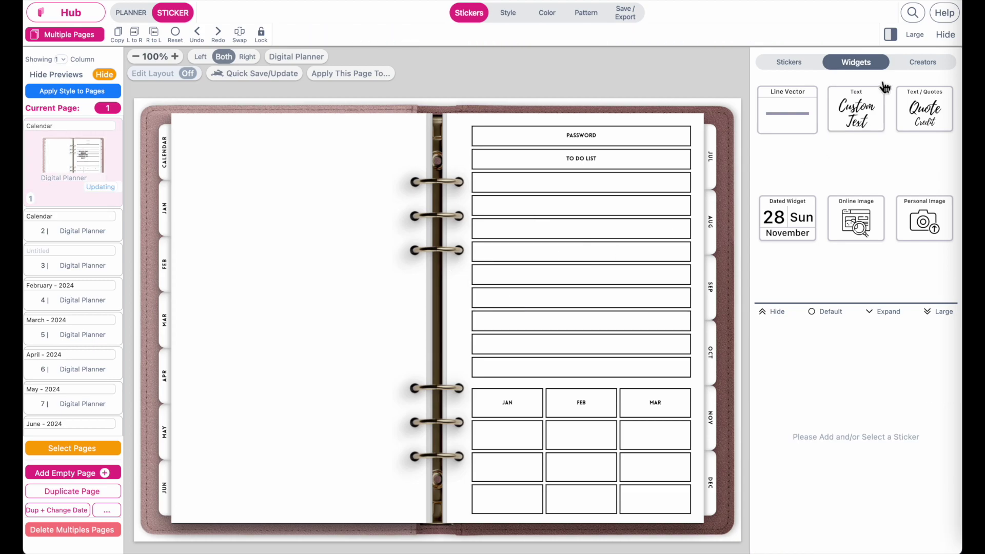
{"action": "left_click", "coordinate": [857, 119]}
{"action": "left_click", "coordinate": [500, 180]}
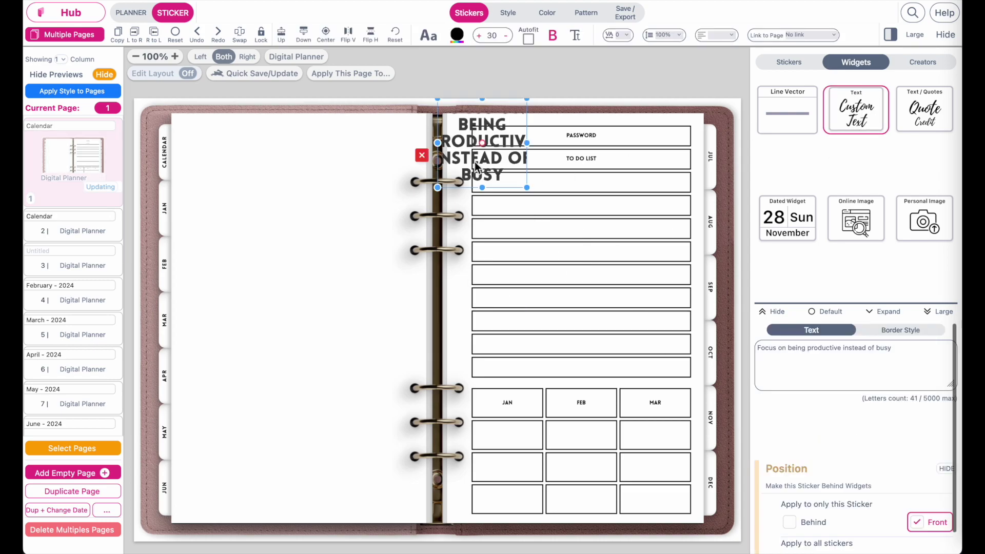
{"action": "left_click", "coordinate": [593, 280]}
{"action": "left_click_drag", "start_coordinate": [593, 280], "coordinate": [603, 236]}
Clear the sticker's test text, widen it, and place it over the PASSWORD and TO DO LIST boxes.
{"action": "triple_click", "coordinate": [894, 356]}
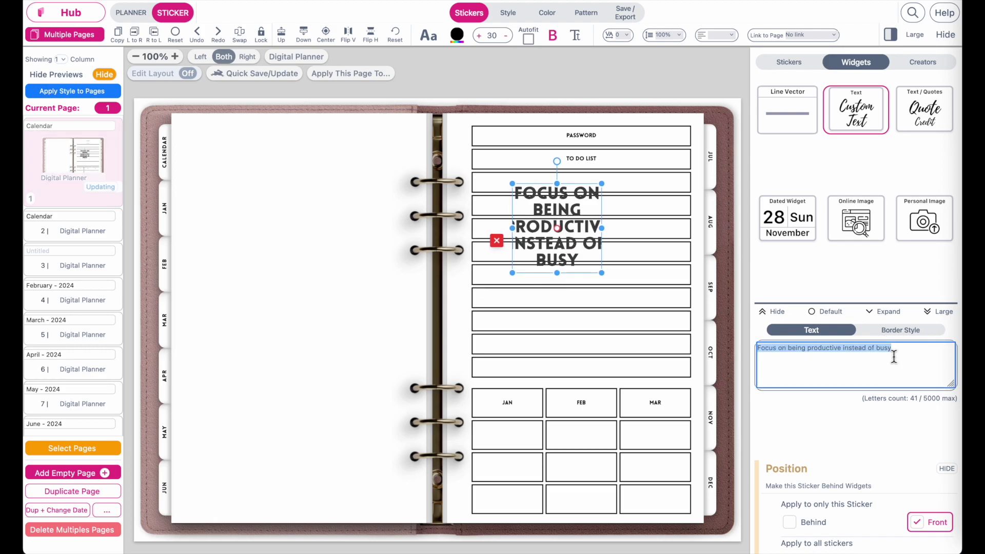
{"action": "type", "text": "ljbhkjhbkjhkjbkj"}
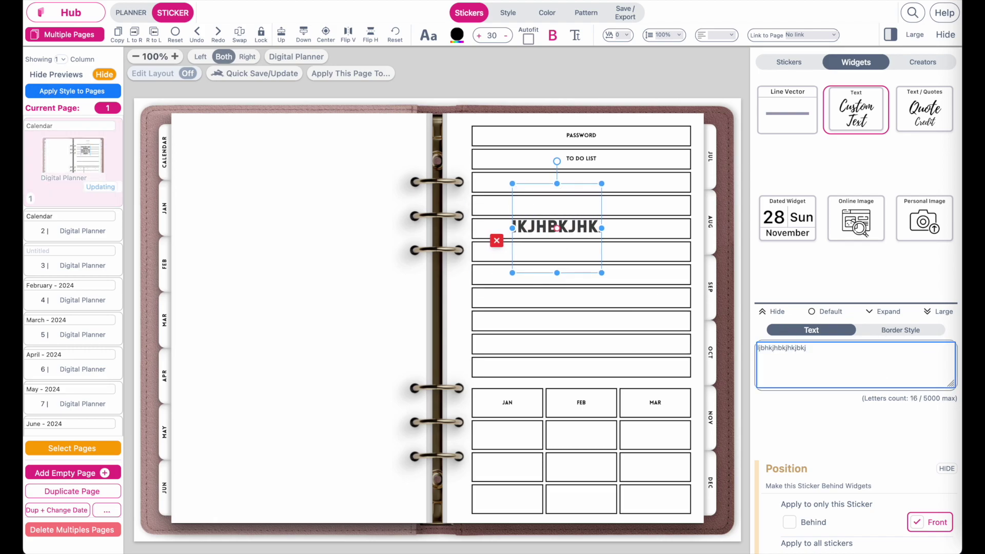
{"action": "left_click_drag", "start_coordinate": [603, 274], "coordinate": [669, 215]}
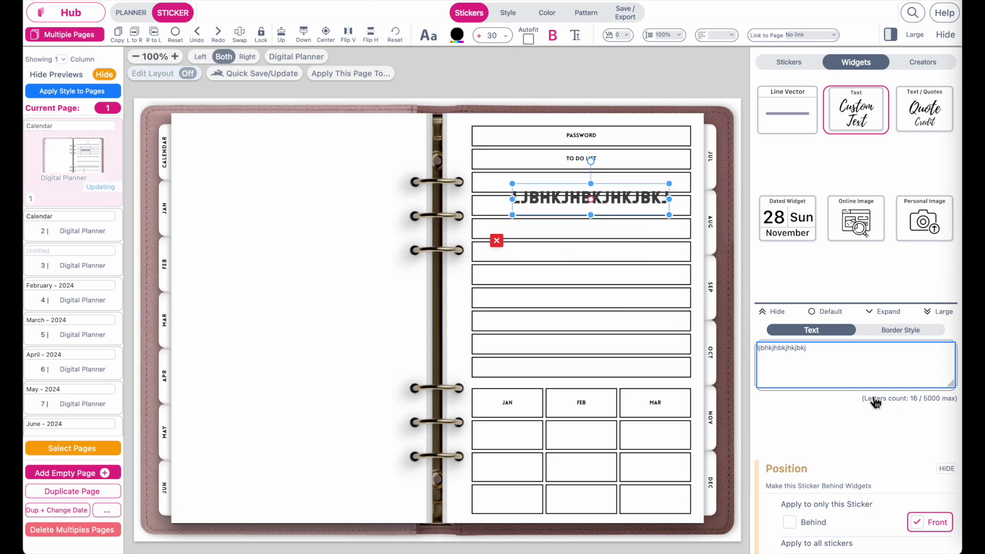
{"action": "key", "text": "ctrl+a"}
{"action": "key", "text": "BackSpace"}
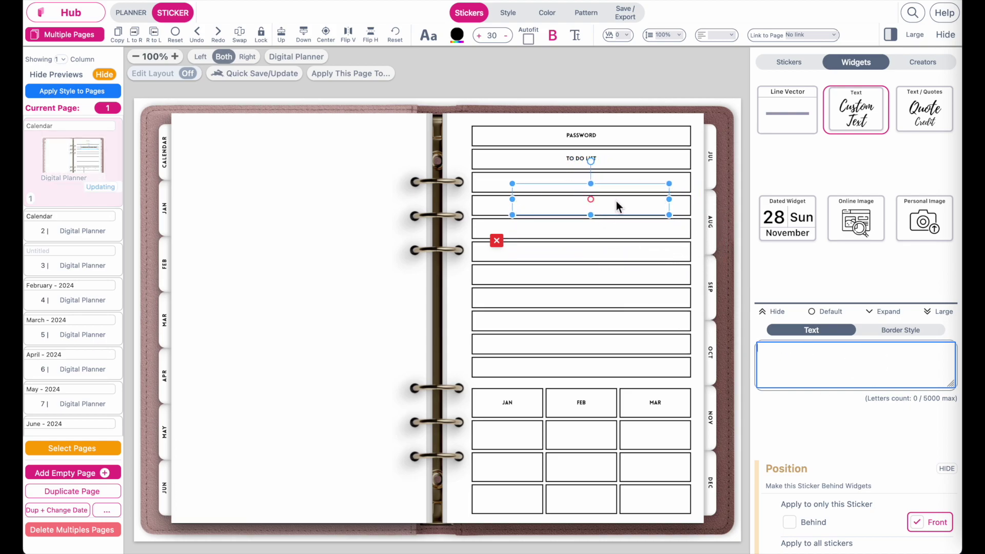
{"action": "left_click_drag", "start_coordinate": [617, 201], "coordinate": [616, 296]}
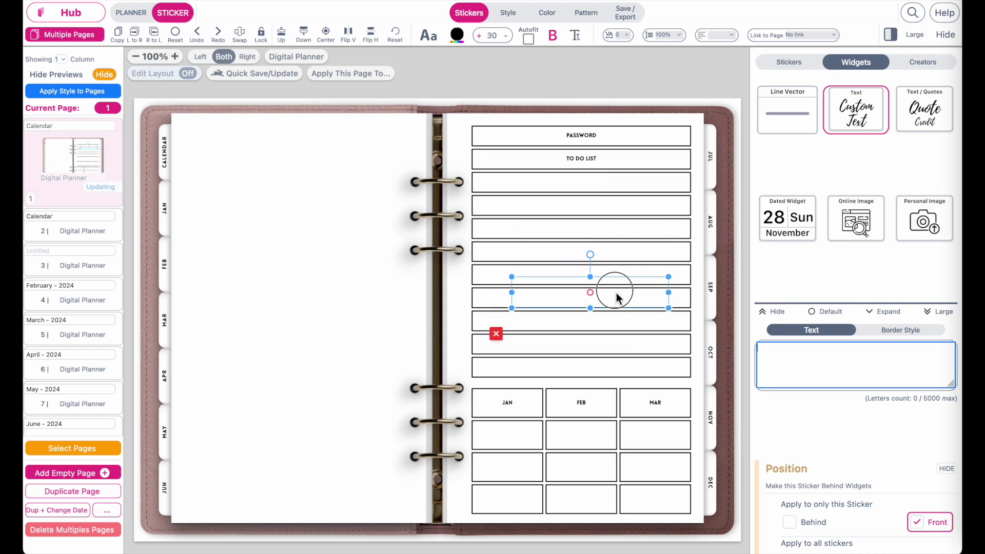
{"action": "left_click", "coordinate": [802, 362]}
{"action": "type", "text": "kgcb"}
{"action": "key", "text": "BackSpace"}
{"action": "key", "text": "BackSpace"}
{"action": "key", "text": "BackSpace"}
{"action": "key", "text": "BackSpace"}
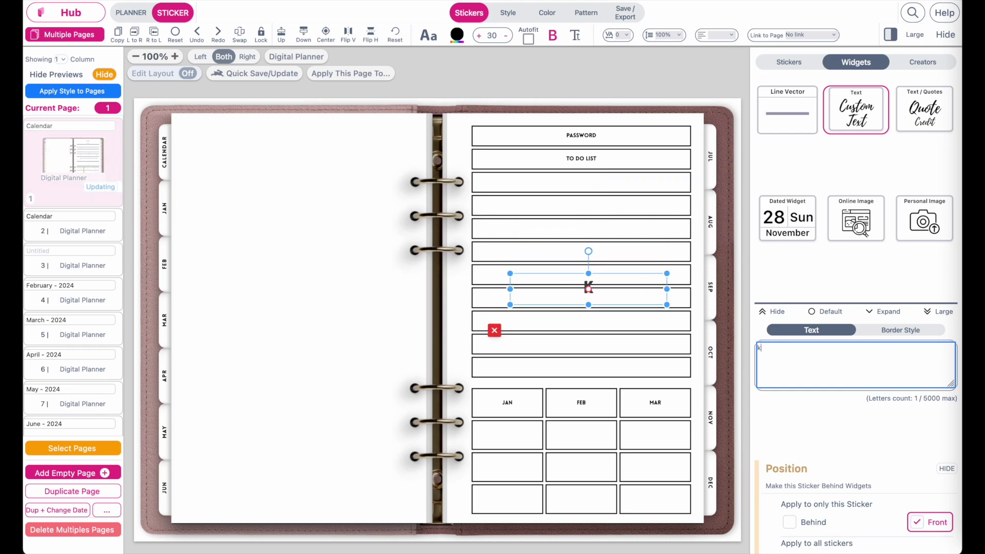
{"action": "left_click_drag", "start_coordinate": [603, 294], "coordinate": [564, 147]}
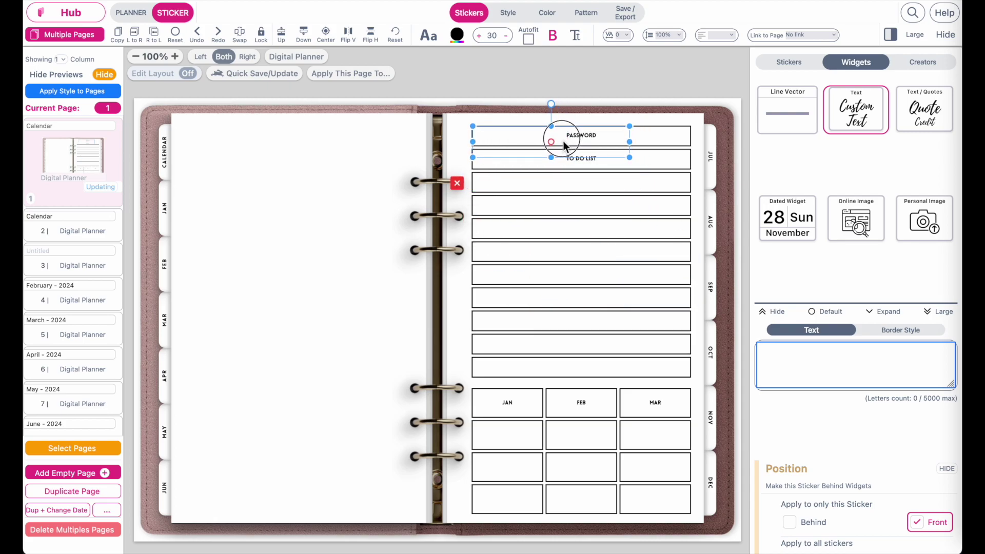
Resize the blank text sticker to span the full width of the PASSWORD box.
{"action": "left_click_drag", "start_coordinate": [630, 157], "coordinate": [695, 149]}
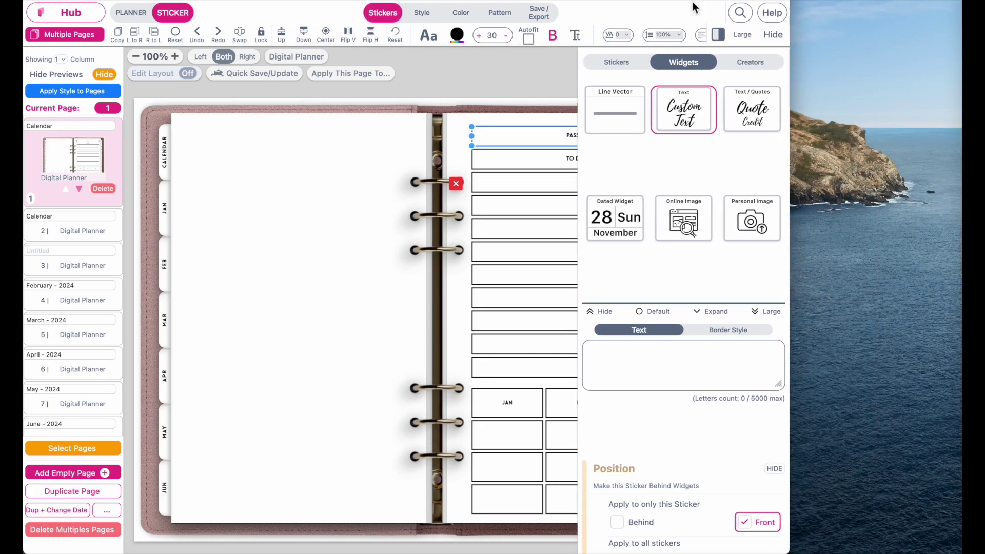
{"action": "scroll", "coordinate": [641, 43], "scroll_direction": "right", "scroll_amount": 5}
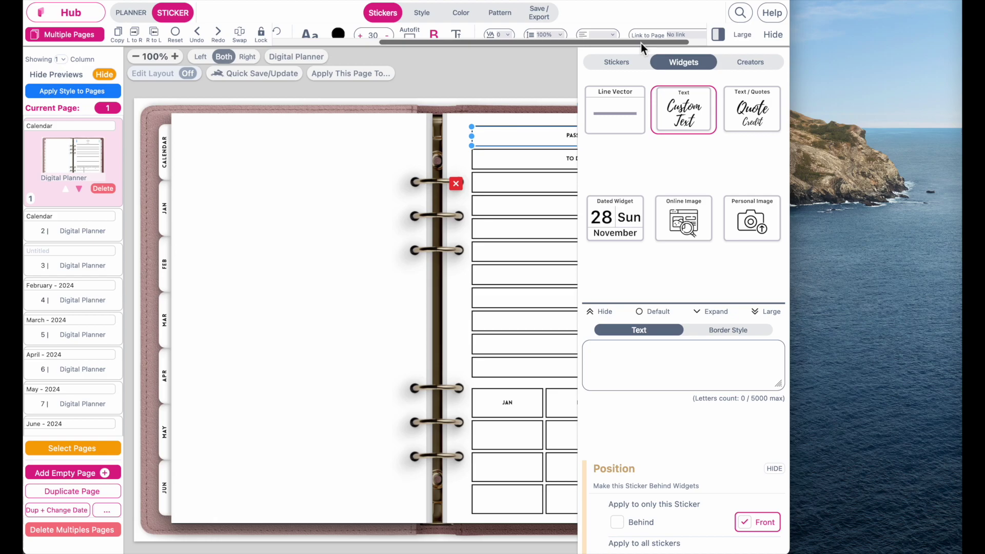
{"action": "scroll", "coordinate": [641, 43], "scroll_direction": "left", "scroll_amount": 3}
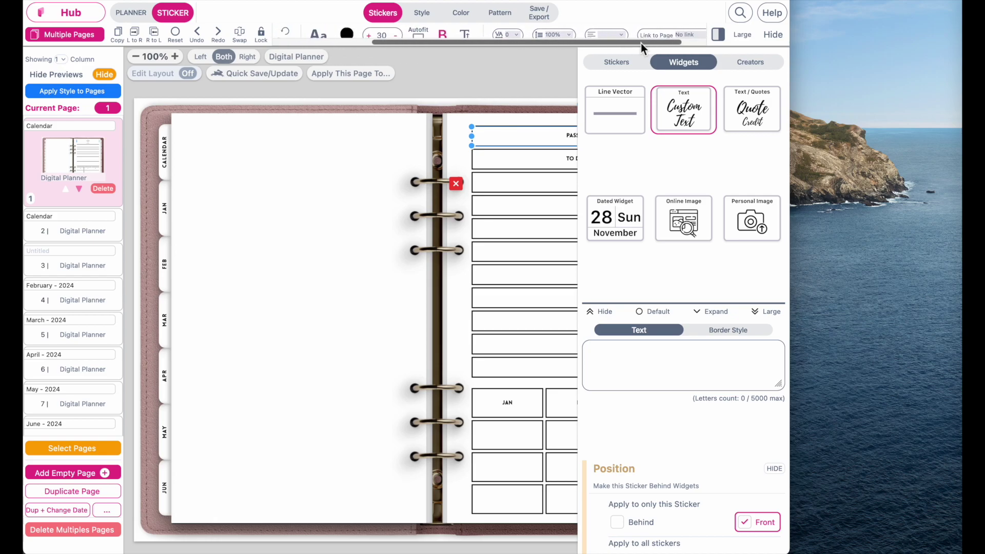
{"action": "scroll", "coordinate": [641, 43], "scroll_direction": "right", "scroll_amount": 3}
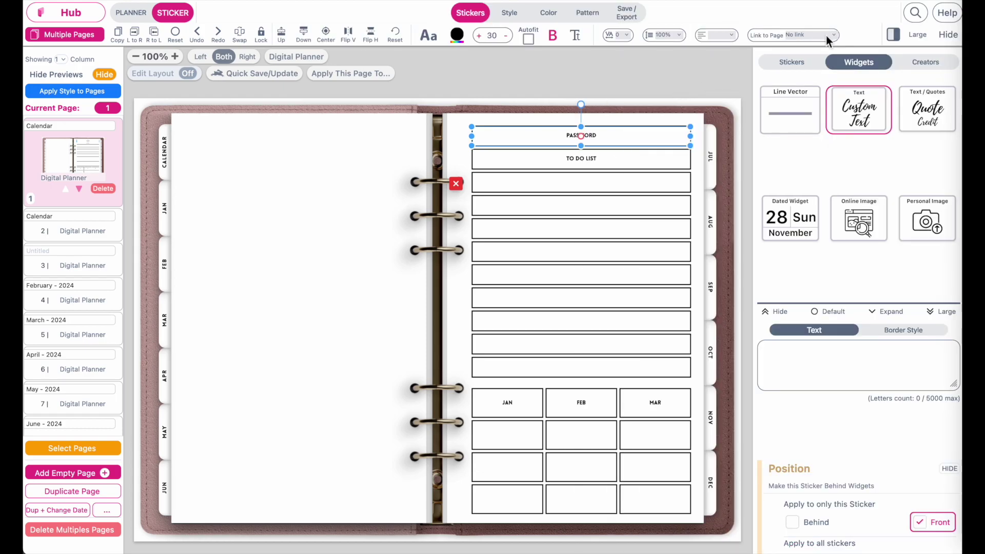
Browse the Link to Page list and leave the PASSWORD sticker on 'No link'.
{"action": "left_click", "coordinate": [817, 36]}
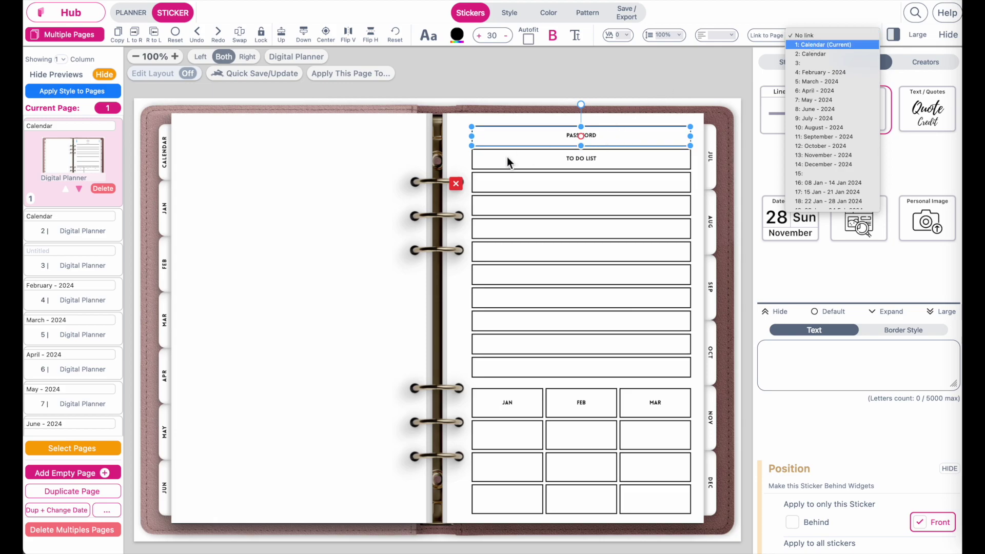
{"action": "scroll", "coordinate": [810, 147], "scroll_direction": "down", "scroll_amount": 20}
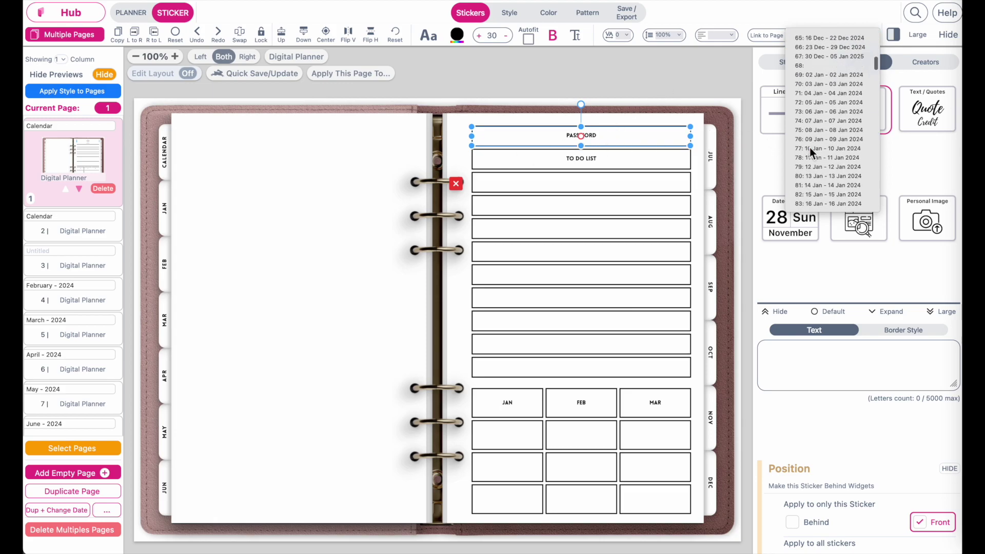
{"action": "scroll", "coordinate": [809, 147], "scroll_direction": "down", "scroll_amount": 5}
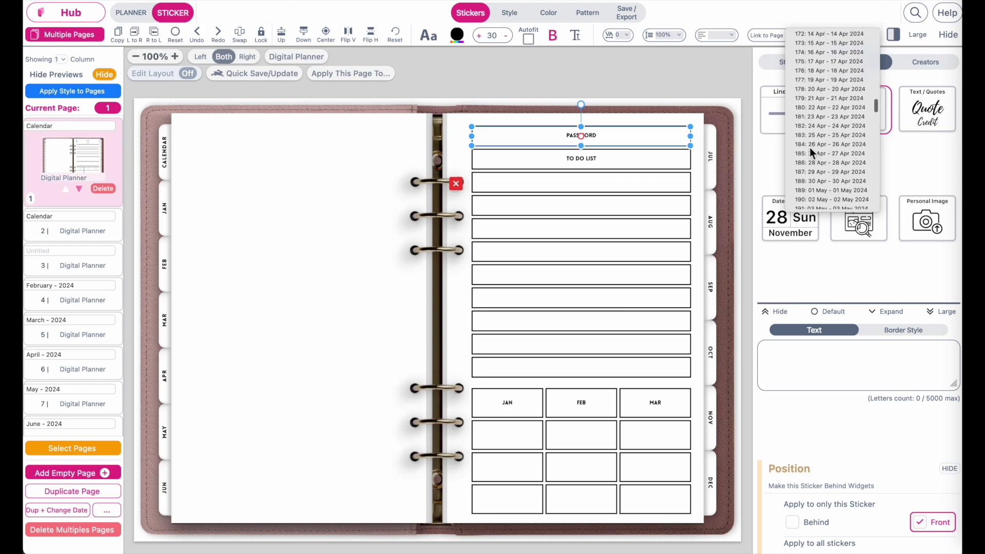
{"action": "left_click", "coordinate": [659, 85]}
{"action": "left_click", "coordinate": [638, 98]}
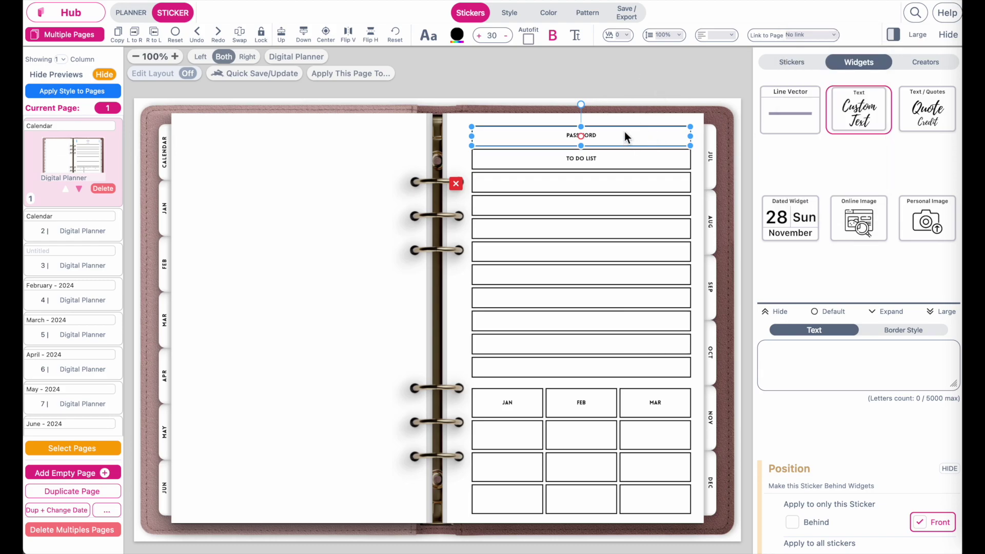
Move the sticker onto the JAN cell, fit it there, and link it to page 3.
{"action": "mouse_move", "coordinate": [624, 132]}
{"action": "left_mouse_down"}
{"action": "mouse_move", "coordinate": [644, 133]}
{"action": "mouse_move", "coordinate": [649, 153]}
{"action": "mouse_move", "coordinate": [624, 398]}
{"action": "left_mouse_up"}
{"action": "left_click", "coordinate": [646, 150]}
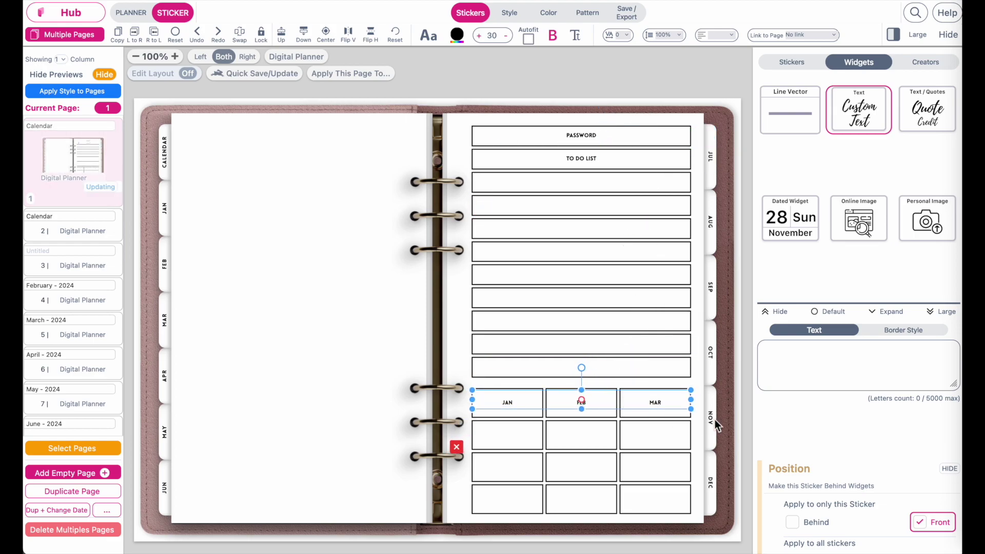
{"action": "left_click_drag", "start_coordinate": [693, 411], "coordinate": [547, 420]}
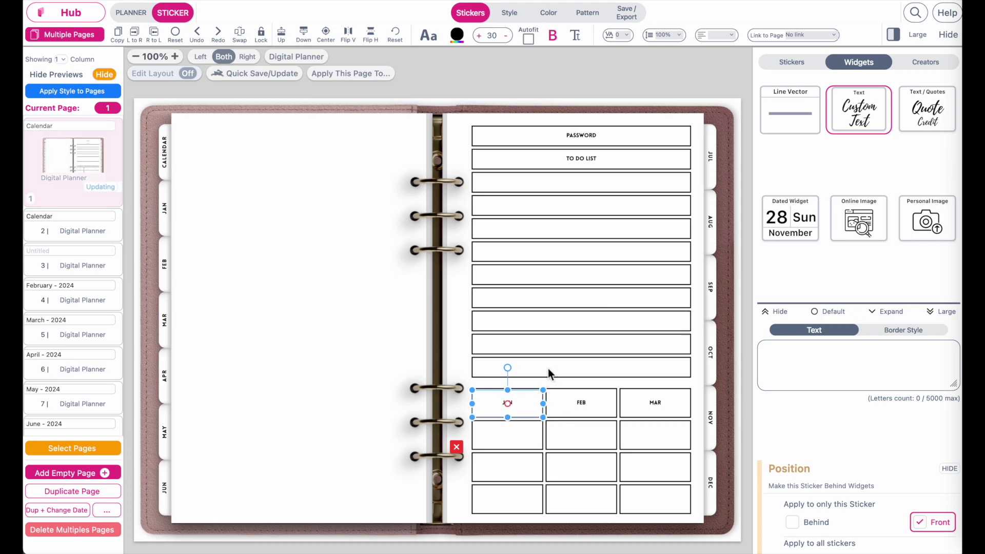
{"action": "left_click", "coordinate": [815, 36]}
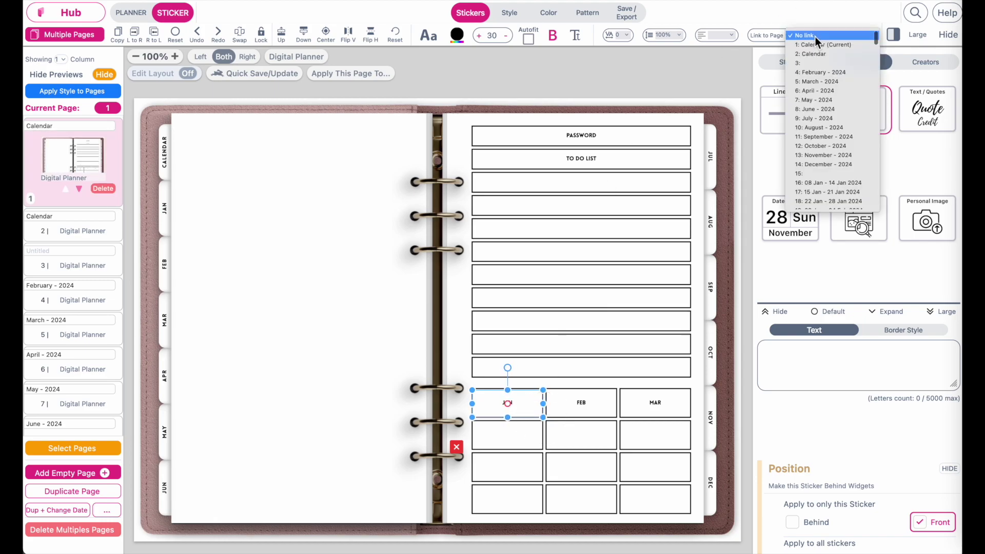
{"action": "left_click", "coordinate": [822, 65]}
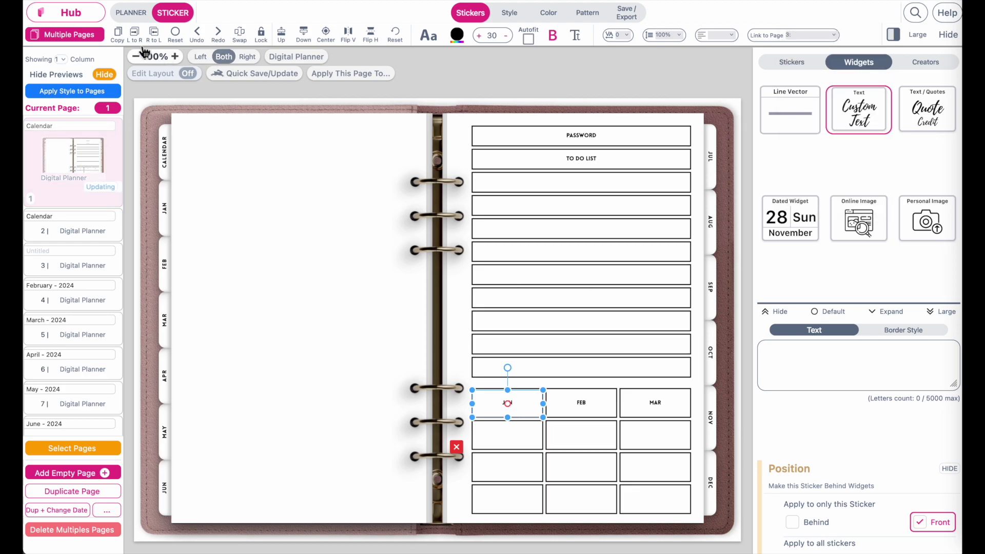
Duplicate the JAN sticker onto the FEB cell and link it to February - 2024.
{"action": "left_click", "coordinate": [120, 41]}
{"action": "left_click", "coordinate": [140, 39]}
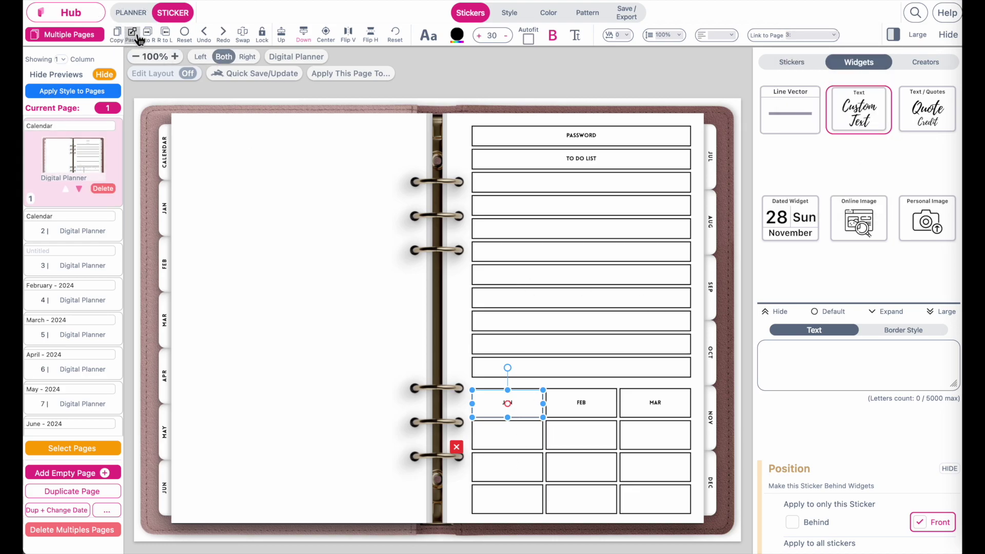
{"action": "left_click_drag", "start_coordinate": [517, 408], "coordinate": [587, 406]}
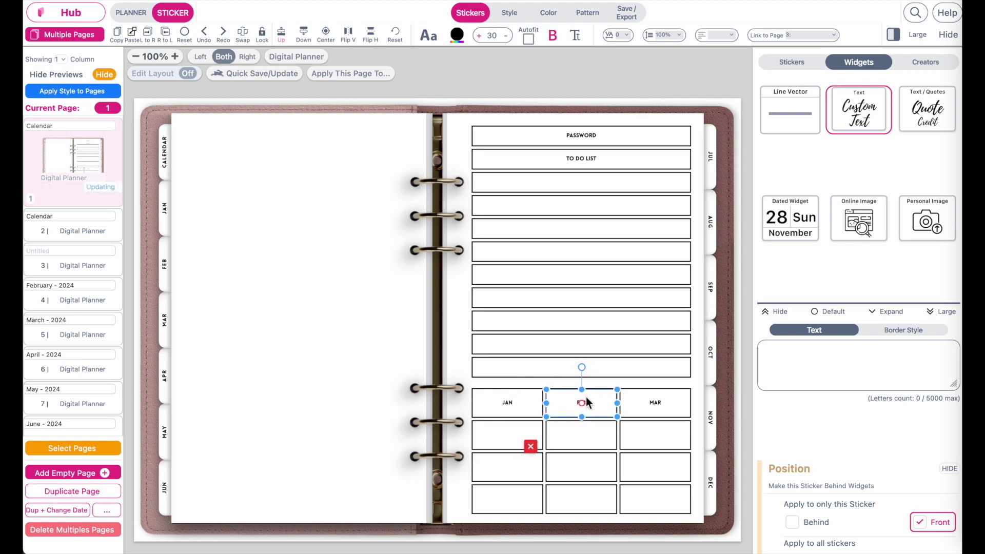
{"action": "left_click", "coordinate": [812, 35]}
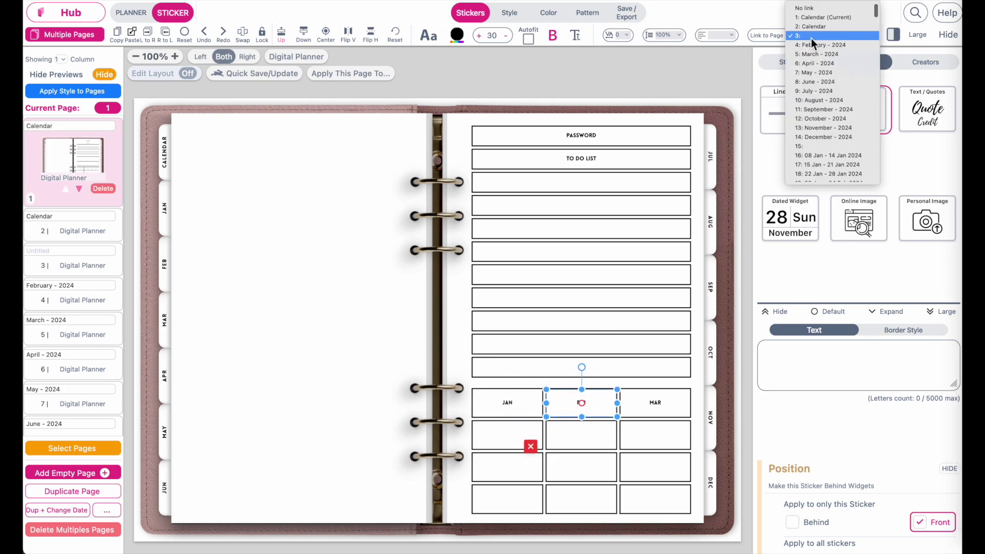
{"action": "left_click", "coordinate": [854, 45]}
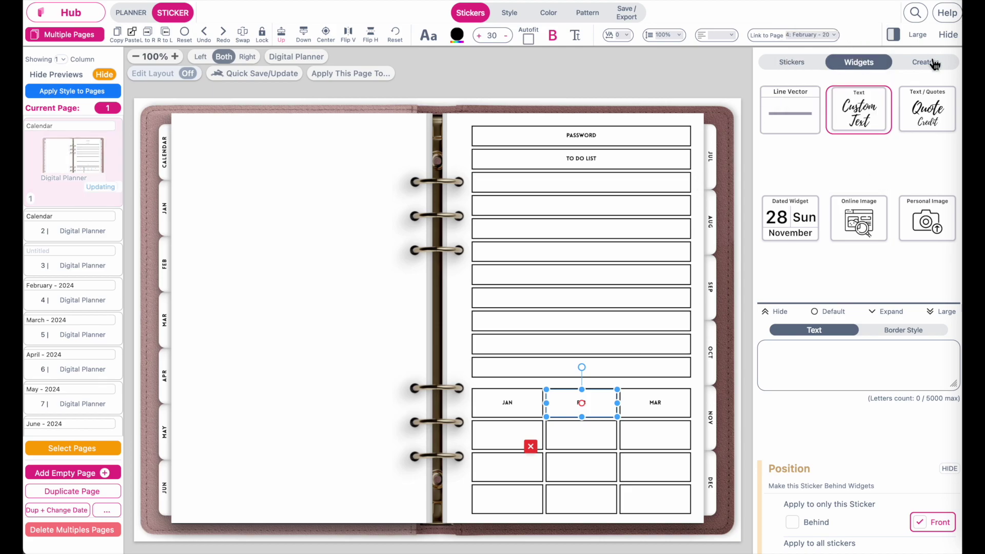
Place a blank Custom Text sticker over the MAR cell, linked to page 5: March - 2024.
{"action": "left_click", "coordinate": [860, 114]}
{"action": "left_click_drag", "start_coordinate": [488, 164], "coordinate": [664, 429]}
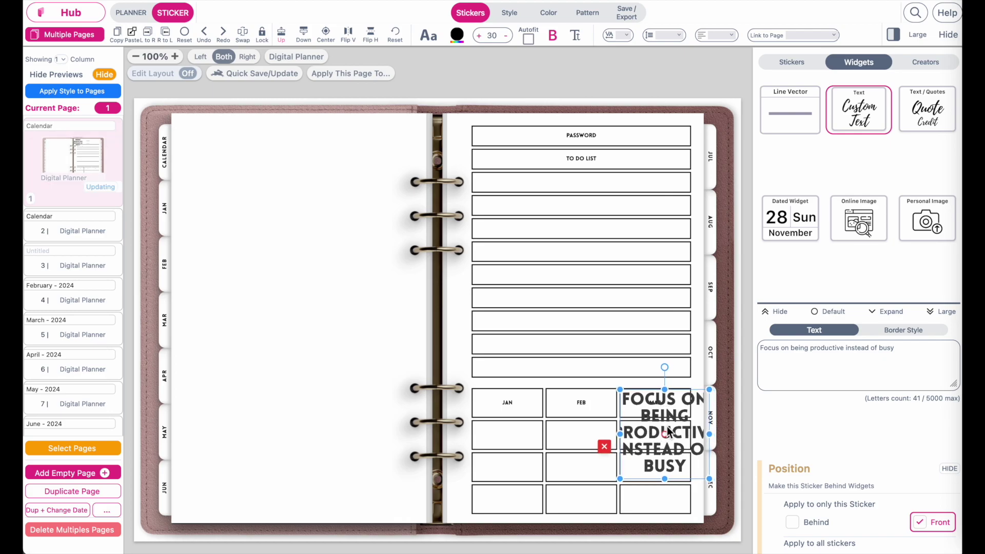
{"action": "left_click_drag", "start_coordinate": [709, 478], "coordinate": [696, 421]}
{"action": "left_click", "coordinate": [811, 358]}
{"action": "key", "text": "ctrl+a"}
{"action": "key", "text": "BackSpace"}
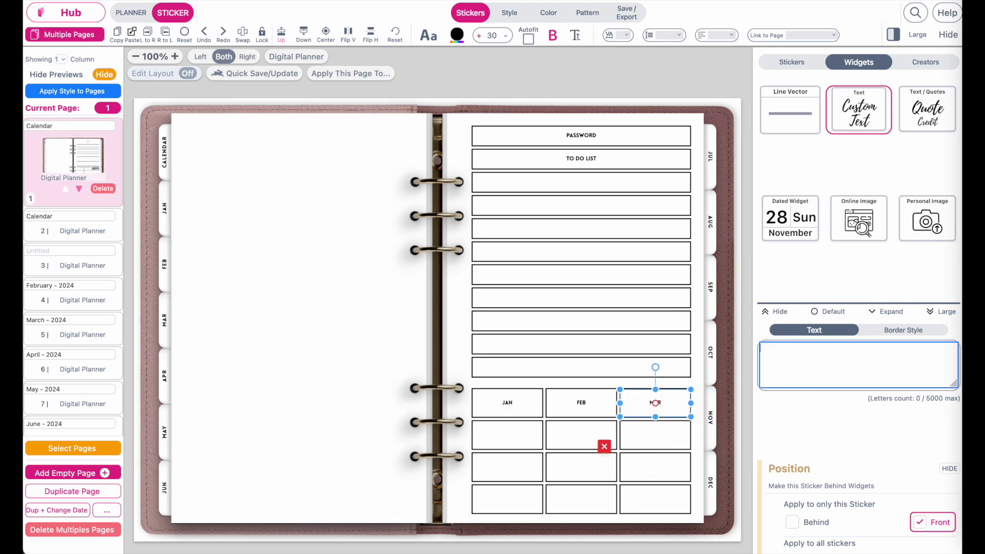
{"action": "left_click", "coordinate": [803, 36]}
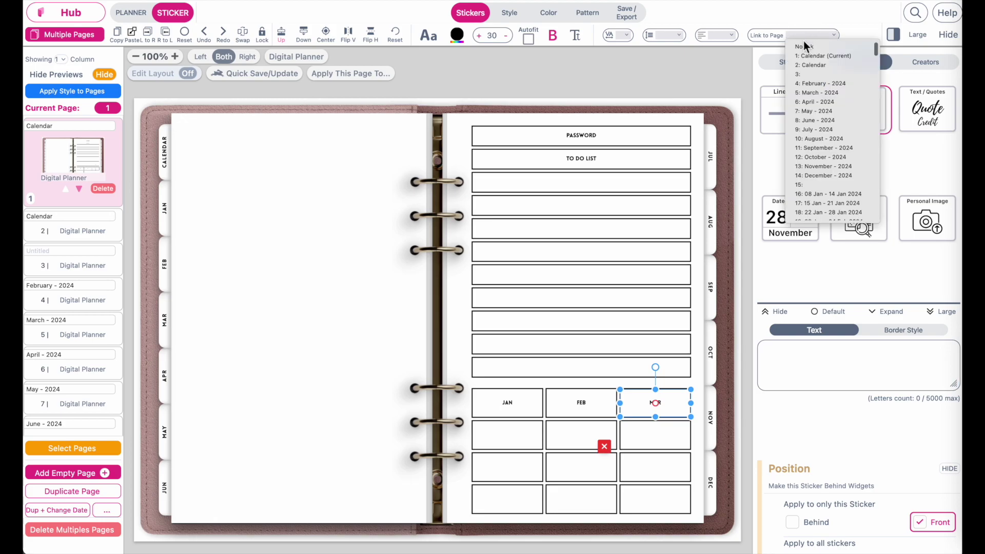
{"action": "left_click", "coordinate": [830, 93]}
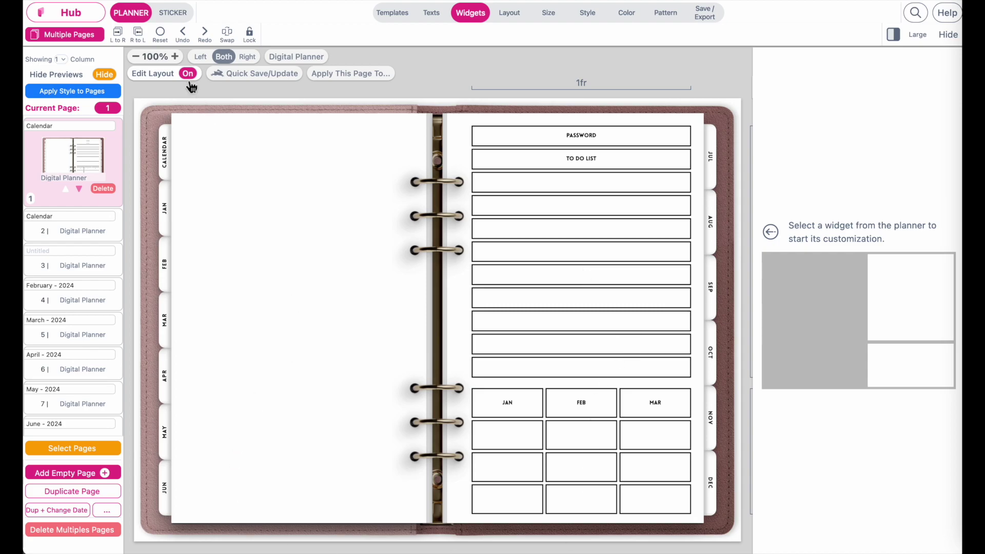
Add a second column beside the box list and browse the gallery's to-do and note widgets.
{"action": "left_click", "coordinate": [581, 251]}
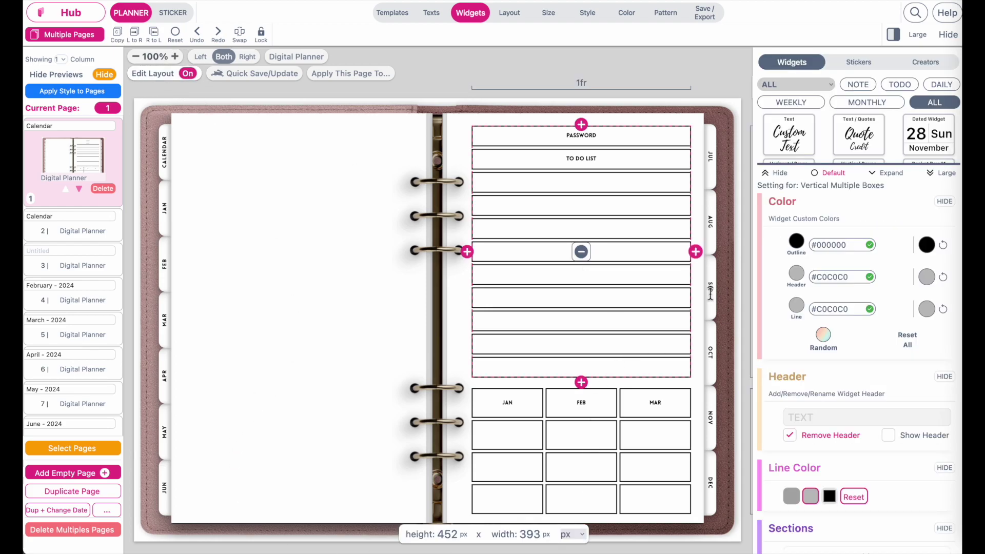
{"action": "left_click", "coordinate": [695, 251]}
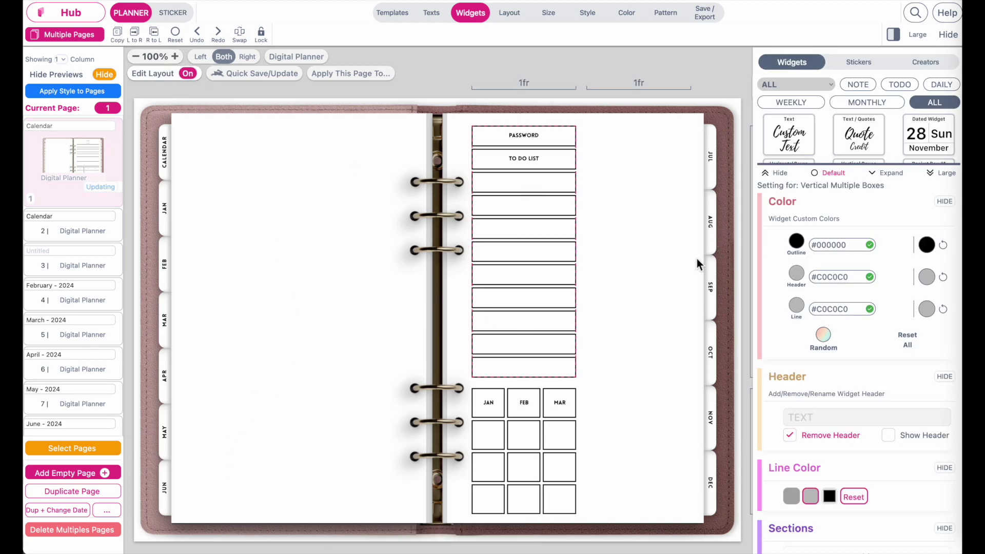
{"action": "left_click", "coordinate": [638, 253]}
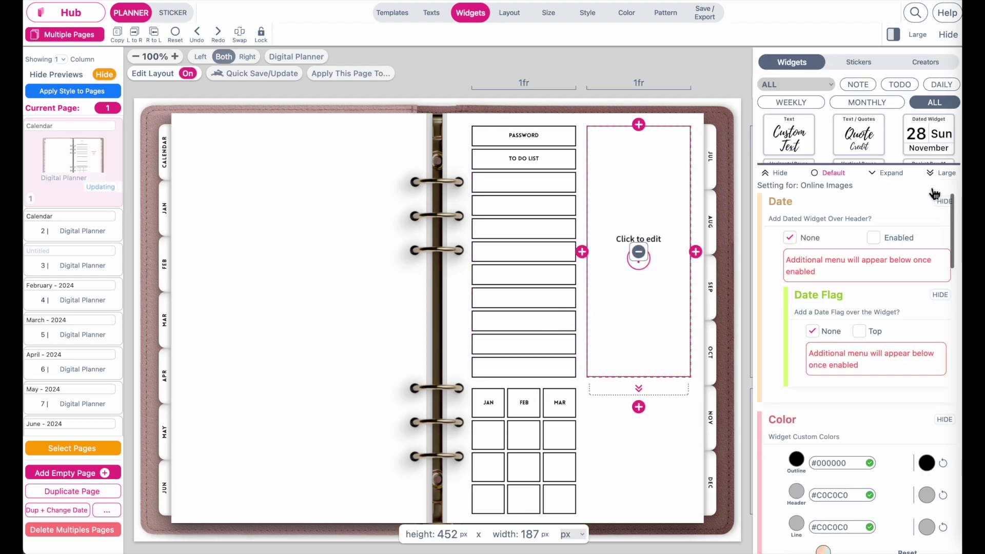
{"action": "left_click", "coordinate": [941, 173]}
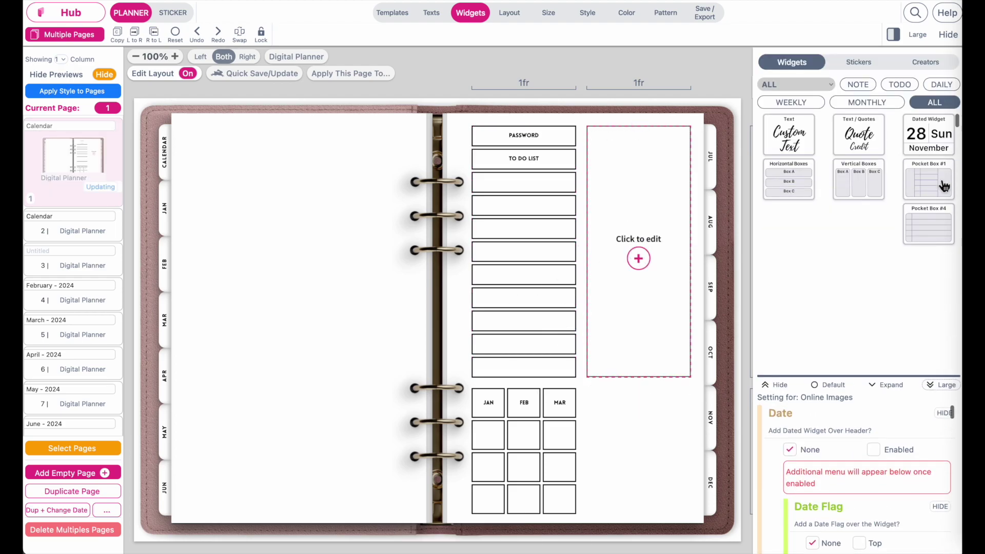
{"action": "left_click", "coordinate": [891, 86]}
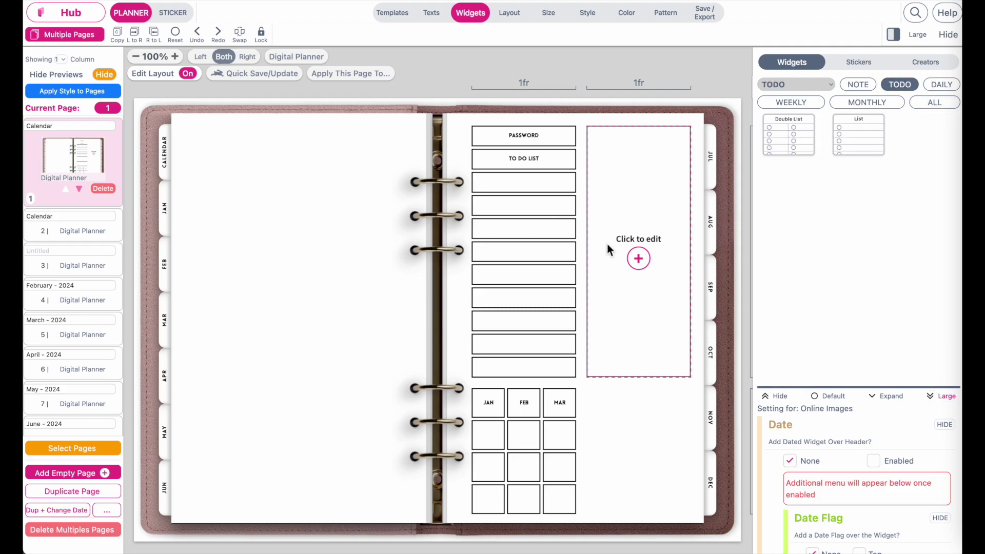
{"action": "left_click", "coordinate": [862, 85]}
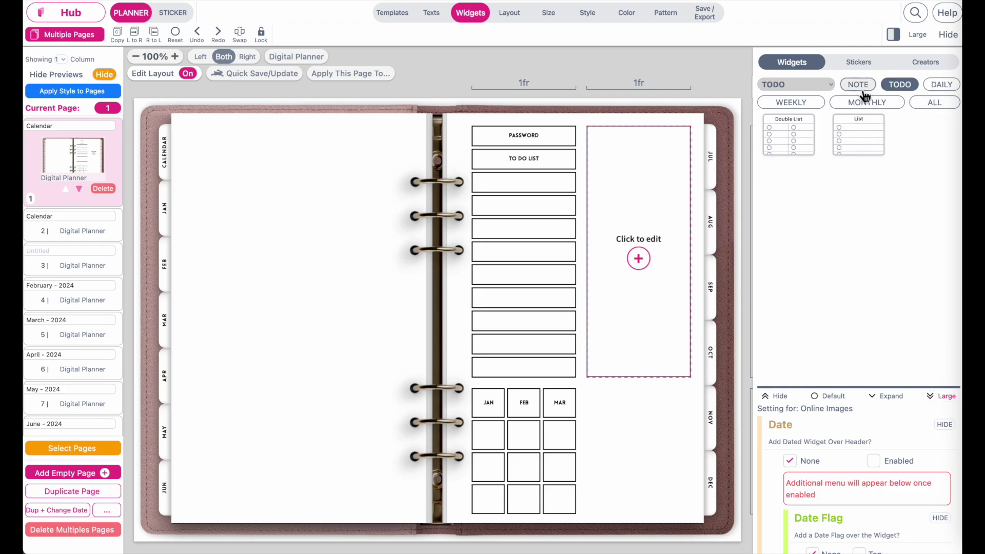
Fill the empty column with a twelve-row lined box headed Months.
{"action": "left_click", "coordinate": [861, 275]}
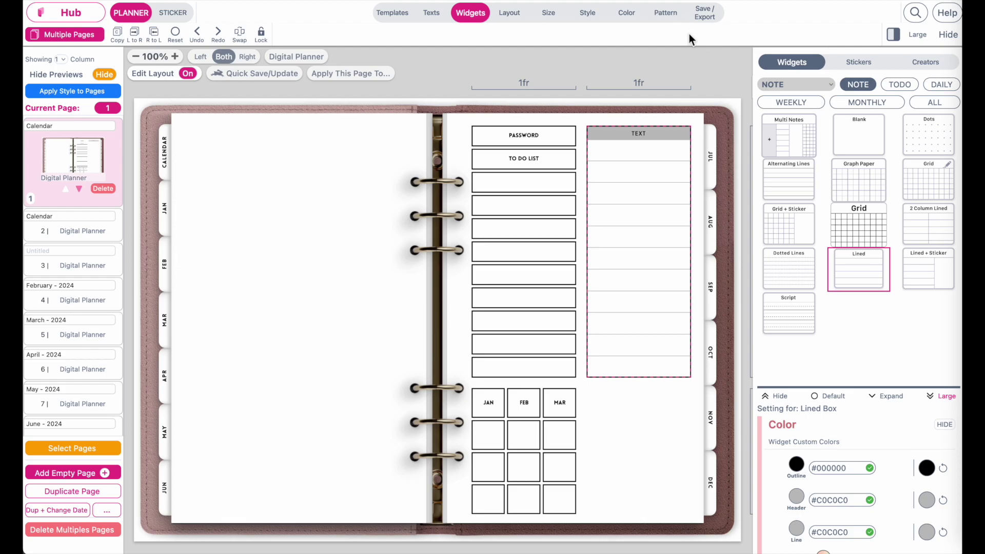
{"action": "left_click", "coordinate": [737, 70]}
{"action": "left_click", "coordinate": [654, 134]}
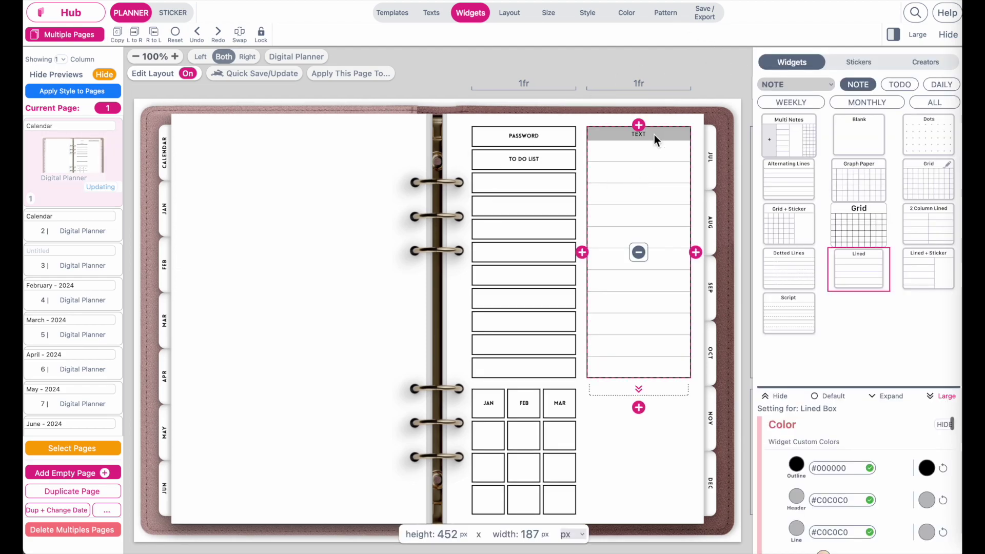
{"action": "left_click", "coordinate": [821, 395]}
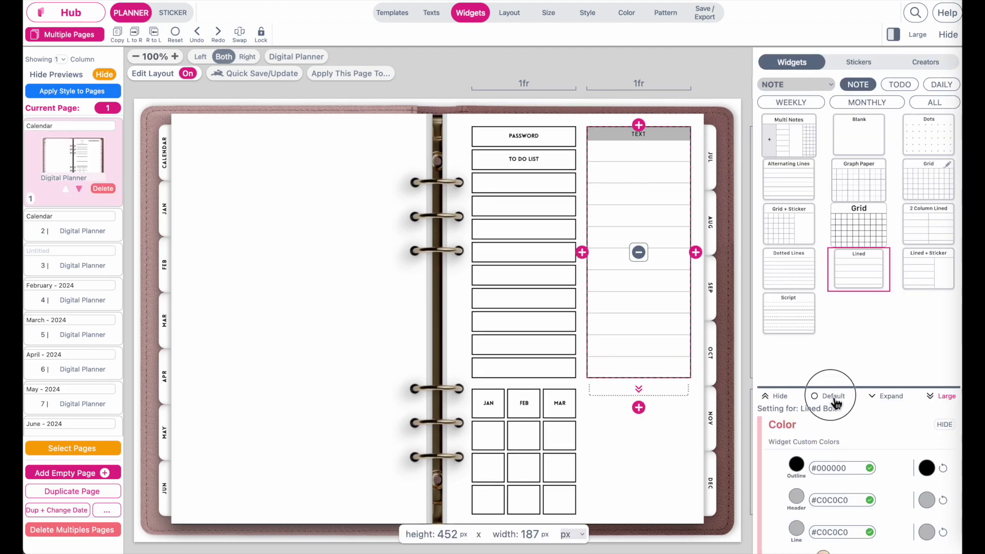
{"action": "scroll", "coordinate": [864, 476], "scroll_direction": "down", "scroll_amount": 4}
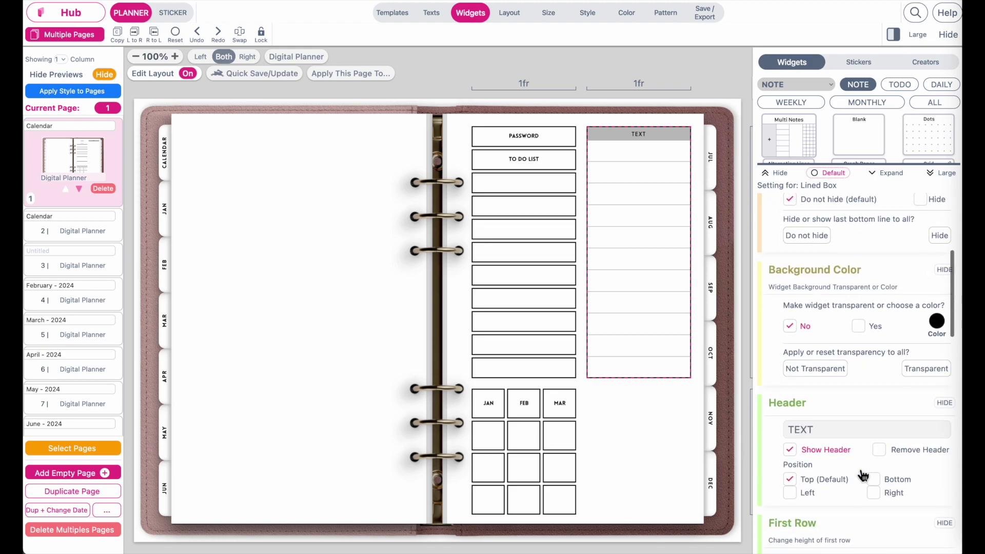
{"action": "double_click", "coordinate": [832, 433]}
{"action": "type", "text": "Months"}
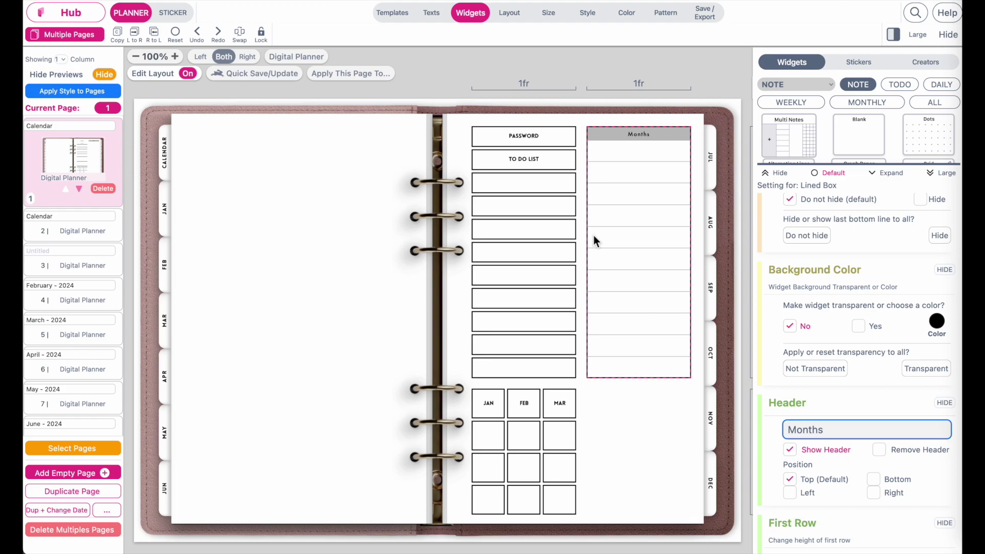
{"action": "scroll", "coordinate": [806, 314], "scroll_direction": "down", "scroll_amount": 8}
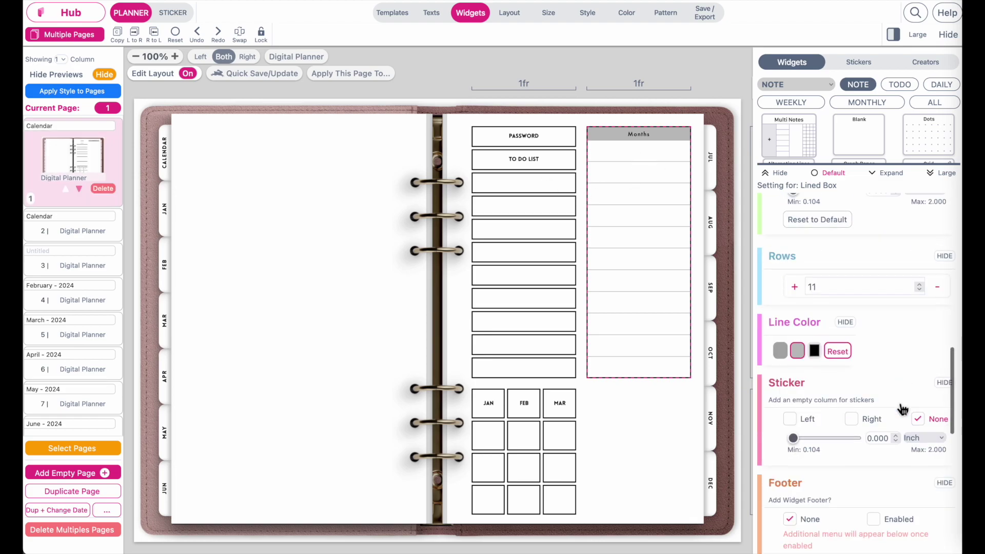
{"action": "left_click", "coordinate": [794, 302]}
{"action": "mouse_move", "coordinate": [628, 163]}
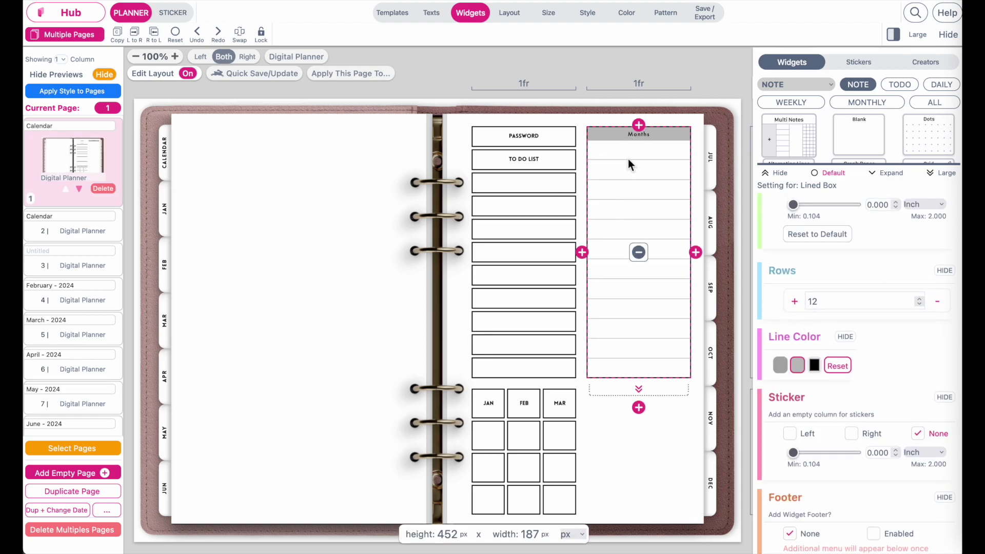
Write centred JAN, FEB and MAR in the first three rows, then close the text editor.
{"action": "left_click", "coordinate": [186, 75]}
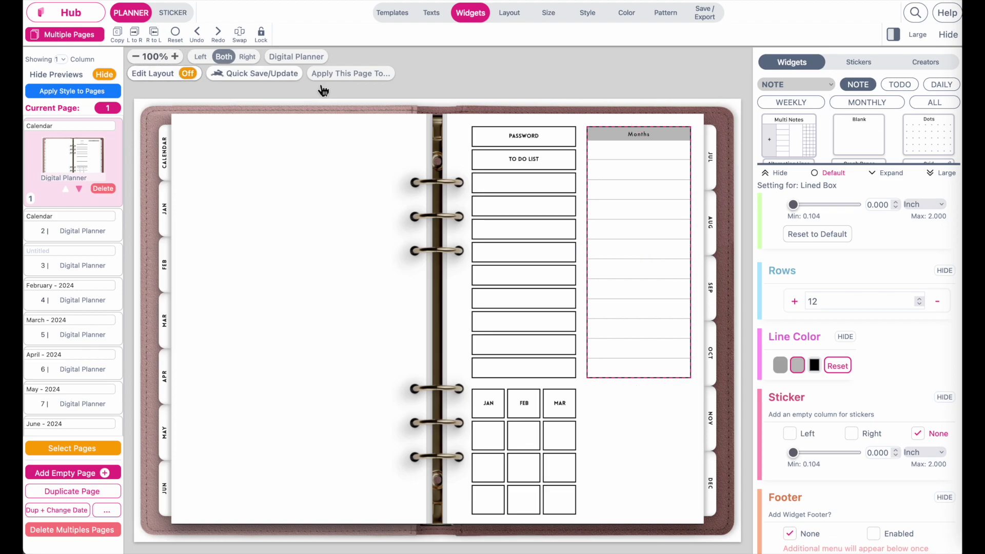
{"action": "left_click", "coordinate": [660, 156]}
{"action": "type", "text": "Jan"}
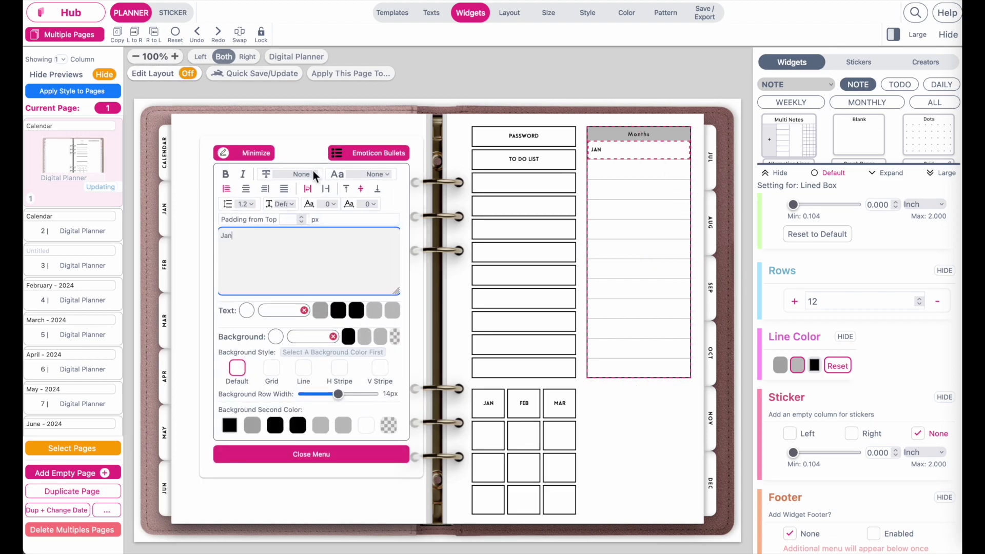
{"action": "left_click", "coordinate": [250, 190]}
{"action": "left_click", "coordinate": [633, 174]}
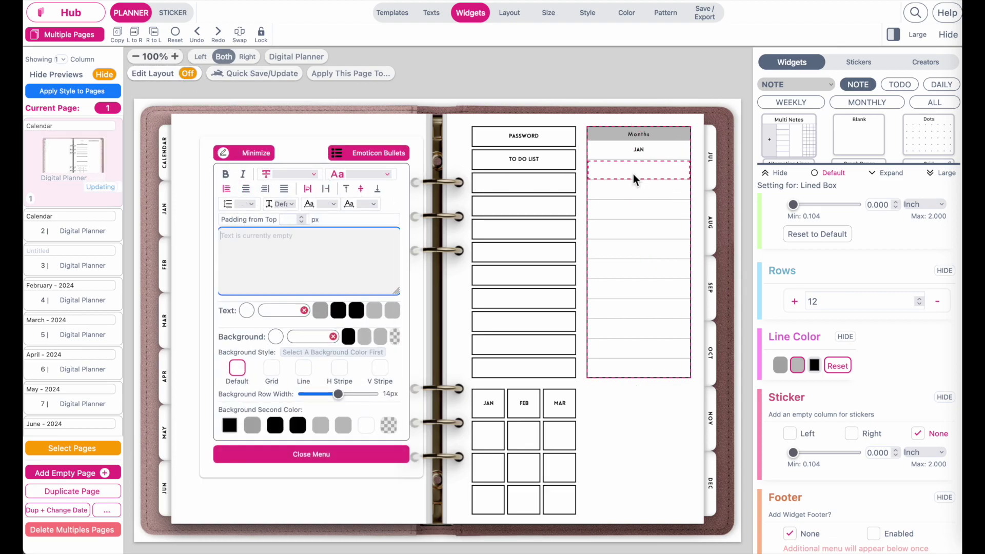
{"action": "type", "text": "Feb"}
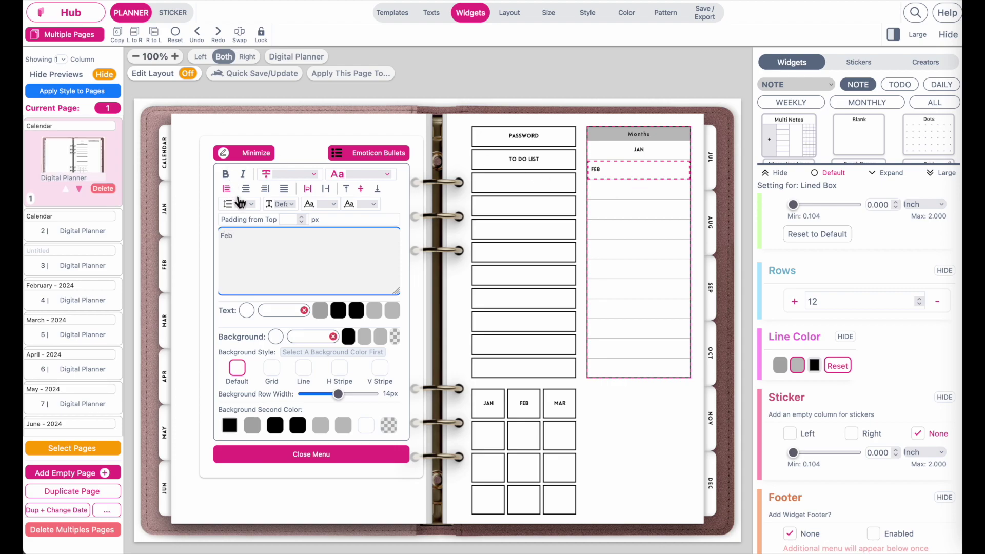
{"action": "left_click", "coordinate": [245, 188]}
{"action": "left_click", "coordinate": [638, 191]}
{"action": "type", "text": "Mar"}
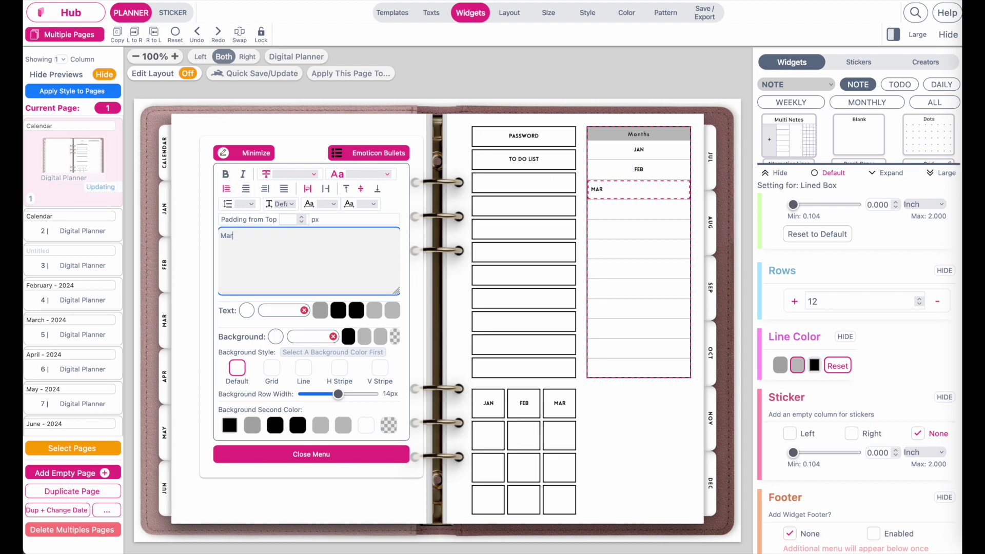
{"action": "left_click", "coordinate": [246, 189]}
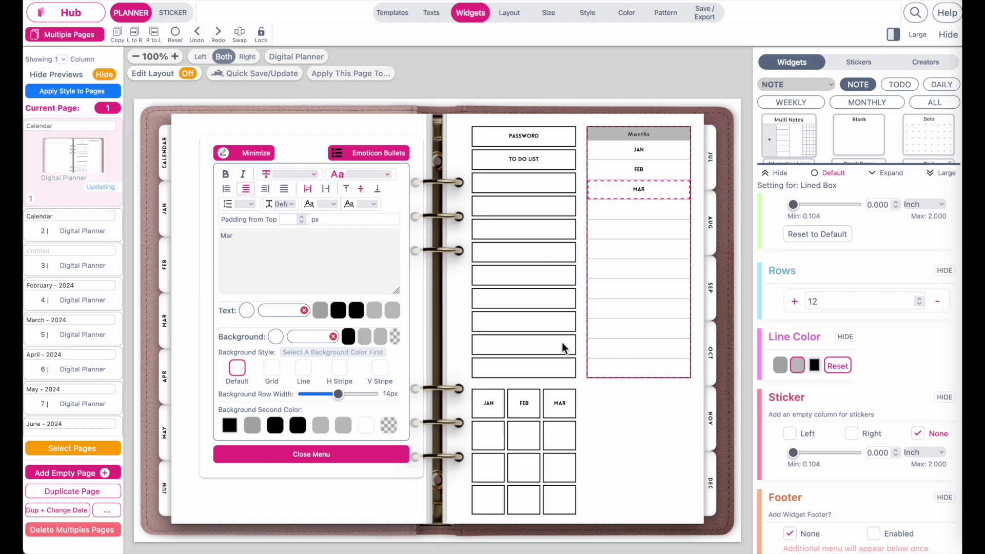
{"action": "left_click", "coordinate": [246, 153]}
{"action": "left_click", "coordinate": [531, 104]}
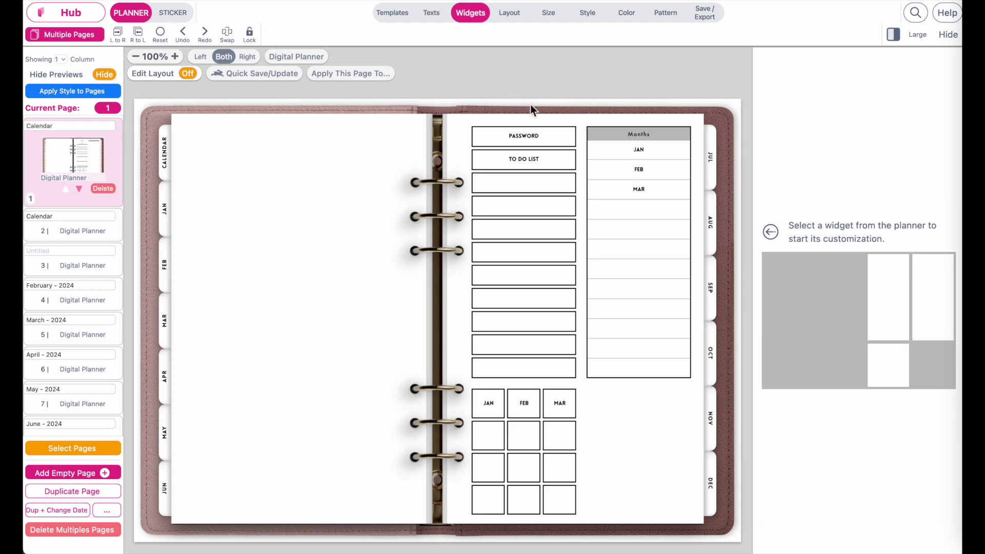
Add a Custom Text sticker in the Months column, clear it, and try a page 3 link.
{"action": "left_click", "coordinate": [173, 14]}
{"action": "left_click", "coordinate": [867, 115]}
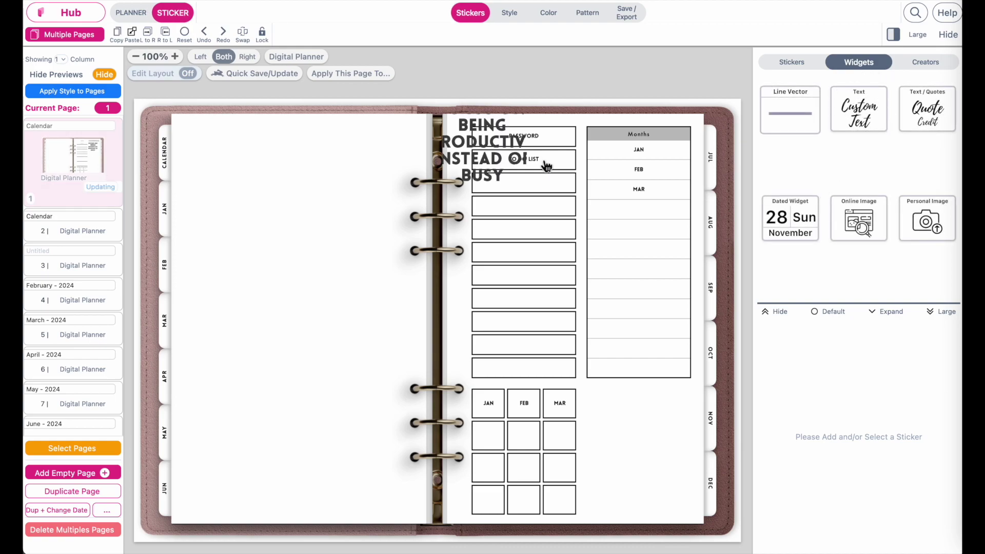
{"action": "left_click_drag", "start_coordinate": [480, 145], "coordinate": [630, 187]}
{"action": "left_click_drag", "start_coordinate": [675, 229], "coordinate": [691, 160]}
{"action": "left_click", "coordinate": [835, 363]}
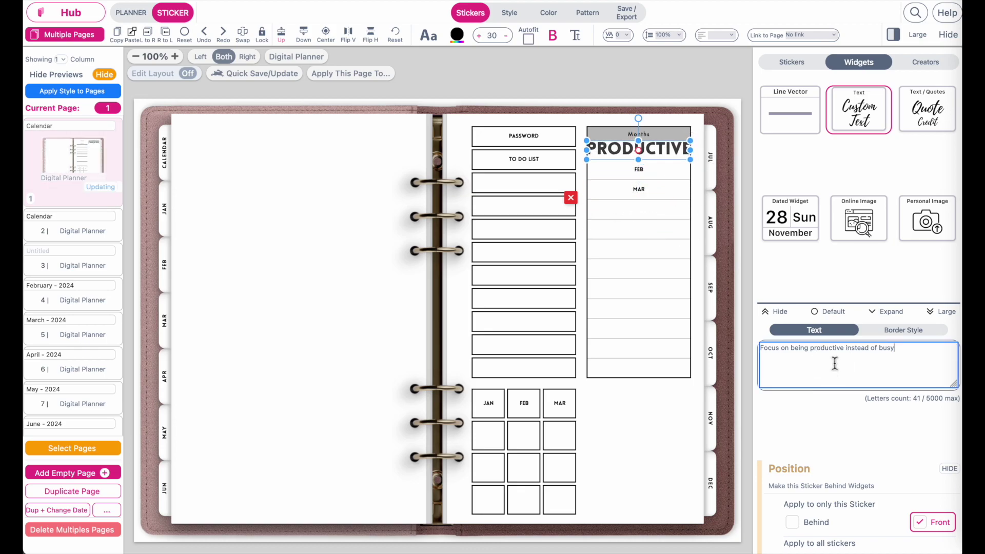
{"action": "key", "text": "ctrl+a"}
{"action": "key", "text": "ctrl+c"}
{"action": "key", "text": "BackSpace"}
{"action": "left_click", "coordinate": [826, 35]}
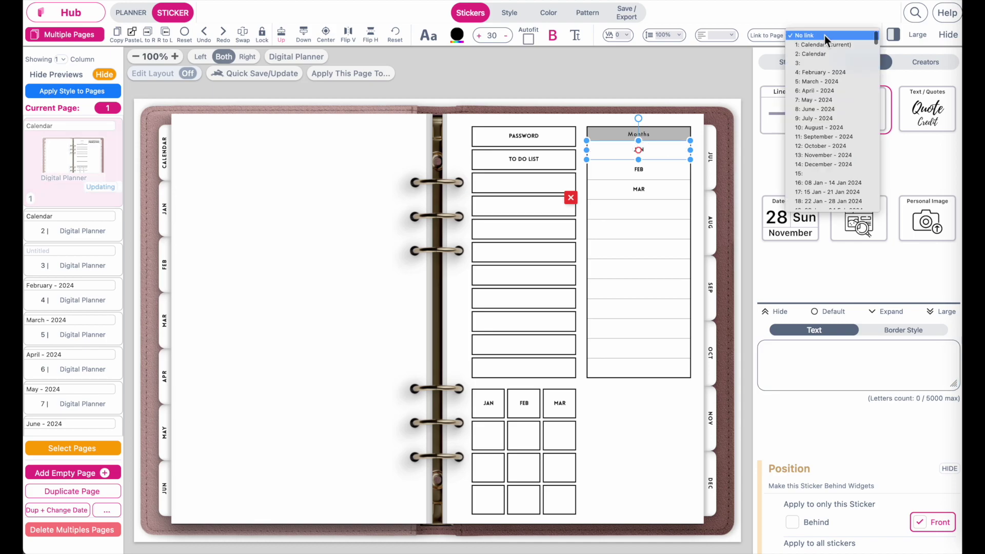
{"action": "left_click", "coordinate": [829, 68]}
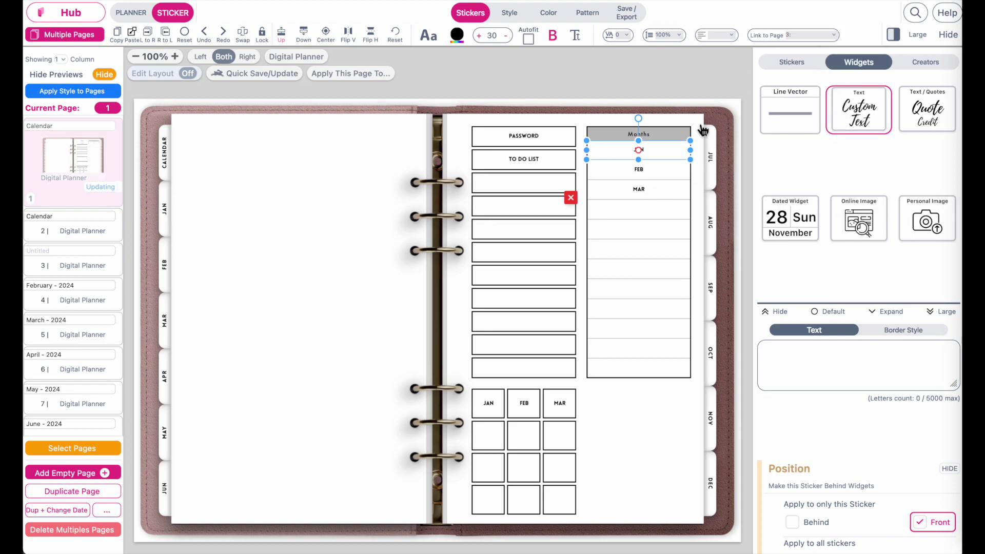
{"action": "key", "text": "ctrl+v"}
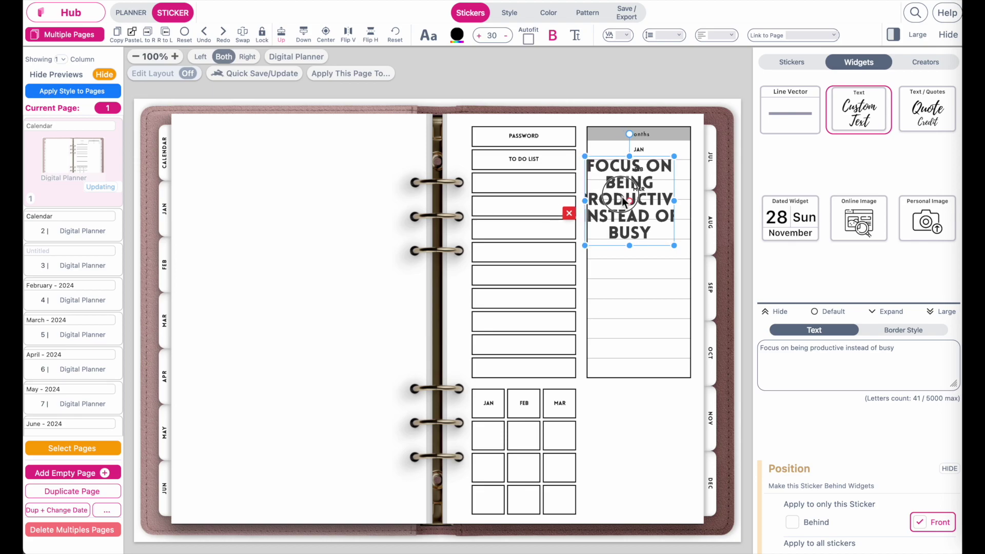
Reshape the sticker into a blank strip over FEB linked to February - 2024.
{"action": "left_click_drag", "start_coordinate": [623, 200], "coordinate": [626, 204]}
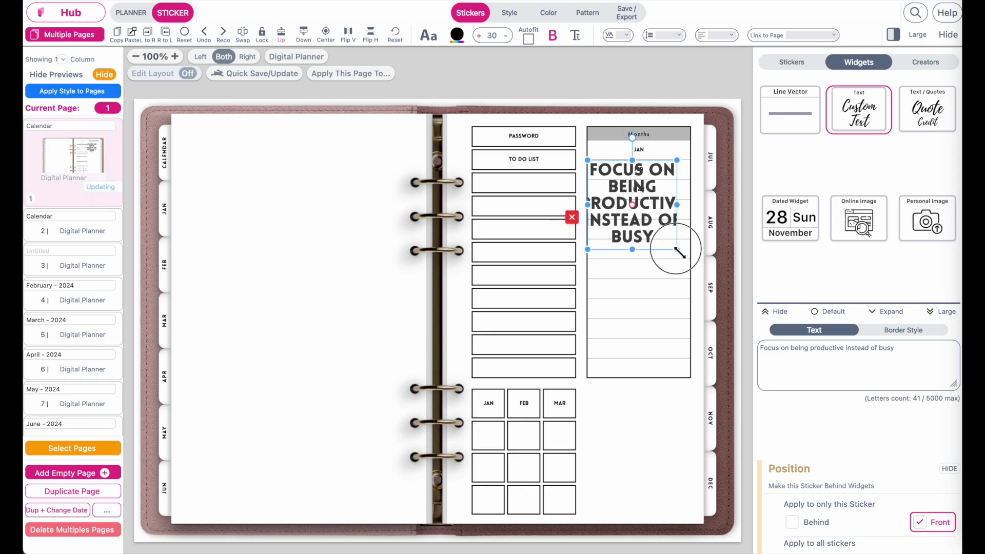
{"action": "left_click_drag", "start_coordinate": [678, 251], "coordinate": [692, 181]}
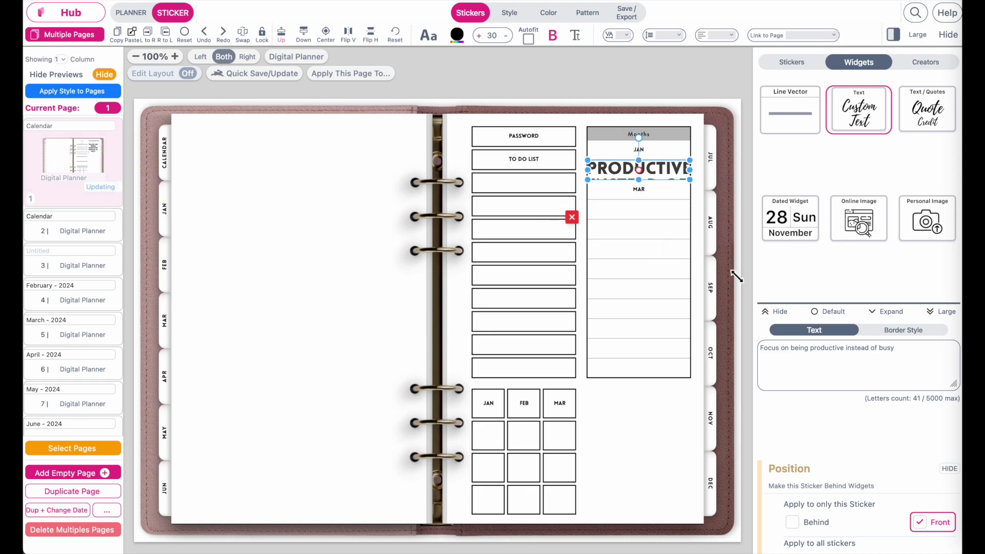
{"action": "left_click", "coordinate": [818, 363]}
{"action": "key", "text": "ctrl+a"}
{"action": "key", "text": "BackSpace"}
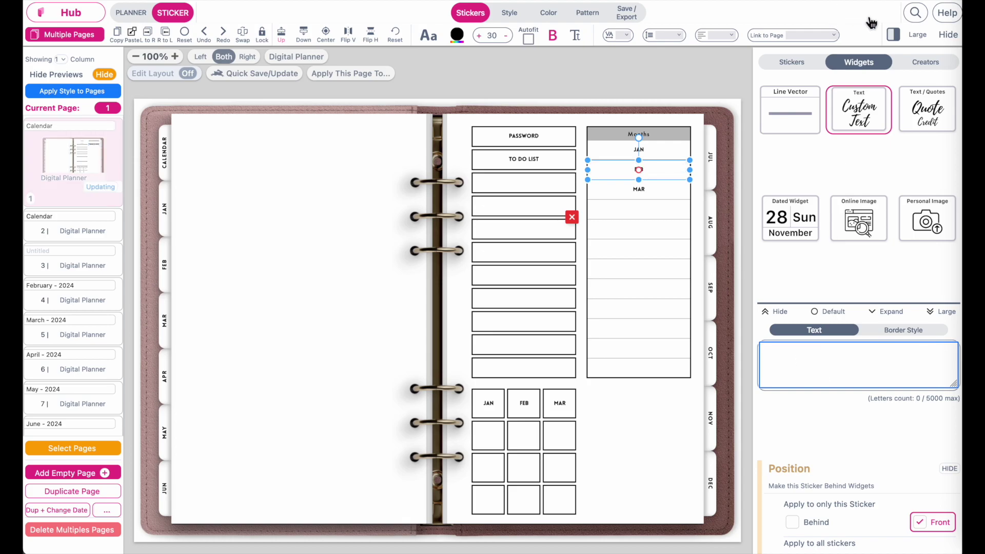
{"action": "left_click", "coordinate": [810, 36]}
{"action": "left_click", "coordinate": [818, 83]}
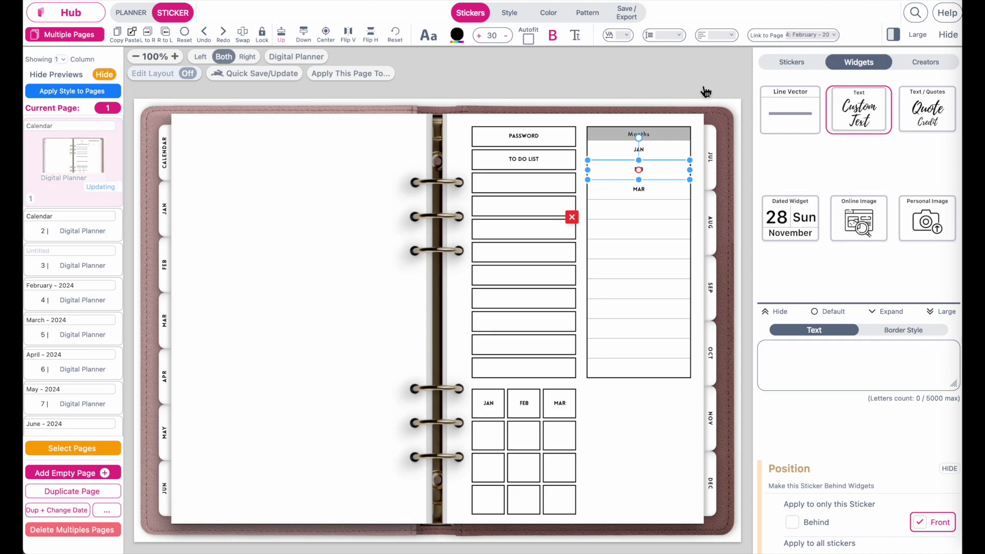
{"action": "left_click", "coordinate": [699, 124]}
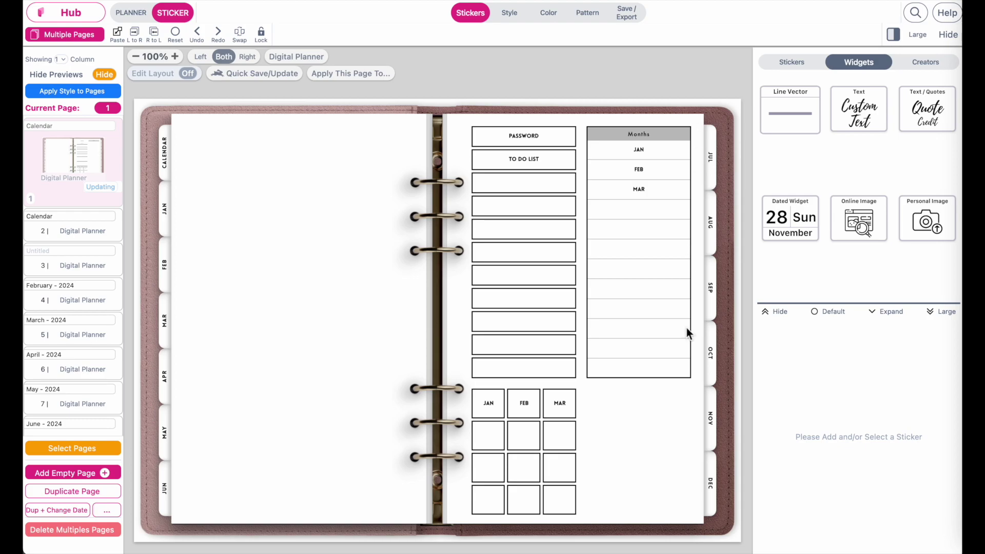
Add a Lined-template note widget below the Months list.
{"action": "left_click", "coordinate": [635, 462]}
{"action": "left_click", "coordinate": [188, 73]}
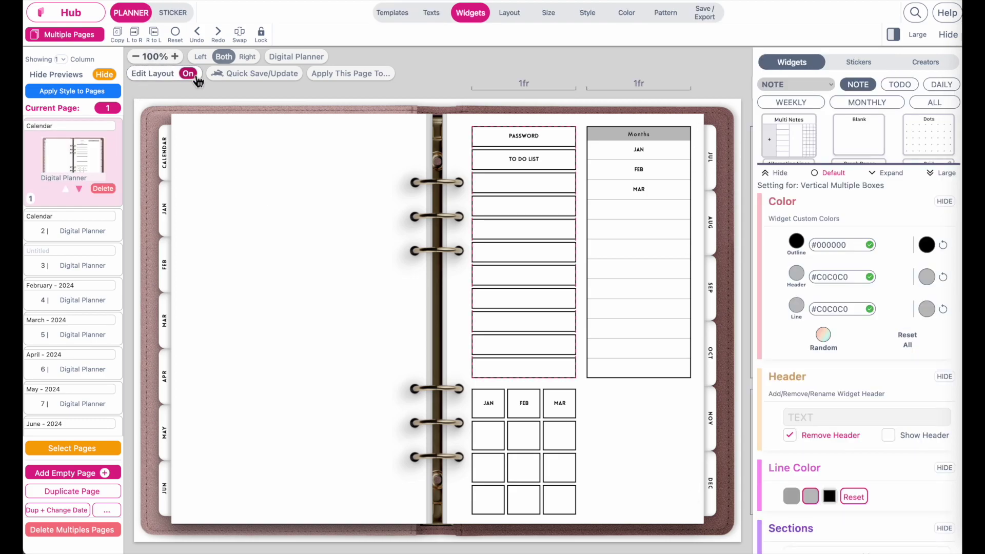
{"action": "left_click", "coordinate": [636, 451]}
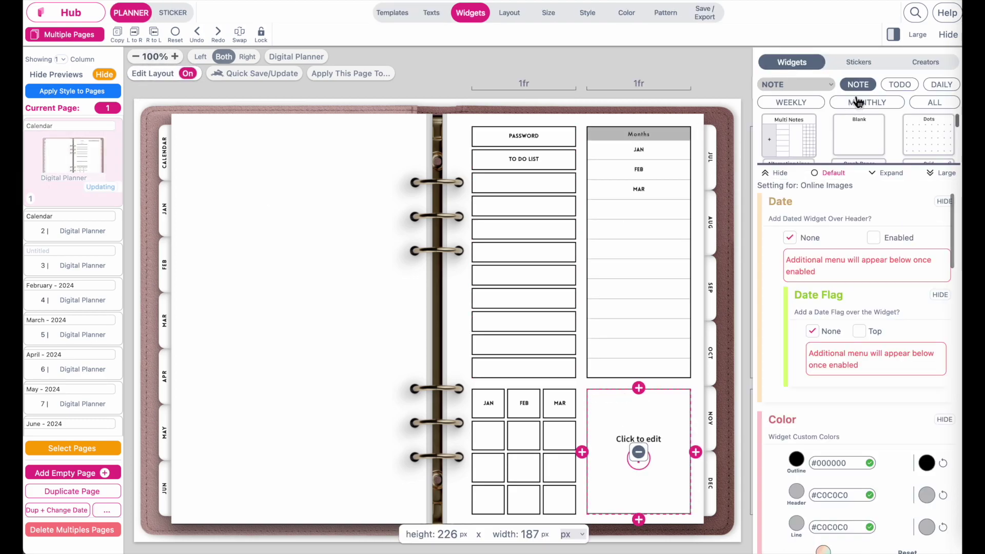
{"action": "left_click", "coordinate": [939, 176]}
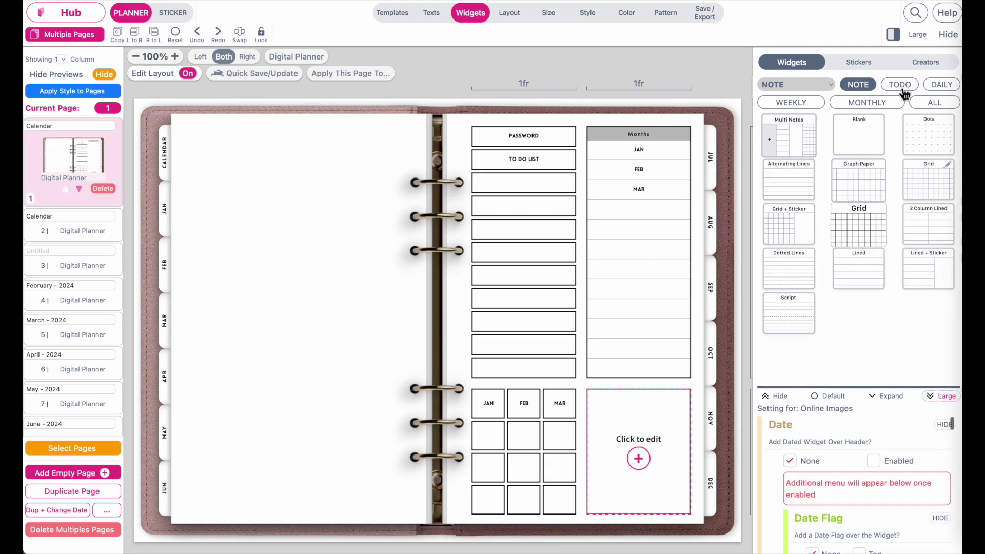
{"action": "left_click", "coordinate": [865, 281]}
{"action": "left_click", "coordinate": [827, 397]}
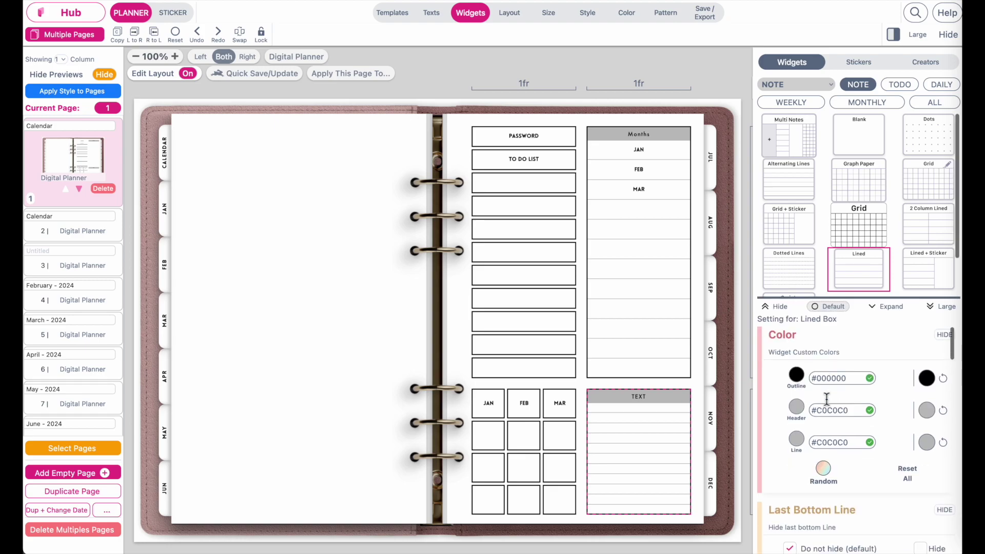
Reduce the lined box to a single row and turn layout editing off.
{"action": "scroll", "coordinate": [877, 485], "scroll_direction": "down", "scroll_amount": 10}
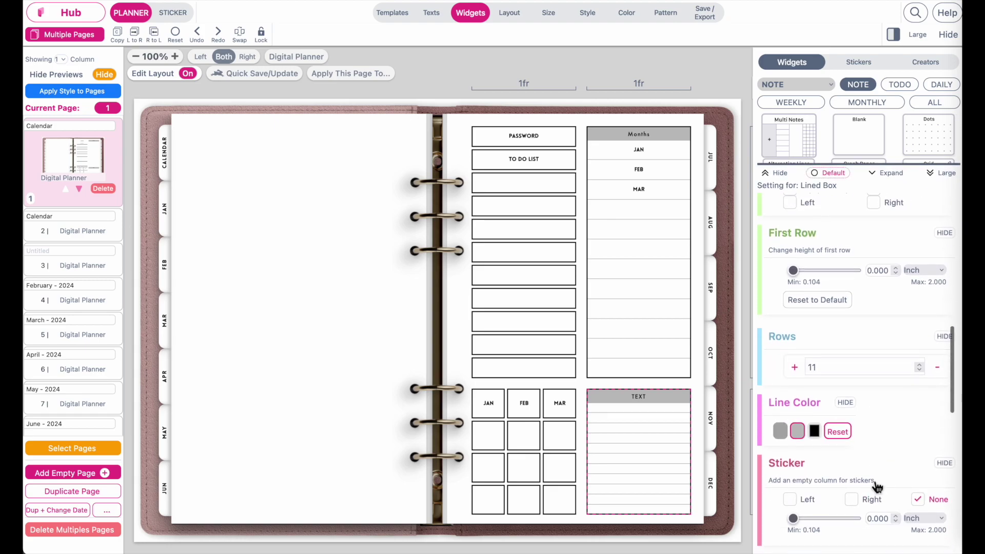
{"action": "left_click", "coordinate": [938, 367]}
{"action": "left_click", "coordinate": [937, 367]}
{"action": "left_click", "coordinate": [938, 368]}
{"action": "left_click", "coordinate": [938, 368]}
{"action": "left_click", "coordinate": [938, 367]}
{"action": "left_click", "coordinate": [938, 367]}
{"action": "left_click", "coordinate": [937, 367]}
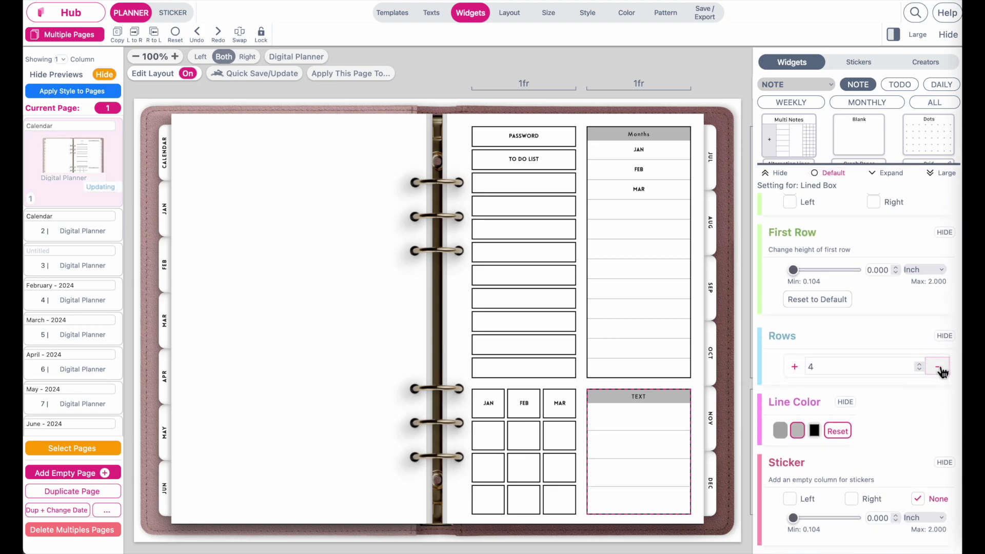
{"action": "left_click", "coordinate": [938, 368]}
{"action": "left_click", "coordinate": [938, 367]}
{"action": "left_click", "coordinate": [938, 367]}
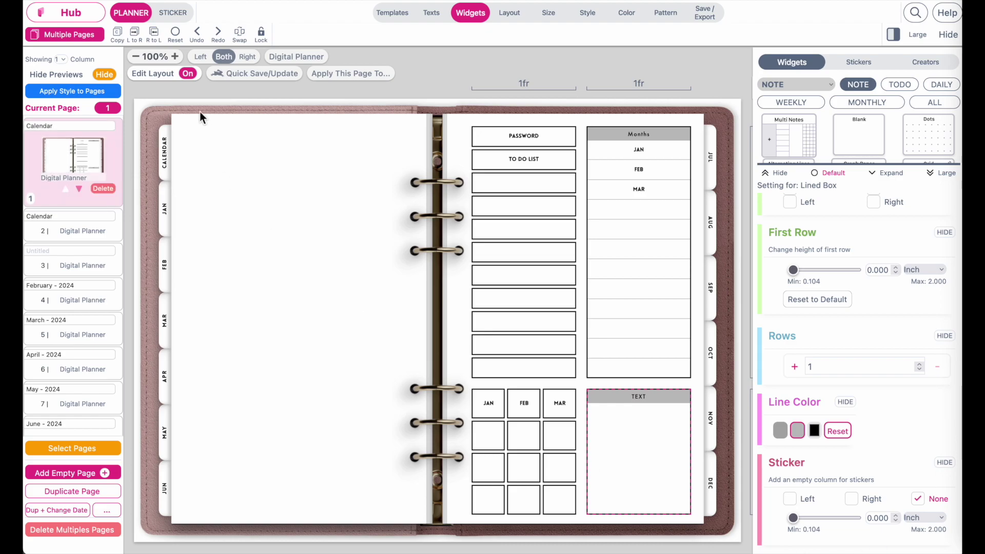
{"action": "left_click", "coordinate": [188, 73]}
Type JAN through MAY into the lined box, centred with line spacing 2.
{"action": "left_click", "coordinate": [640, 433]}
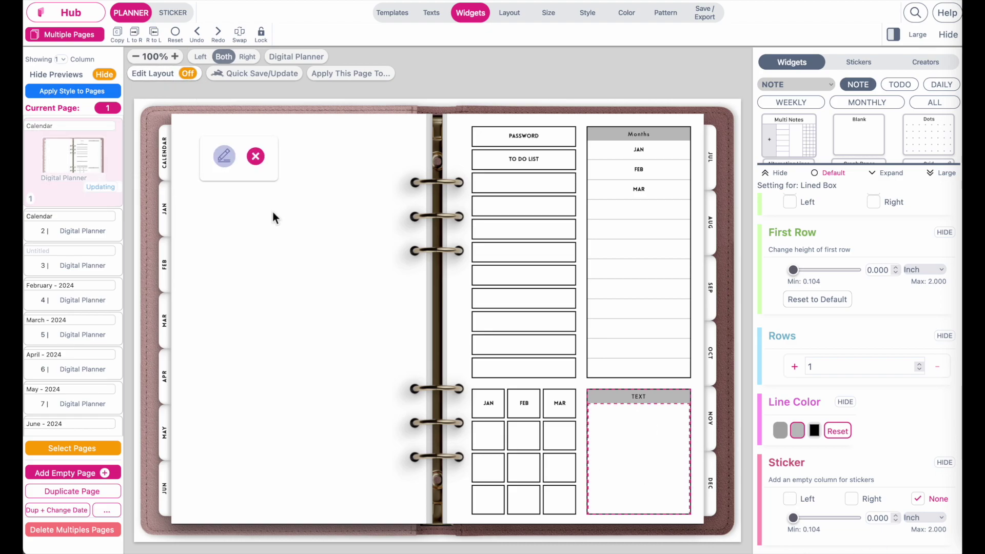
{"action": "left_click", "coordinate": [224, 156]}
{"action": "left_click", "coordinate": [262, 251]}
{"action": "type", "text": "Jan"}
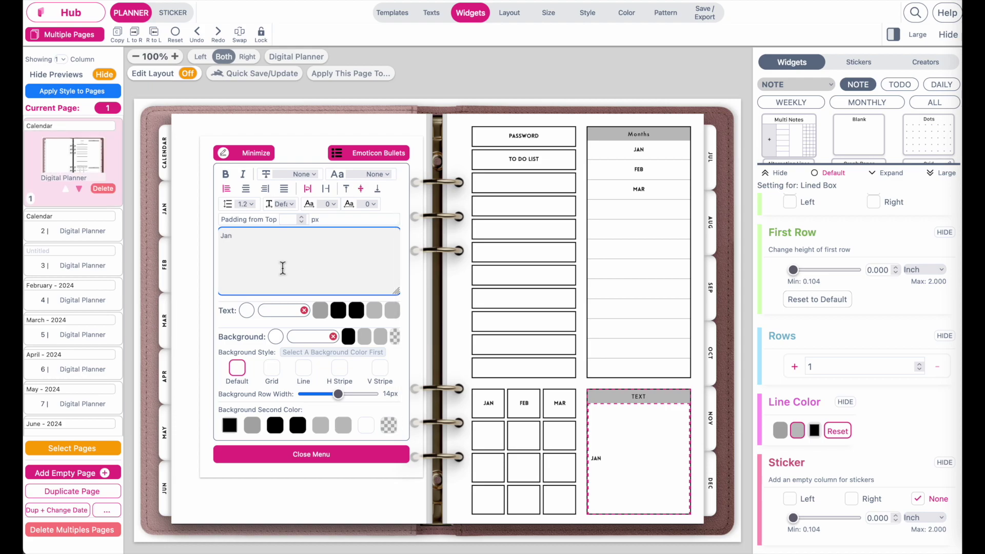
{"action": "key", "text": "Return"}
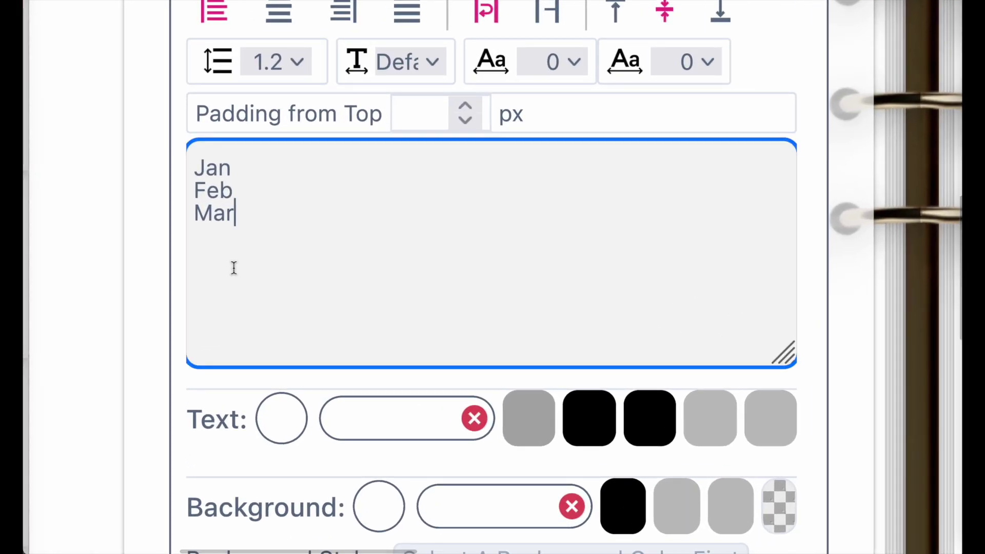
{"action": "key", "text": "Return"}
{"action": "type", "text": "Apr"}
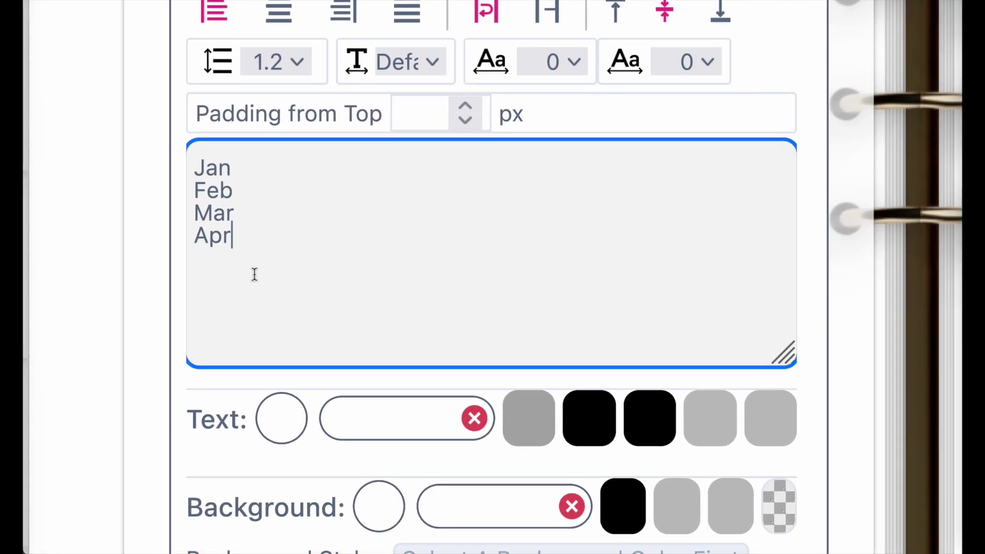
{"action": "key", "text": "Return"}
{"action": "type", "text": "May"}
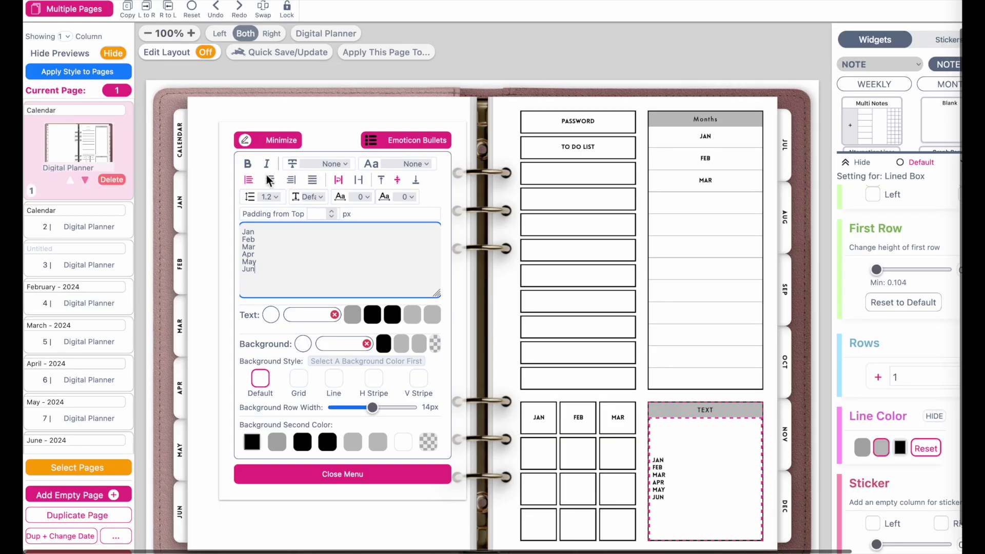
{"action": "left_click", "coordinate": [271, 180]}
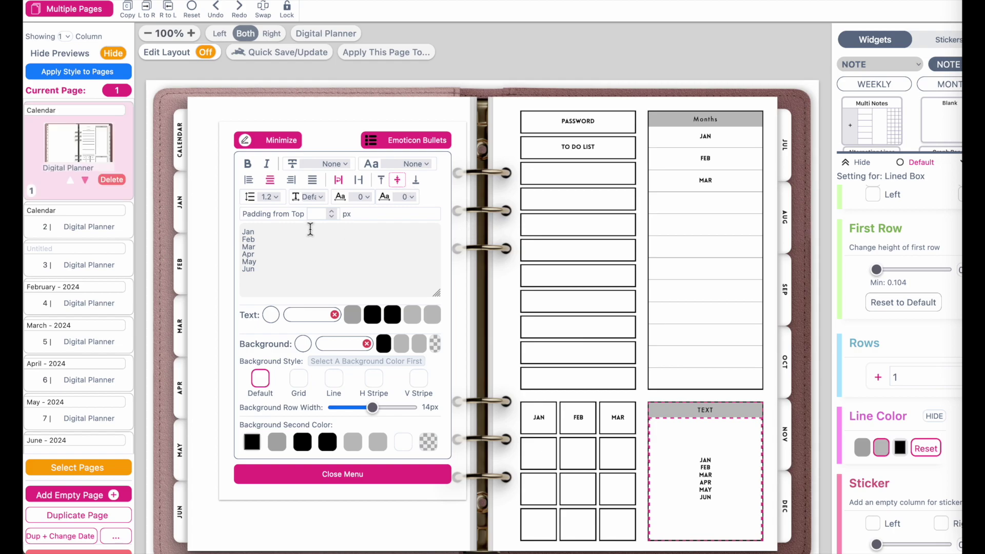
{"action": "left_click", "coordinate": [267, 200]}
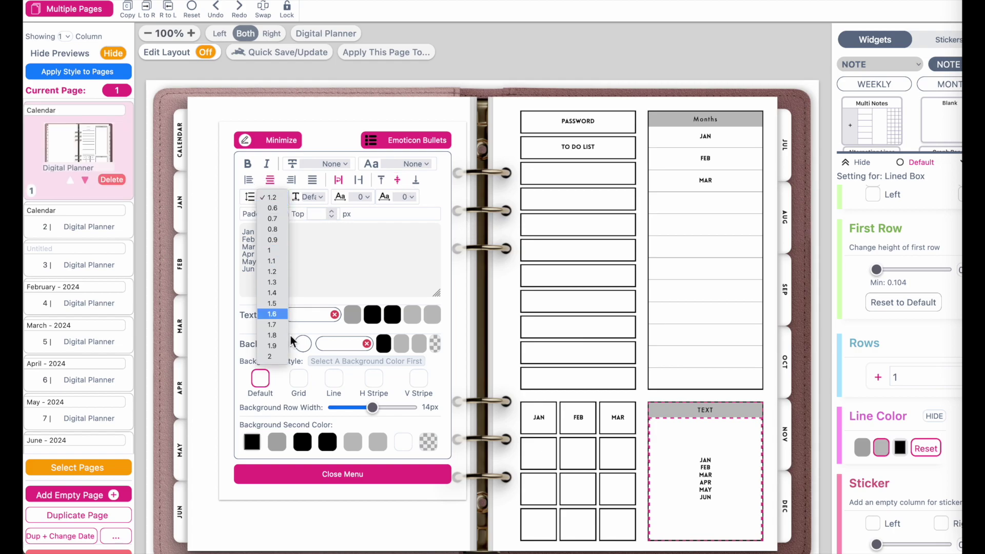
{"action": "left_click", "coordinate": [271, 357]}
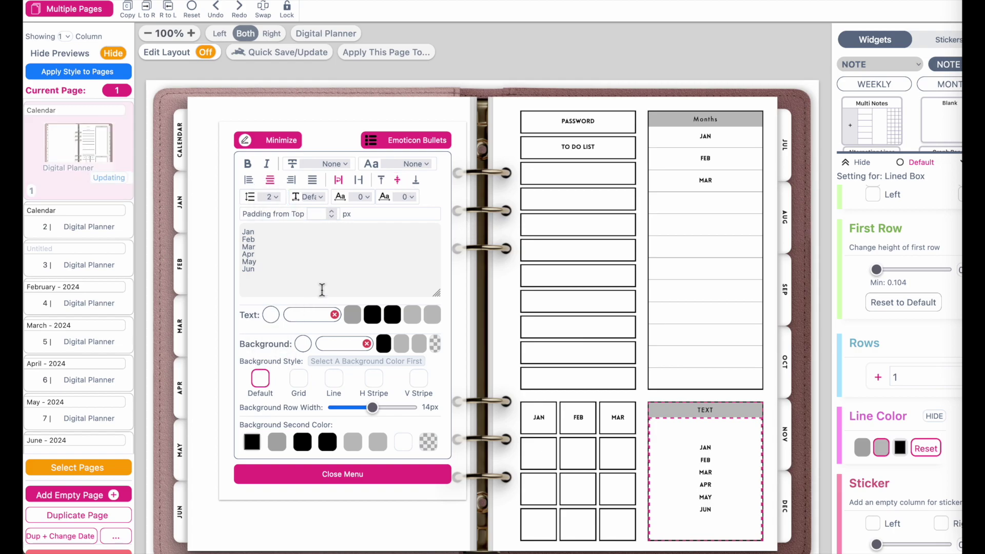
Add a blank line after each month to spread them down the box, then collapse its settings.
{"action": "left_click", "coordinate": [263, 235]}
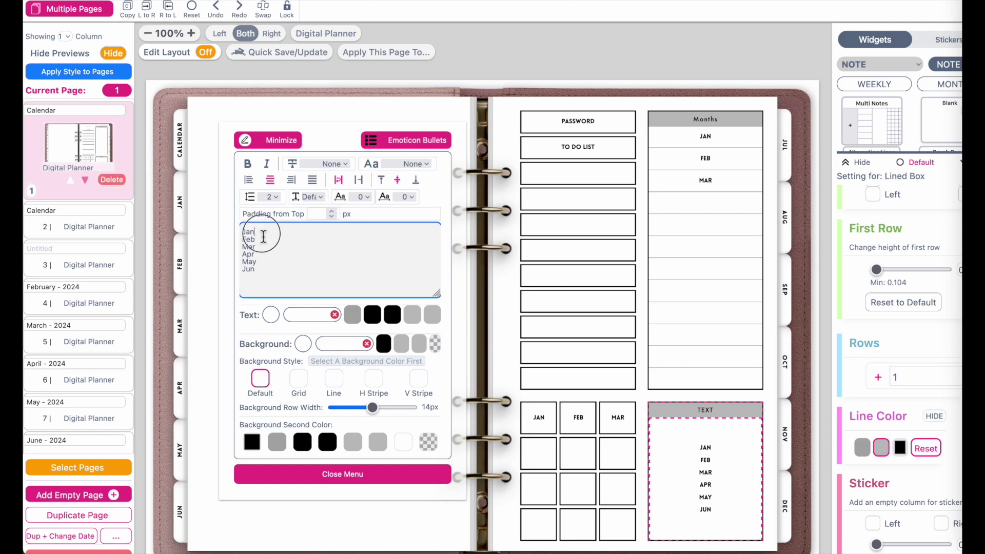
{"action": "key", "text": "Return"}
{"action": "left_click", "coordinate": [266, 246]}
{"action": "key", "text": "Return"}
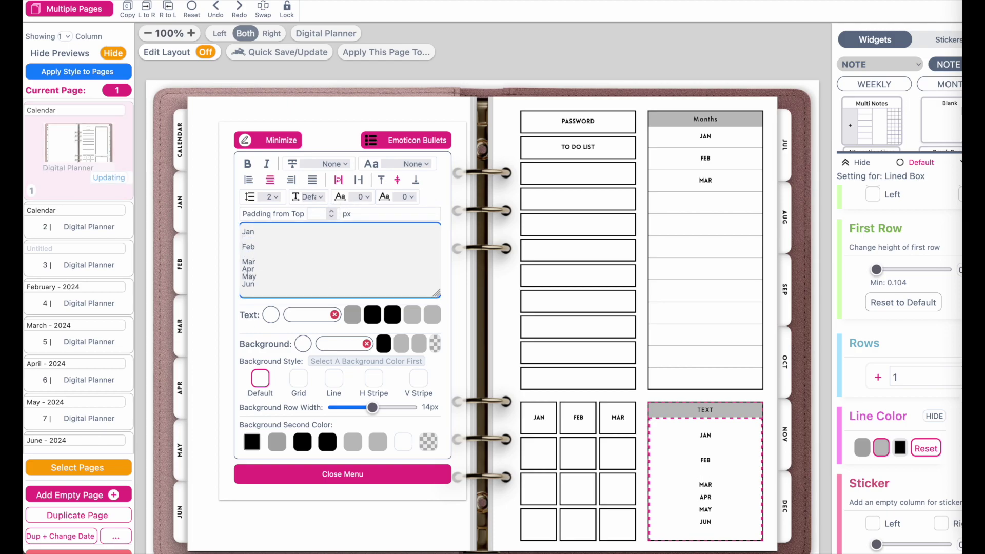
{"action": "left_click", "coordinate": [270, 267]}
{"action": "key", "text": "Return"}
{"action": "left_click", "coordinate": [271, 269]}
{"action": "key", "text": "Return"}
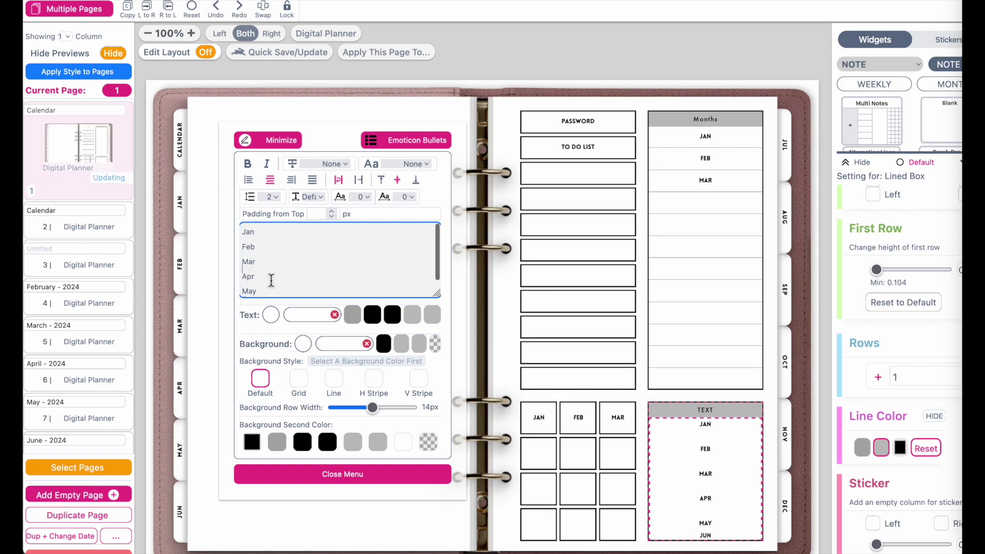
{"action": "left_click", "coordinate": [272, 284]}
{"action": "key", "text": "Return"}
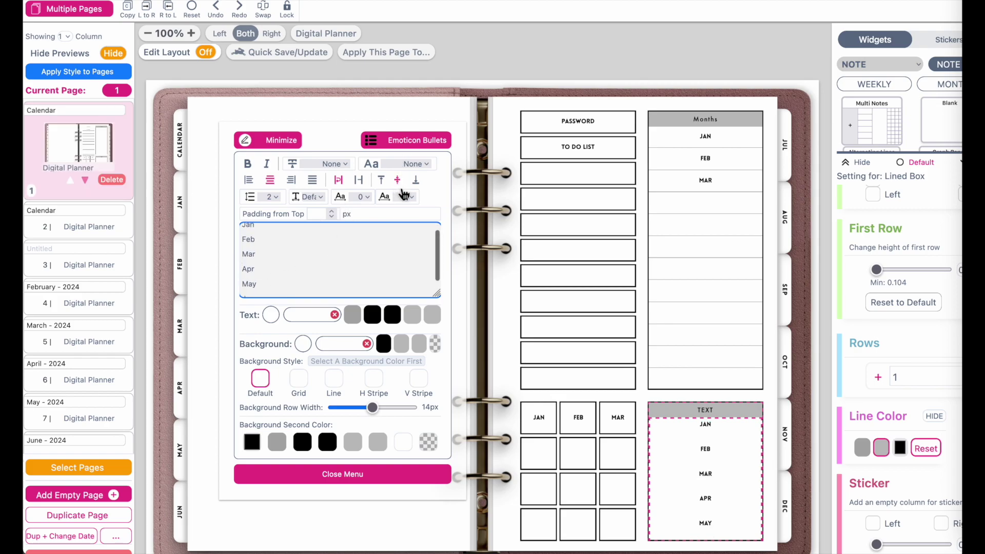
{"action": "scroll", "coordinate": [734, 489], "scroll_direction": "down", "scroll_amount": 1}
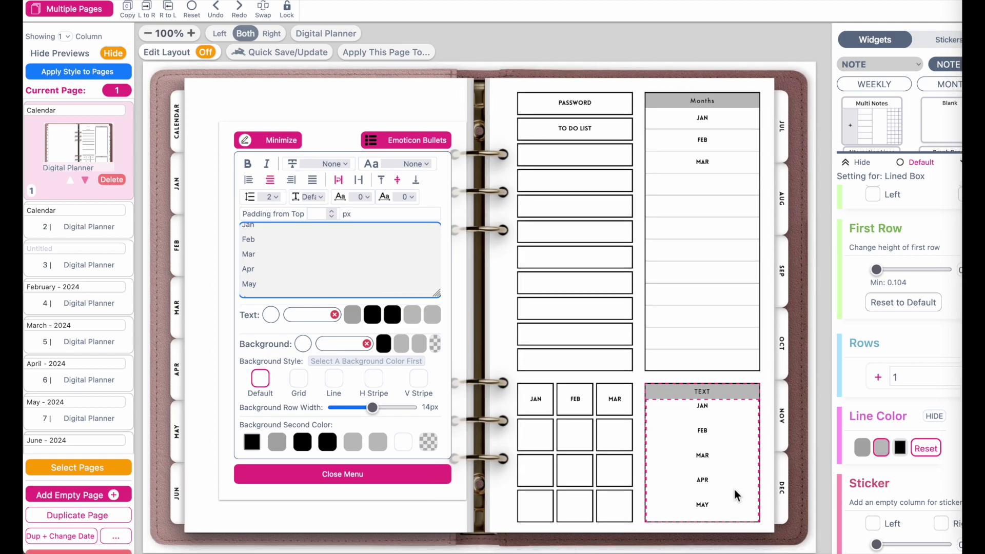
{"action": "left_click", "coordinate": [290, 142]}
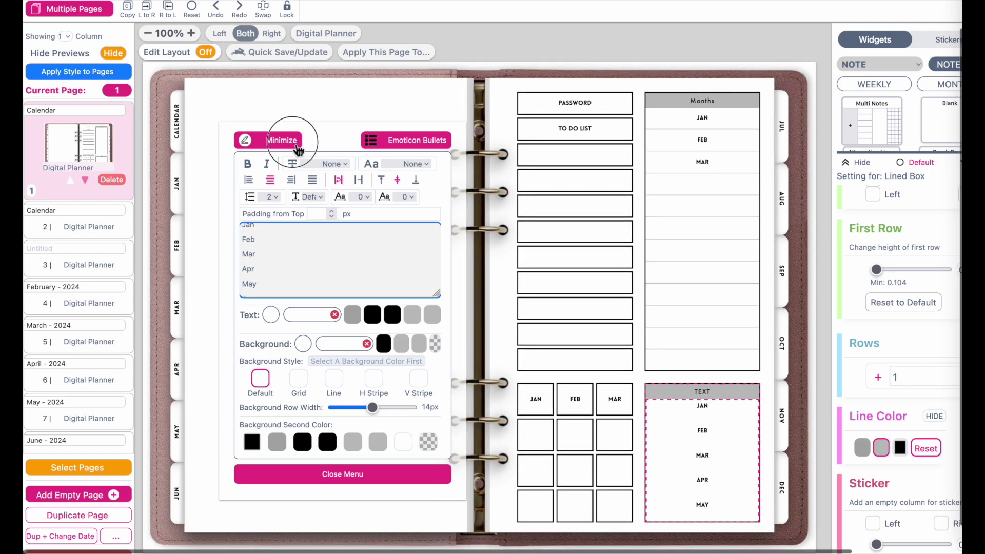
Place a tiny blank text sticker over the JAN line of the TEXT box, linked to page 3.
{"action": "left_click", "coordinate": [587, 49]}
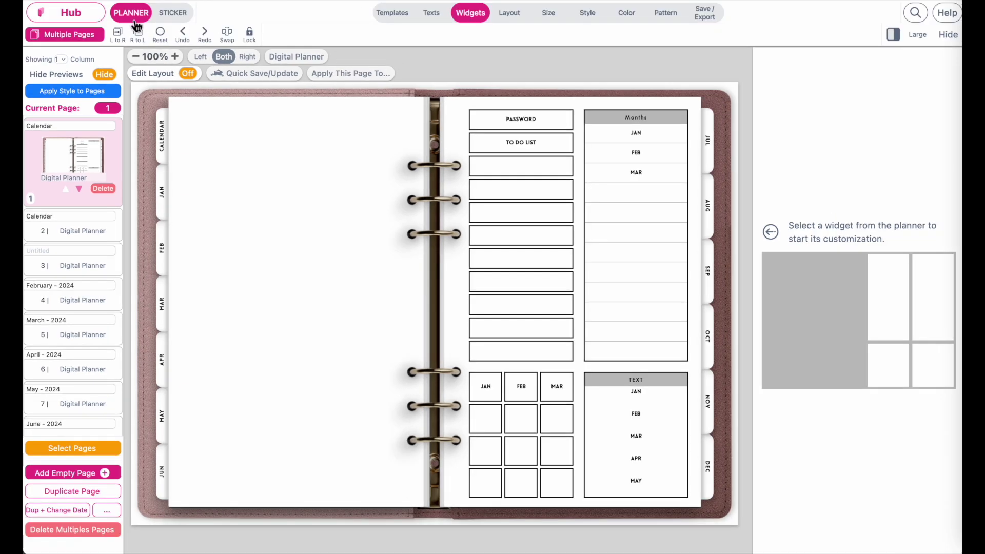
{"action": "left_click", "coordinate": [172, 13]}
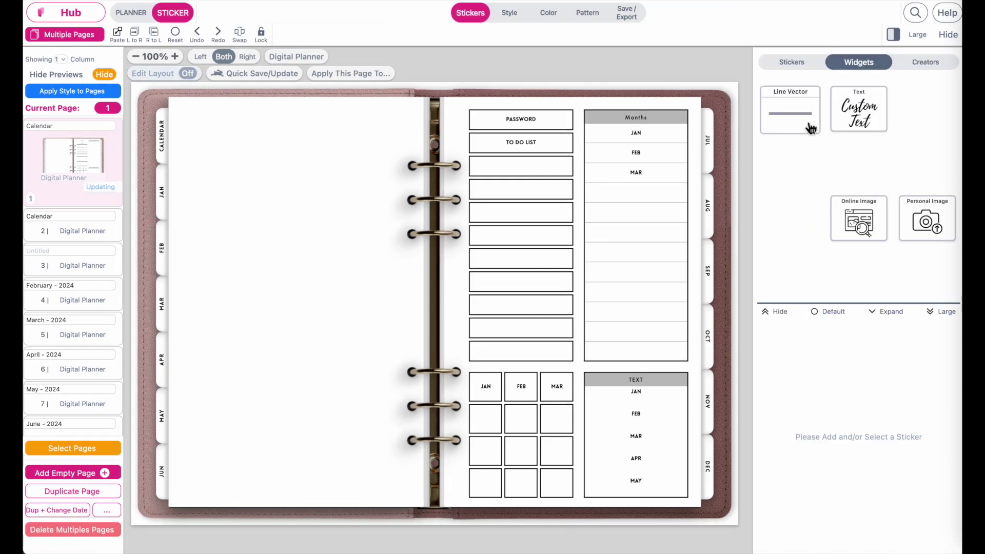
{"action": "left_click", "coordinate": [861, 120]}
{"action": "left_click_drag", "start_coordinate": [492, 137], "coordinate": [623, 425]}
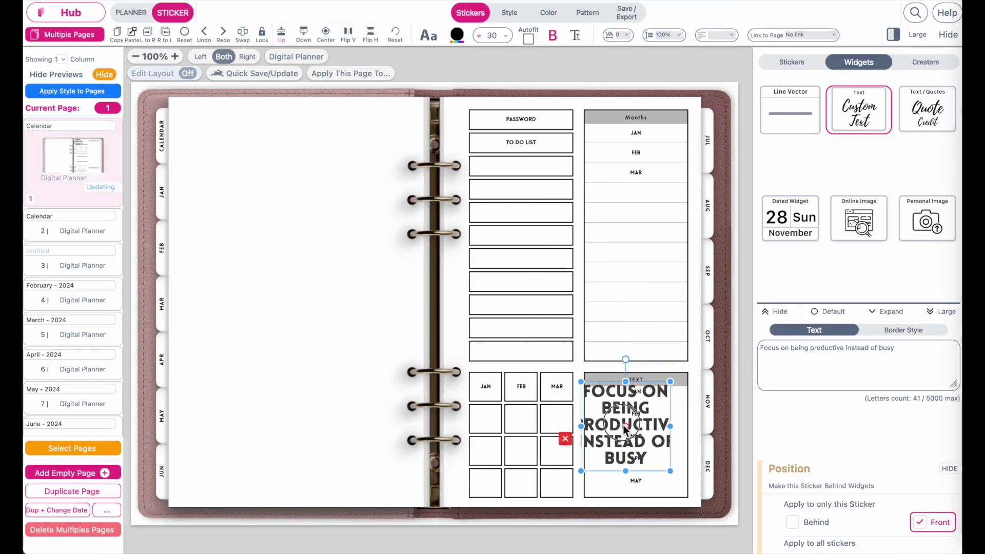
{"action": "left_click_drag", "start_coordinate": [675, 474], "coordinate": [638, 395]}
{"action": "triple_click", "coordinate": [798, 369]}
{"action": "key", "text": "BackSpace"}
{"action": "left_click", "coordinate": [823, 35]}
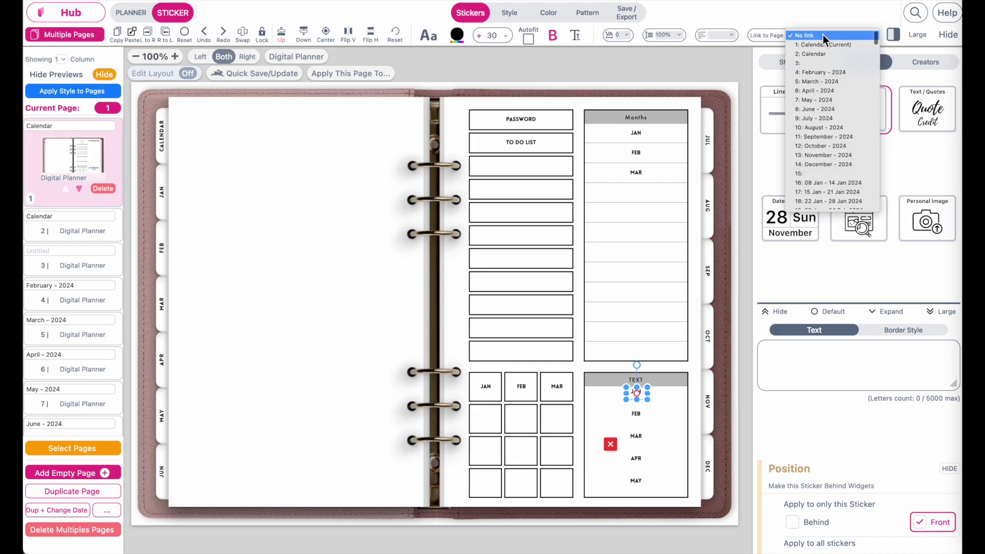
{"action": "left_click", "coordinate": [826, 63]}
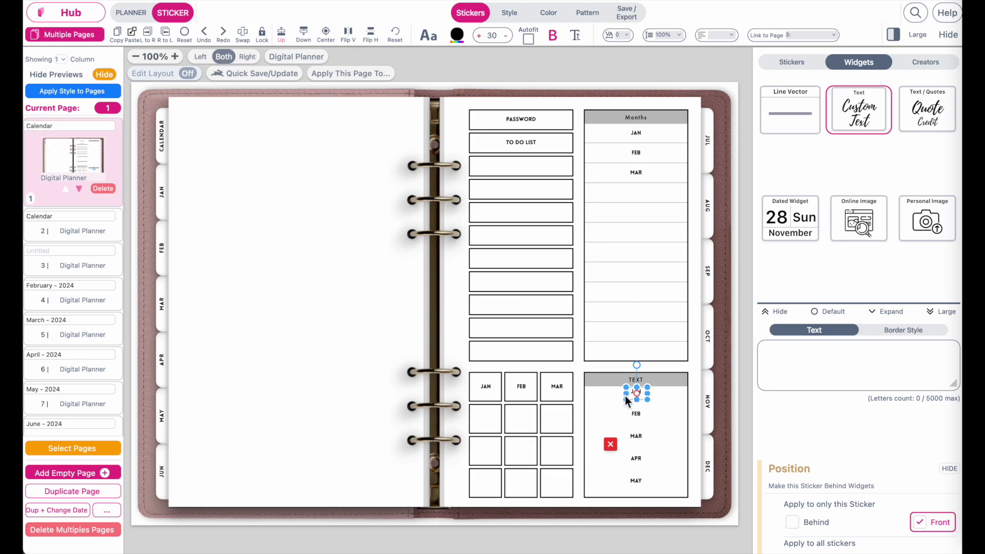
{"action": "left_click", "coordinate": [715, 353]}
Try Jovial Thin, Original, Original Thin, Mellow, Mellow 2 and Classic 4, settling on Classic 3.
{"action": "left_click", "coordinate": [509, 13]}
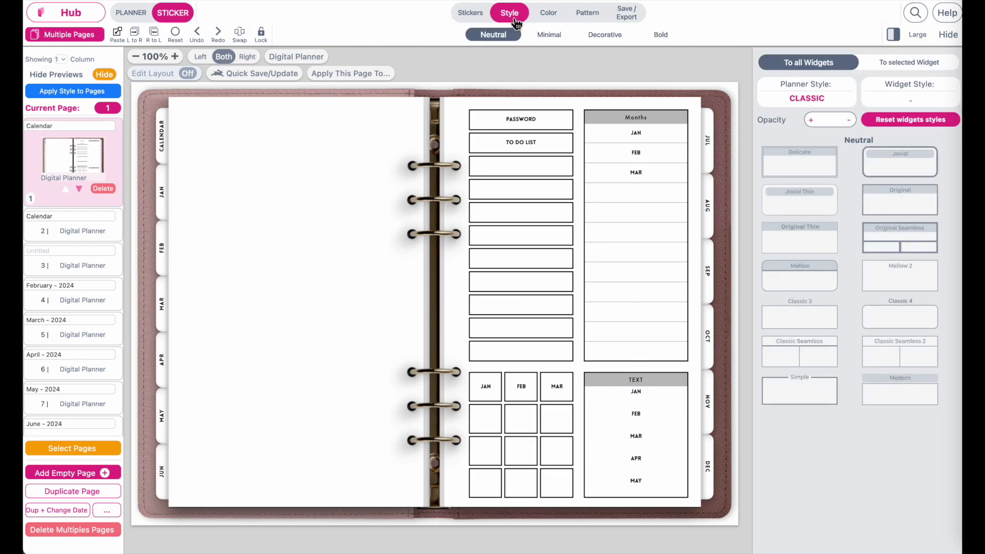
{"action": "left_click", "coordinate": [832, 213]}
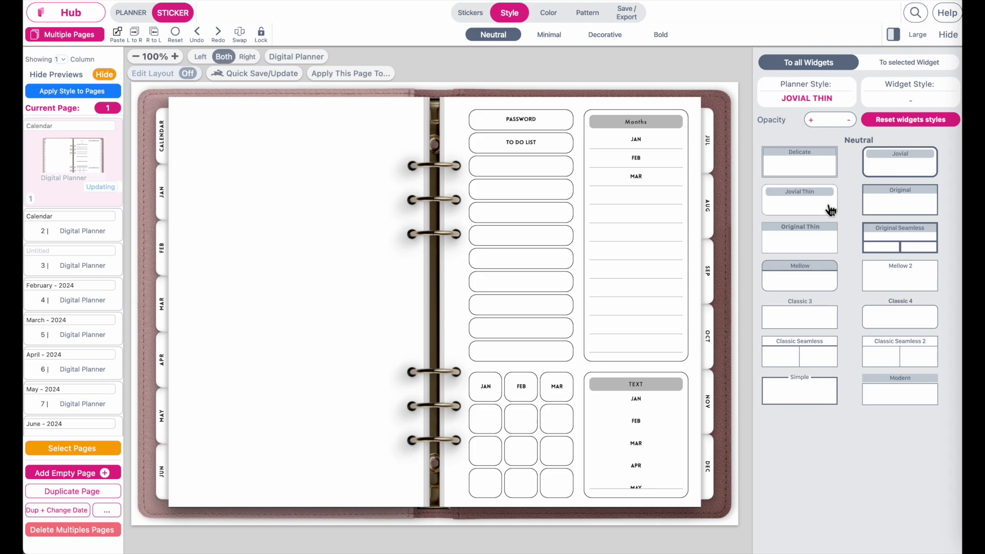
{"action": "left_click", "coordinate": [909, 203]}
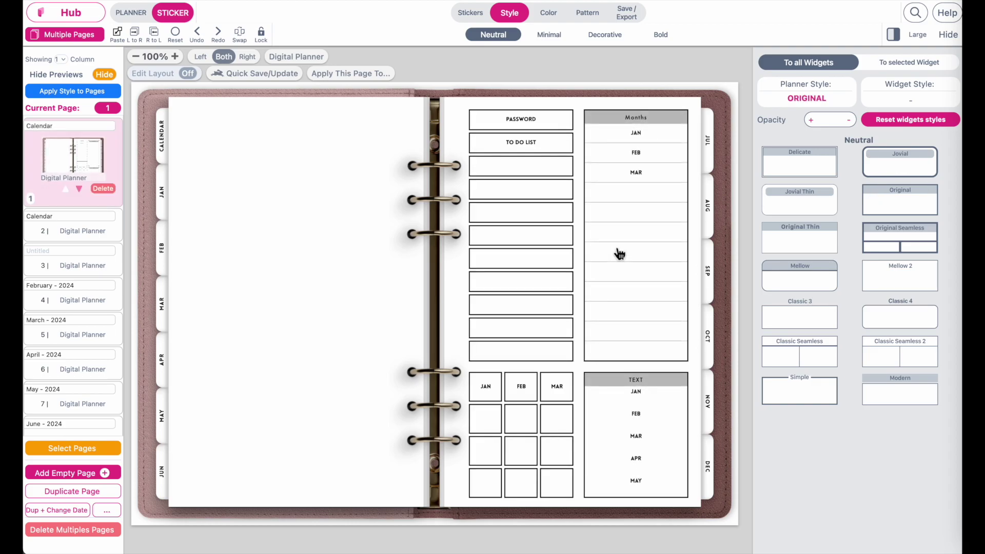
{"action": "left_click", "coordinate": [793, 242]}
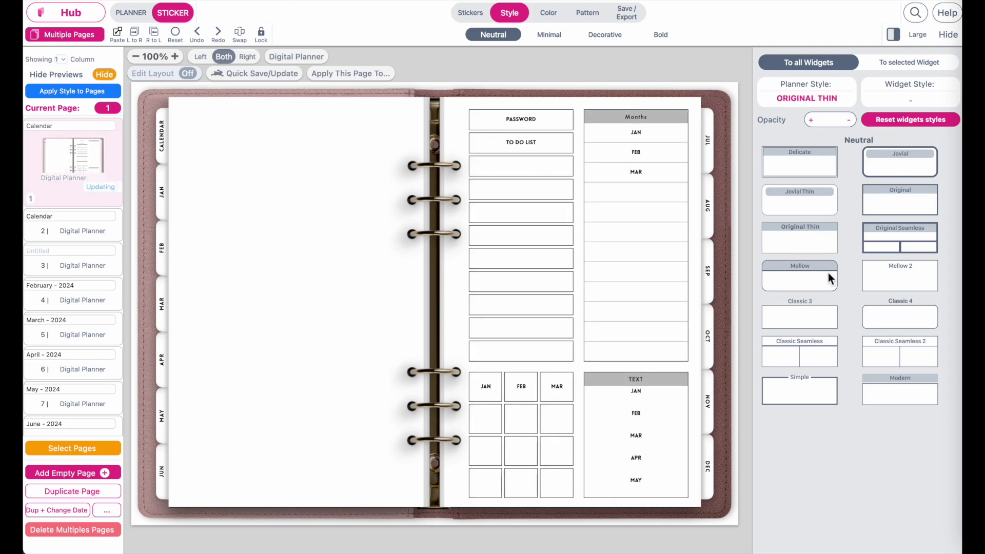
{"action": "left_click", "coordinate": [797, 271]}
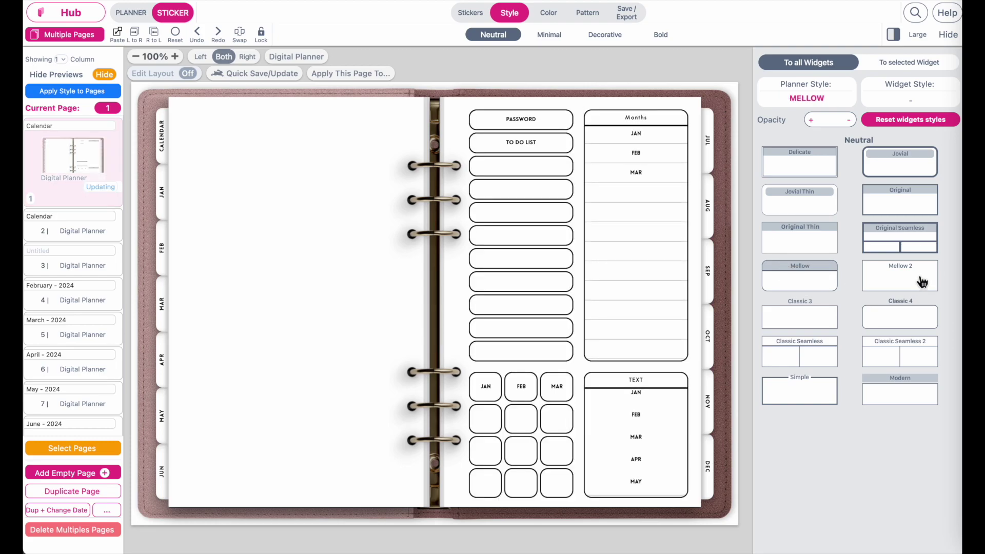
{"action": "left_click", "coordinate": [922, 282]}
{"action": "left_click", "coordinate": [918, 321]}
{"action": "left_click", "coordinate": [826, 321]}
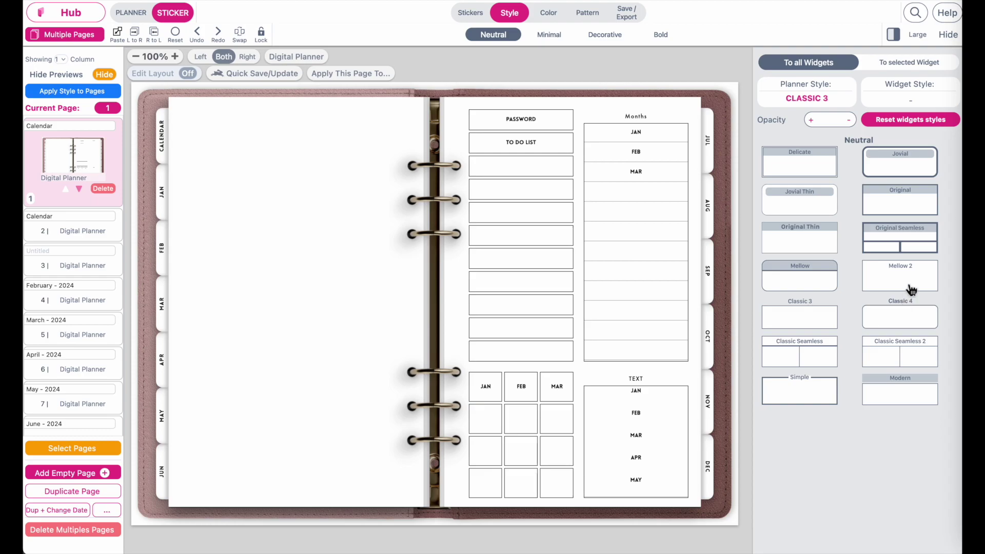
Try several palette outline colours, finishing with the Goal Getter dusty pink #C9ADA7.
{"action": "left_click", "coordinate": [550, 16]}
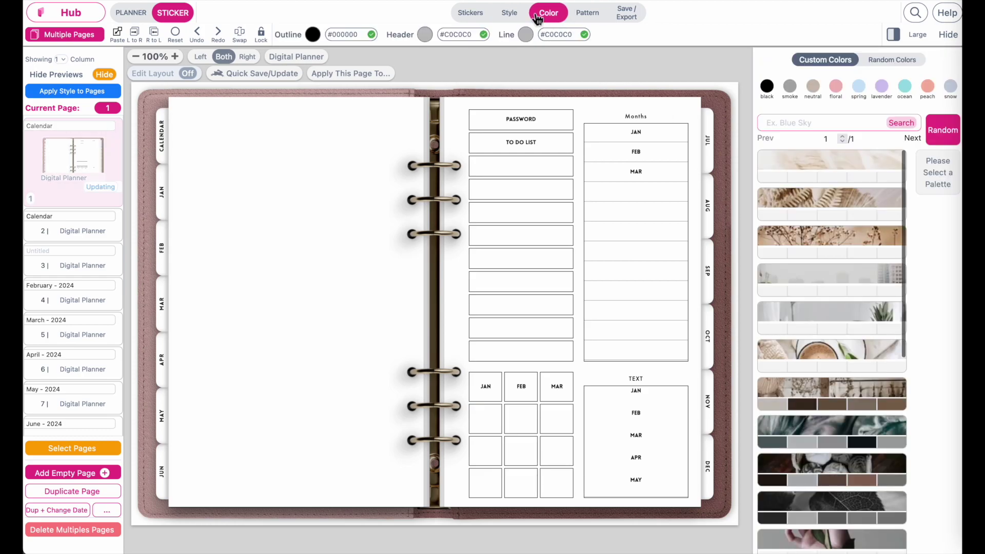
{"action": "left_click", "coordinate": [313, 35]}
{"action": "left_click", "coordinate": [214, 166]}
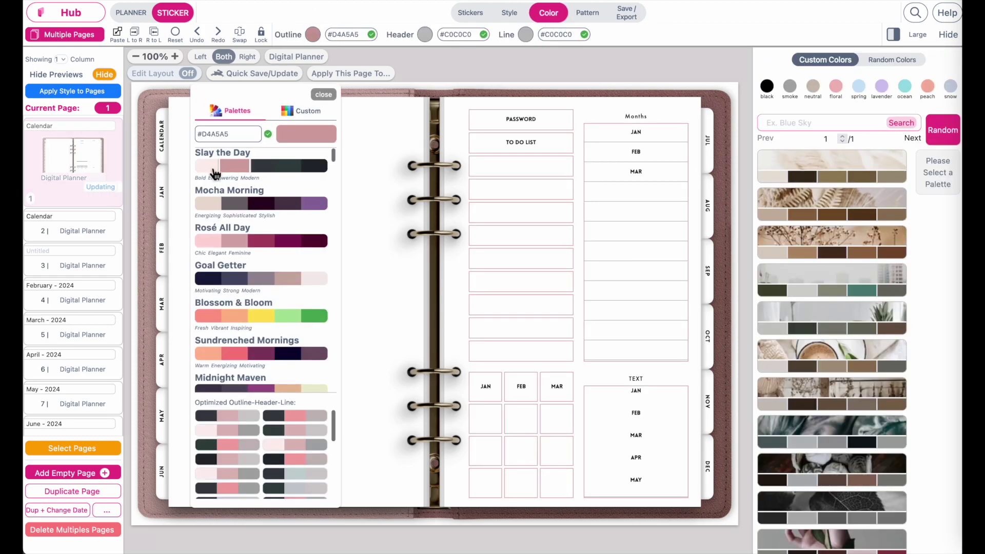
{"action": "left_click", "coordinate": [245, 204]}
{"action": "left_click", "coordinate": [264, 204]}
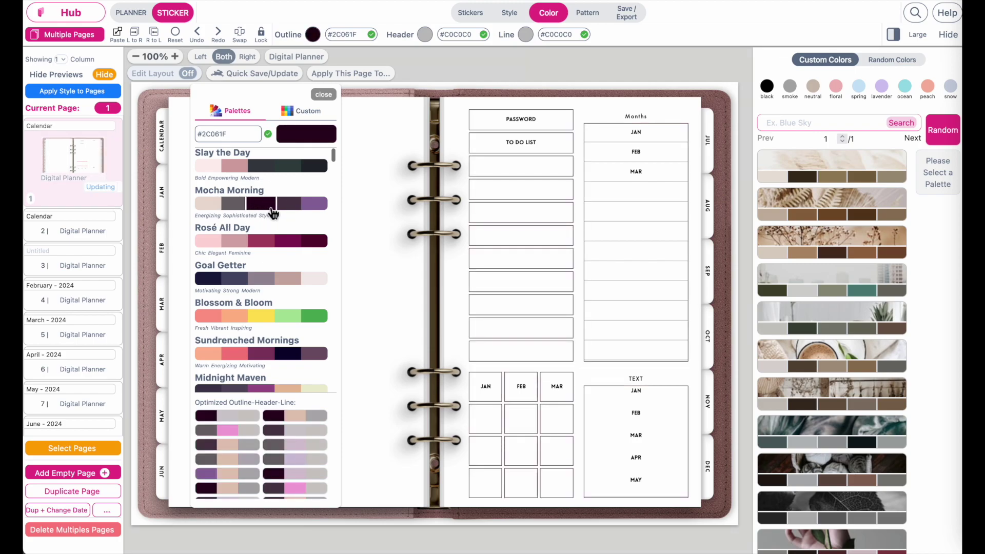
{"action": "left_click", "coordinate": [313, 204]}
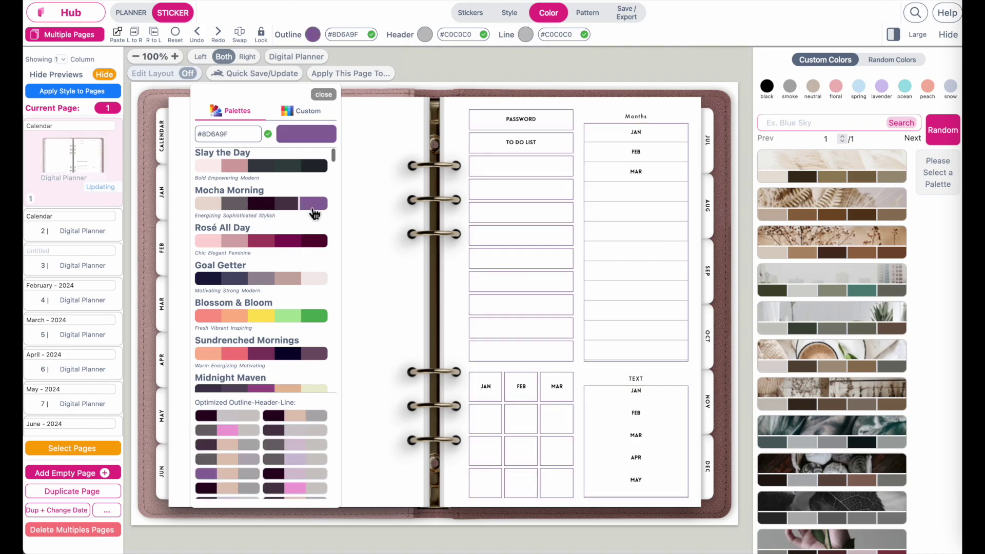
{"action": "left_click", "coordinate": [298, 281]}
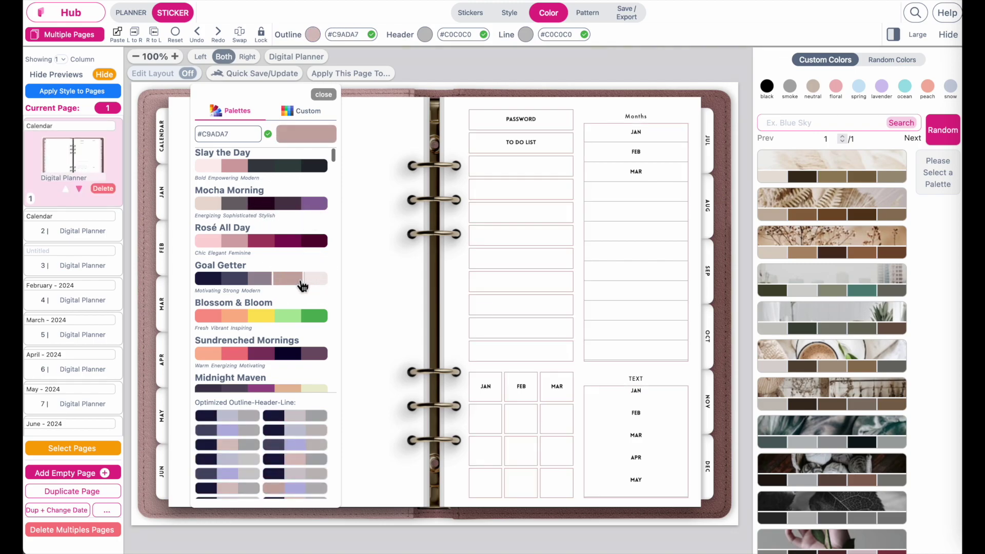
Replace the right page with the Starter Digital Planner index skeleton and enable layout editing.
{"action": "left_click", "coordinate": [133, 13]}
{"action": "left_click", "coordinate": [394, 20]}
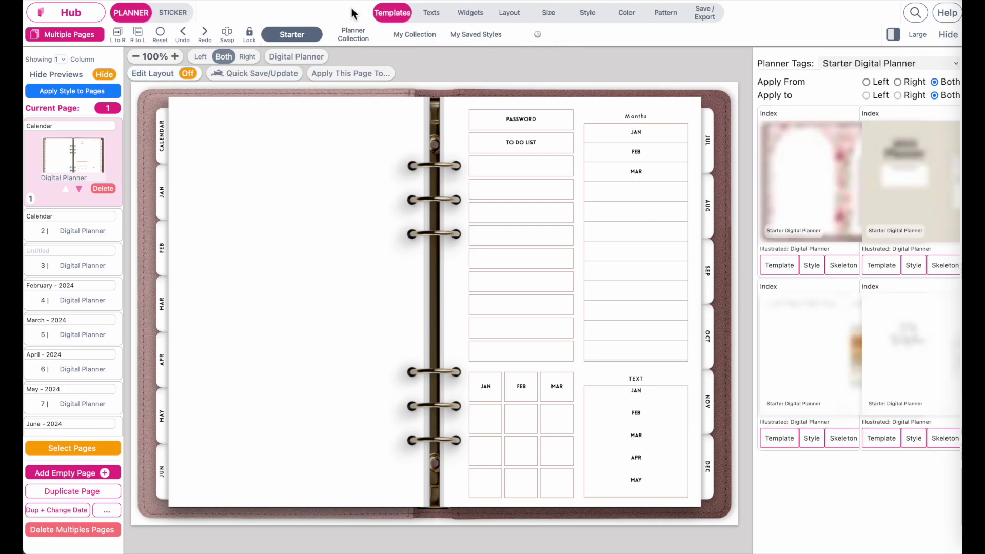
{"action": "left_click", "coordinate": [122, 43]}
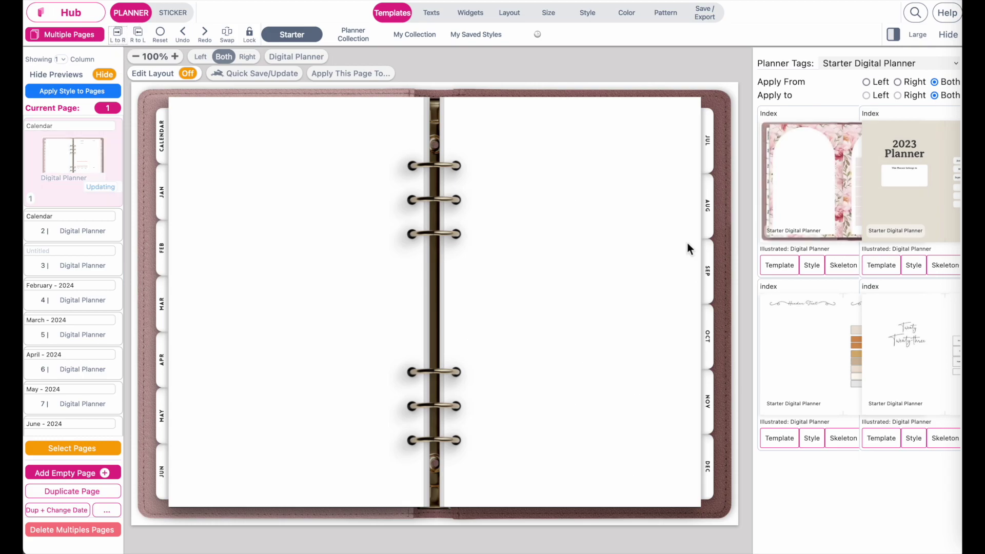
{"action": "left_click", "coordinate": [894, 66]}
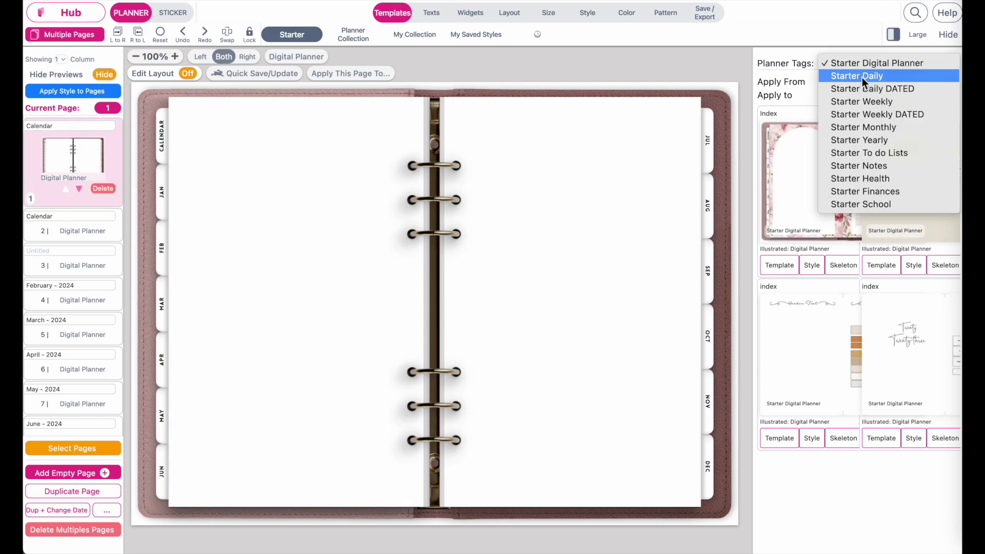
{"action": "left_click", "coordinate": [862, 78]}
{"action": "left_click", "coordinate": [878, 63]}
{"action": "left_click", "coordinate": [878, 49]}
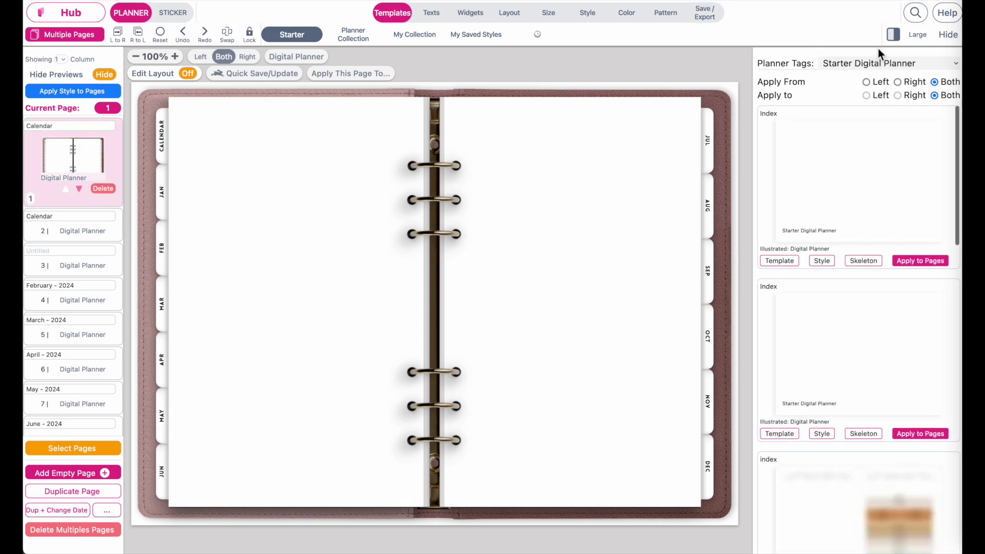
{"action": "scroll", "coordinate": [860, 232], "scroll_direction": "down", "scroll_amount": 10}
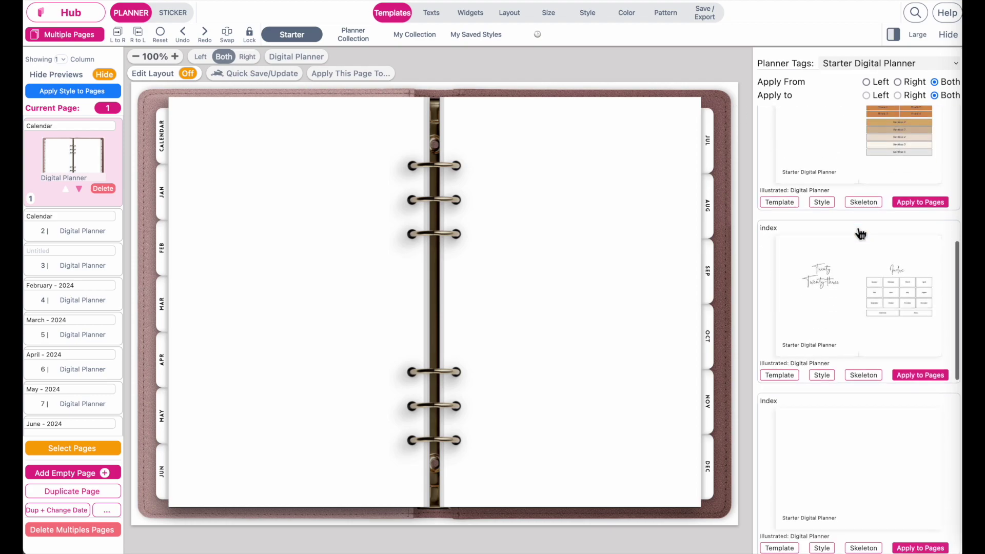
{"action": "left_click", "coordinate": [867, 376]}
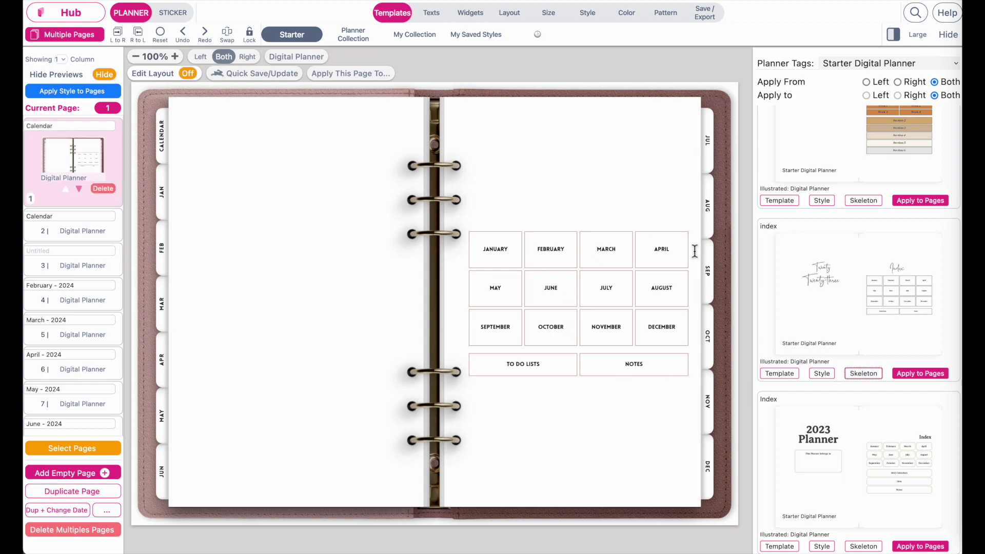
{"action": "left_click", "coordinate": [190, 75]}
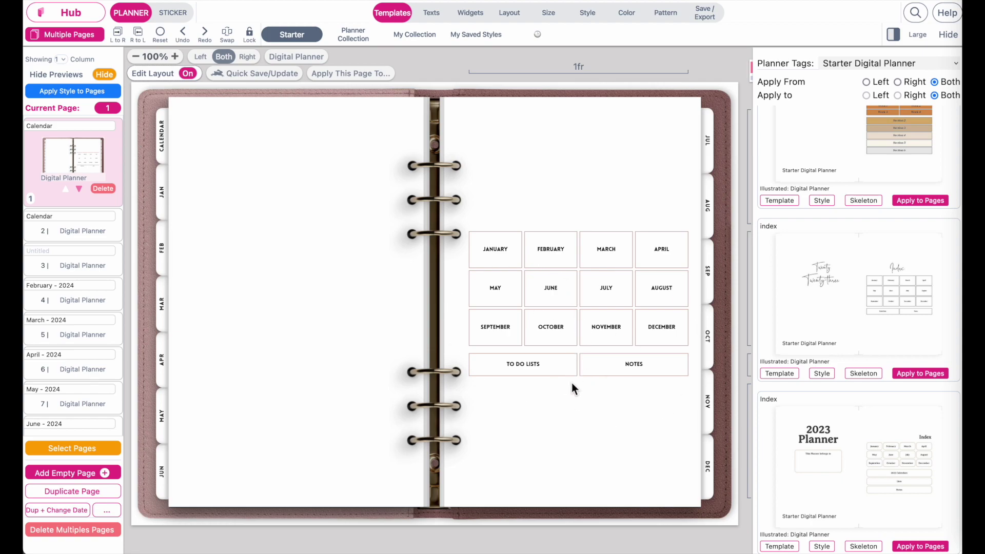
Add a new row below the To Do Lists and Notes links with a Vertical Multiple Boxes widget.
{"action": "left_click", "coordinate": [586, 323]}
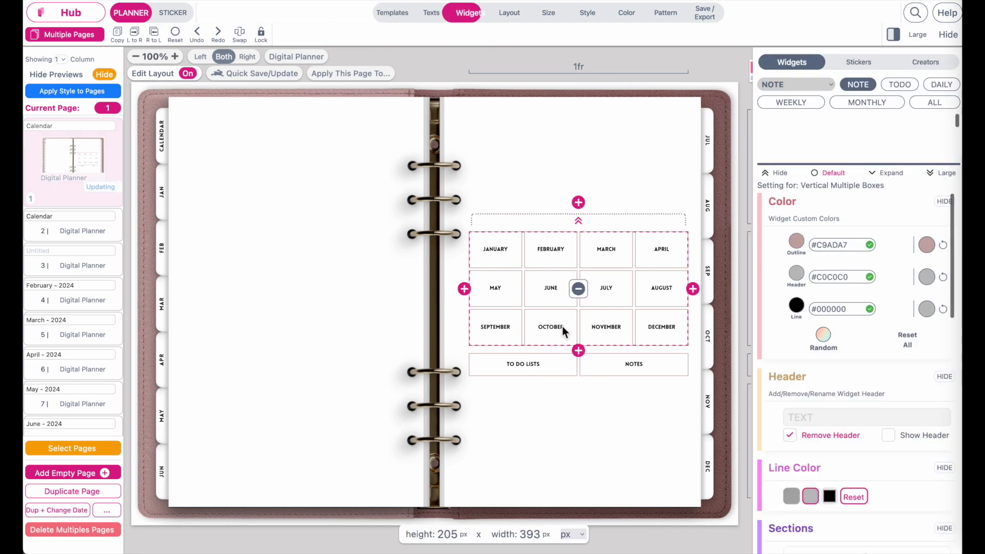
{"action": "left_click", "coordinate": [614, 370]}
{"action": "left_click", "coordinate": [587, 406]}
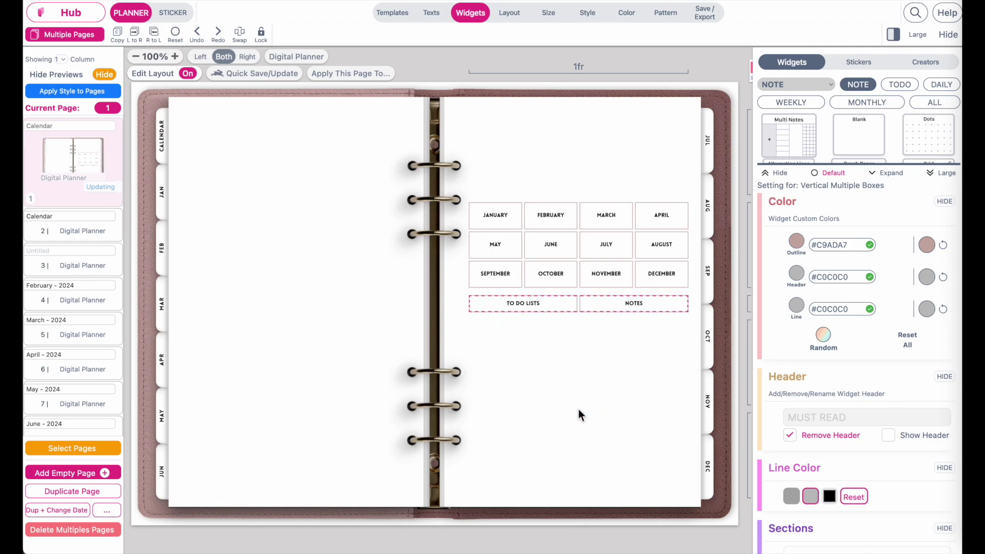
{"action": "left_click", "coordinate": [587, 362]}
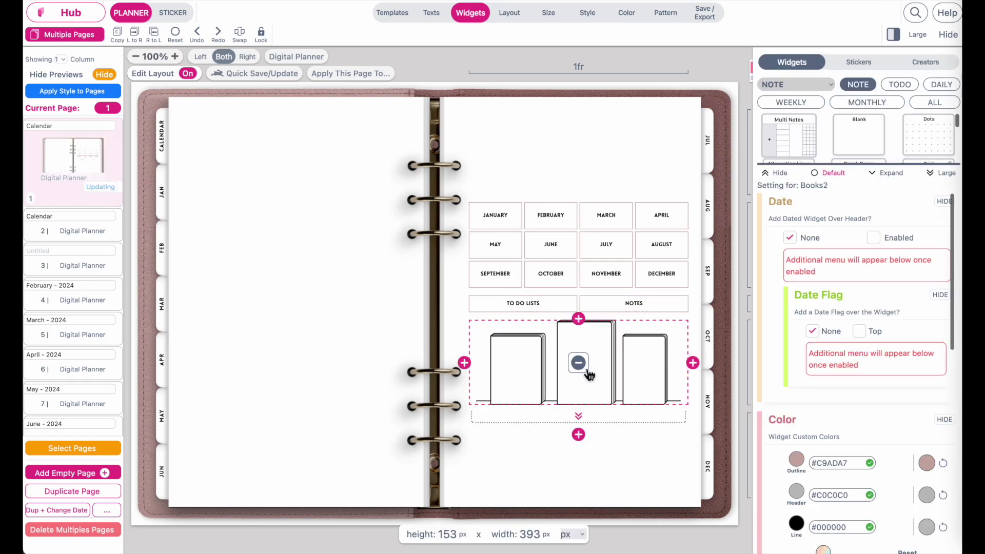
{"action": "left_click", "coordinate": [944, 174]}
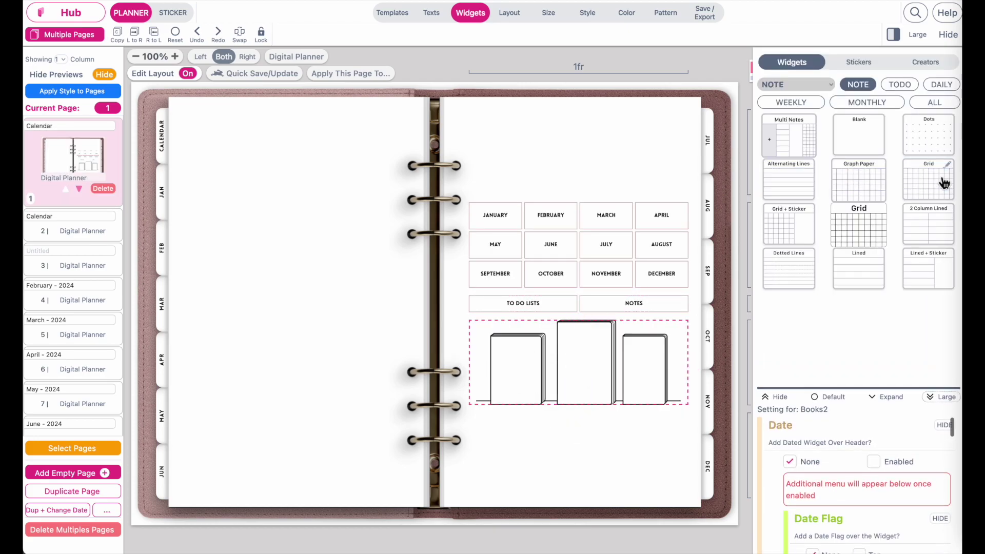
{"action": "left_click", "coordinate": [934, 104]}
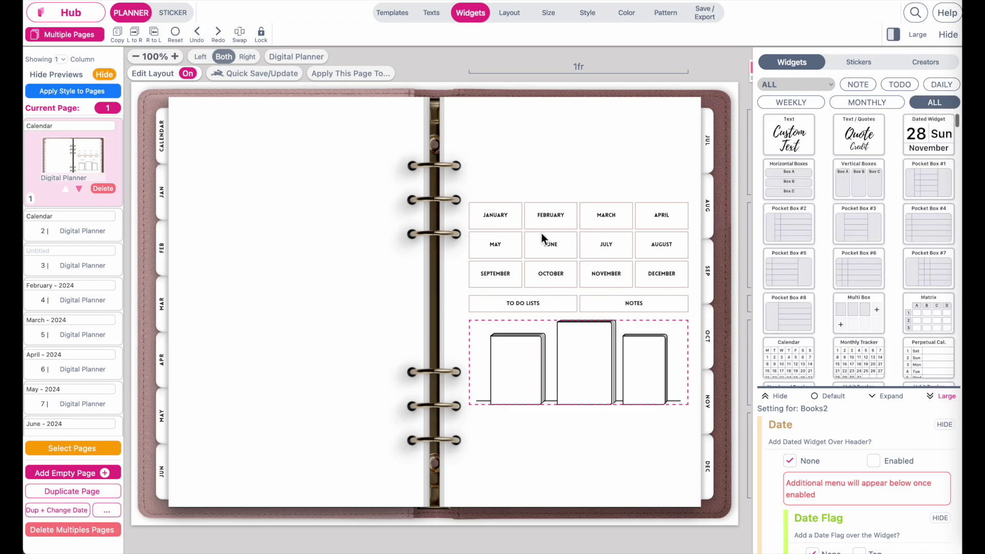
{"action": "left_click", "coordinate": [860, 325]}
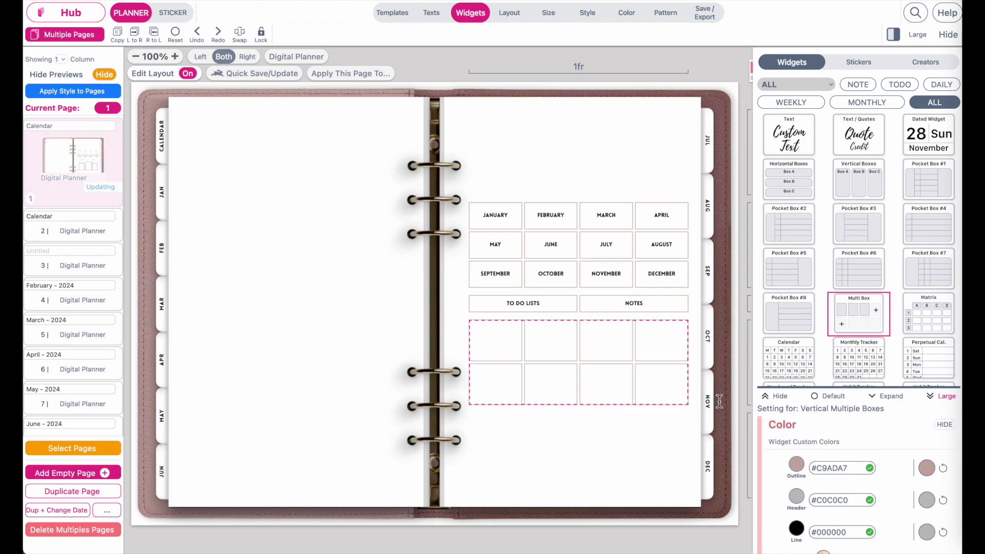
Set the box grid to 5 sections and 2 rows, giving five two-column rows.
{"action": "left_click", "coordinate": [821, 396]}
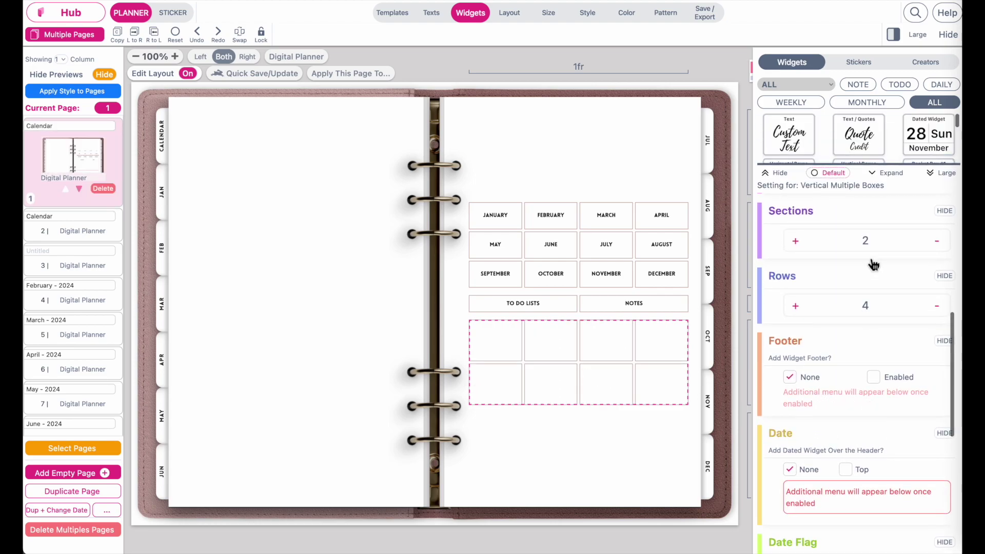
{"action": "left_click", "coordinate": [937, 241]}
{"action": "triple_click", "coordinate": [937, 306]}
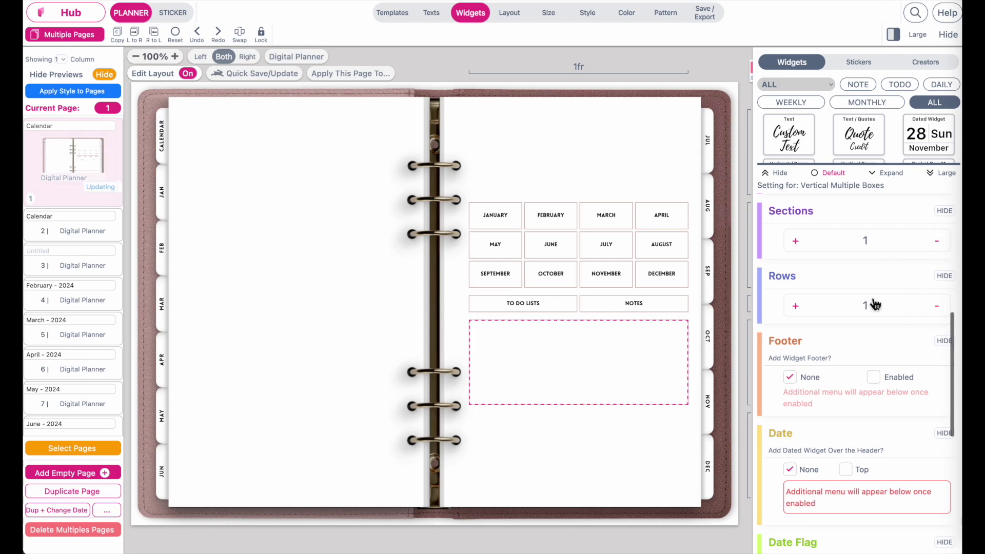
{"action": "left_click", "coordinate": [795, 241]}
{"action": "triple_click", "coordinate": [795, 241]}
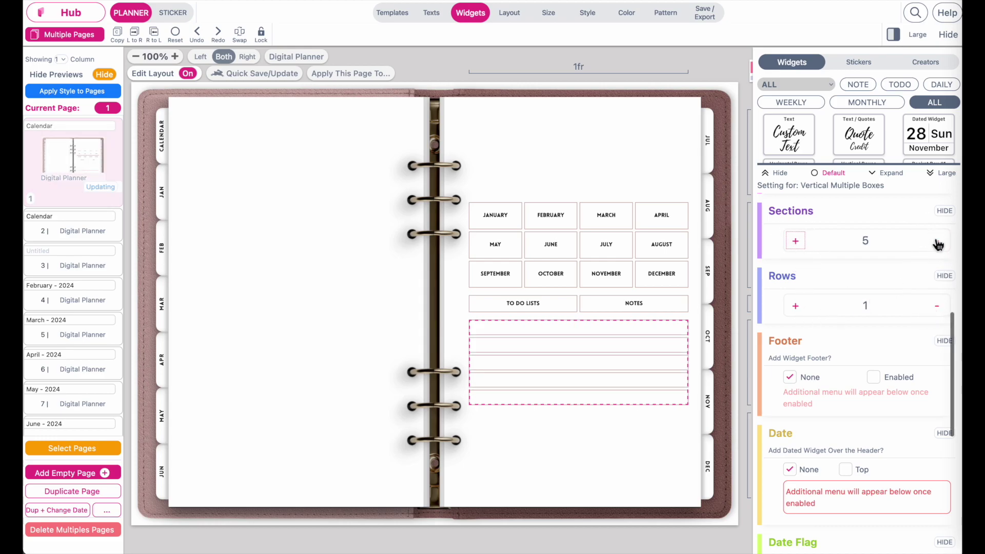
{"action": "left_click", "coordinate": [796, 306]}
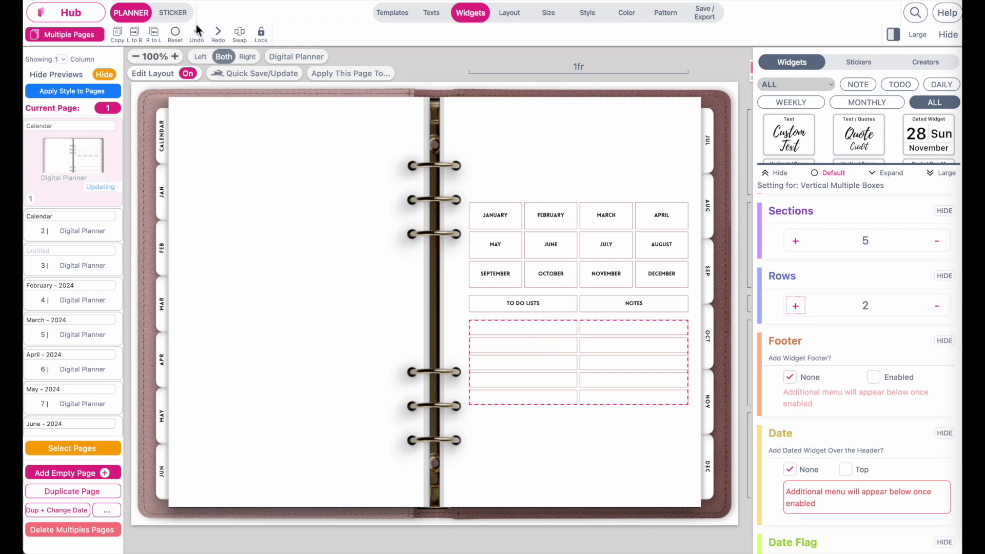
Turn off layout editing and fill the first two boxes with placeholder text 'sdfsdfsdf' and 'sdfsdfs'.
{"action": "left_click", "coordinate": [191, 74]}
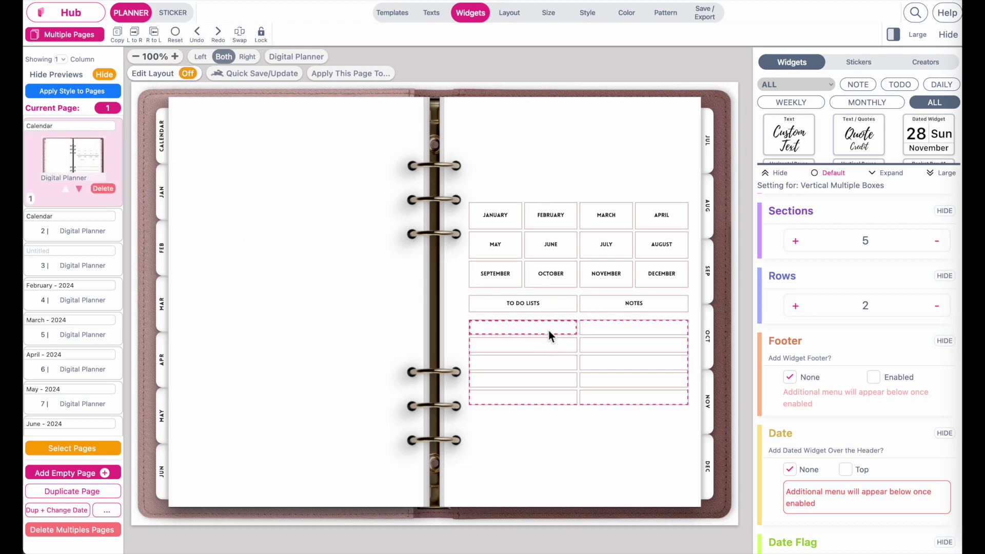
{"action": "mouse_move", "coordinate": [218, 196]}
{"action": "left_click", "coordinate": [224, 157]}
{"action": "left_click", "coordinate": [279, 289]}
{"action": "type", "text": "sdfsdfsdf"}
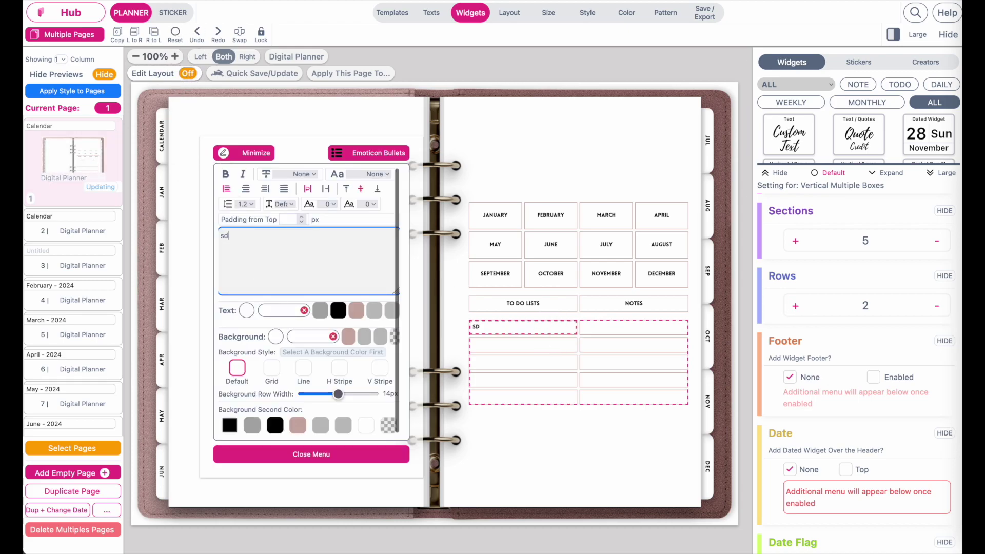
{"action": "left_click", "coordinate": [534, 346]}
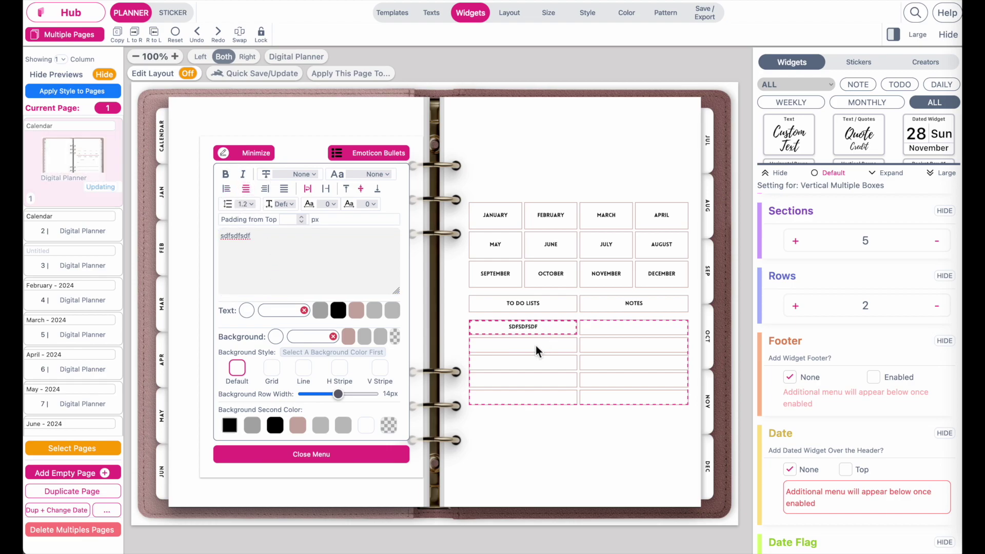
{"action": "type", "text": "sdfsdfs"}
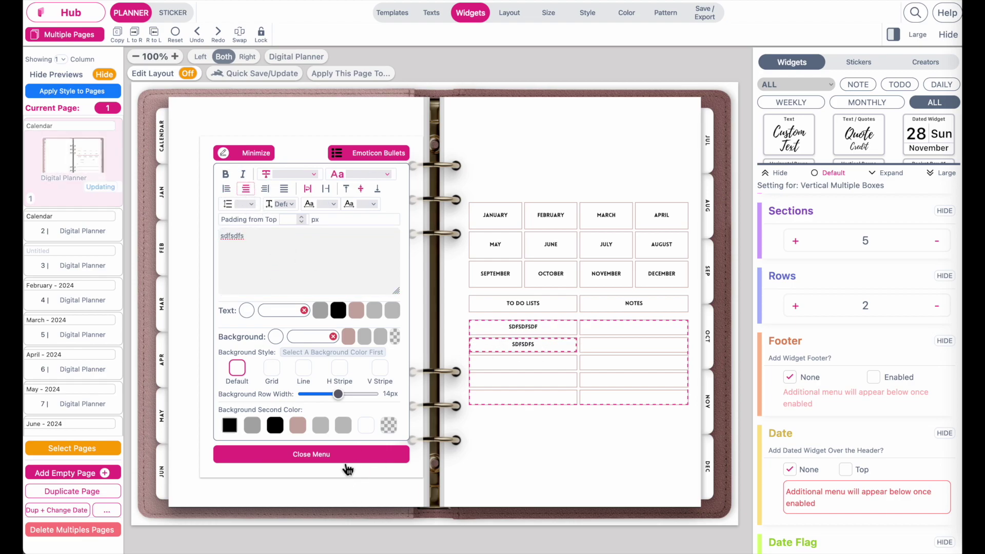
{"action": "left_click", "coordinate": [326, 455]}
Move the quote sticker onto the first list box and reshape it into a single line.
{"action": "left_click", "coordinate": [179, 20]}
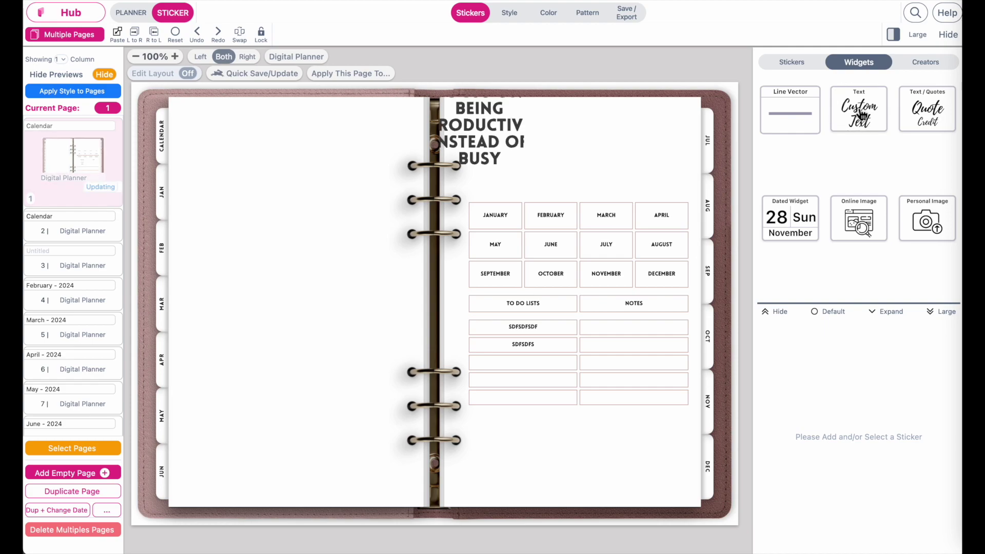
{"action": "left_click_drag", "start_coordinate": [480, 126], "coordinate": [505, 362]}
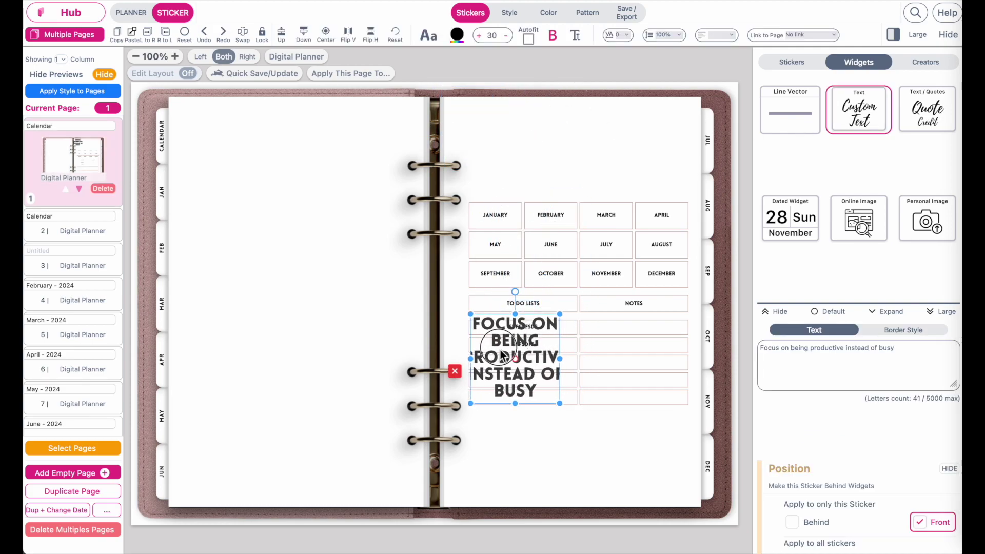
{"action": "left_click_drag", "start_coordinate": [558, 409], "coordinate": [577, 336]}
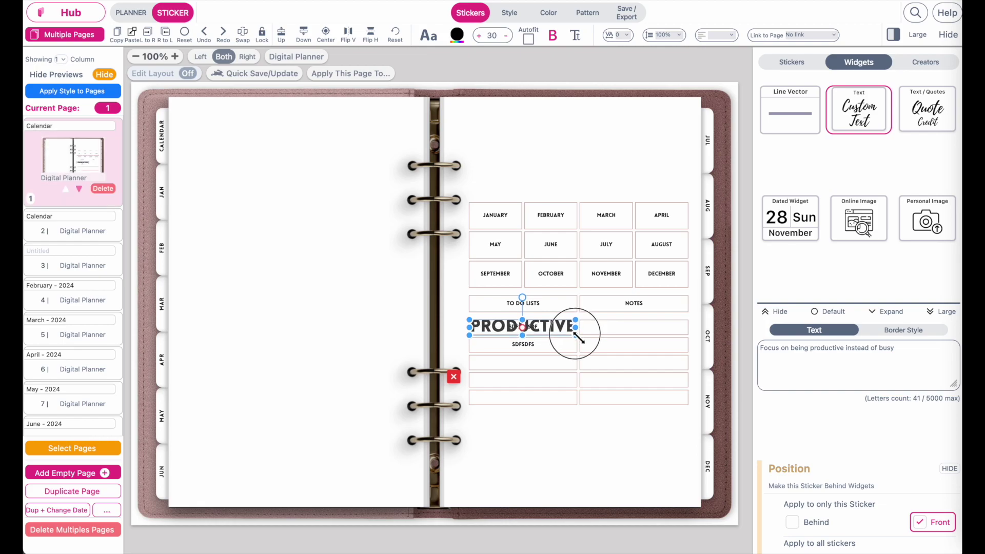
Clear the sticker's quote text and leave it linked to no page.
{"action": "left_click", "coordinate": [841, 379]}
{"action": "key", "text": "ctrl+a"}
{"action": "key", "text": "BackSpace"}
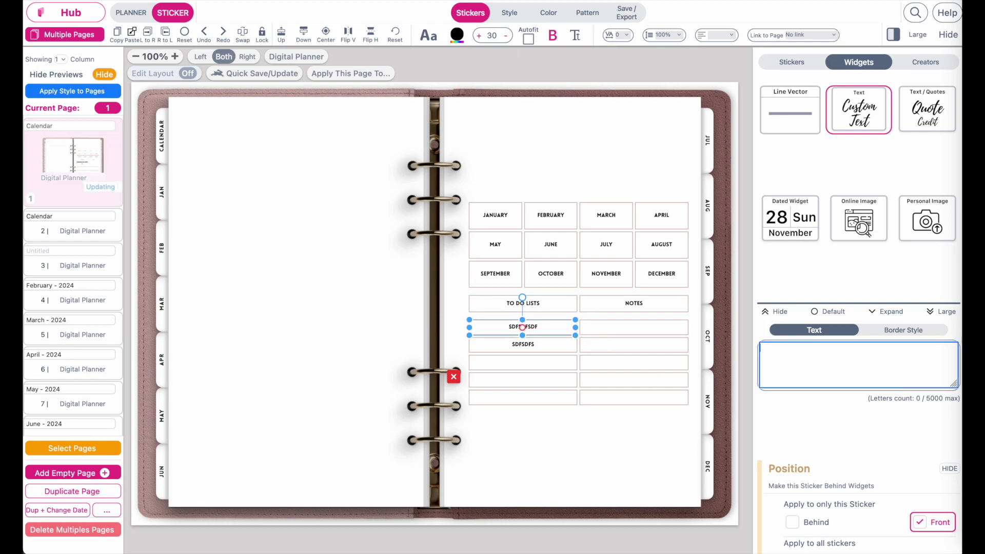
{"action": "left_click", "coordinate": [820, 36]}
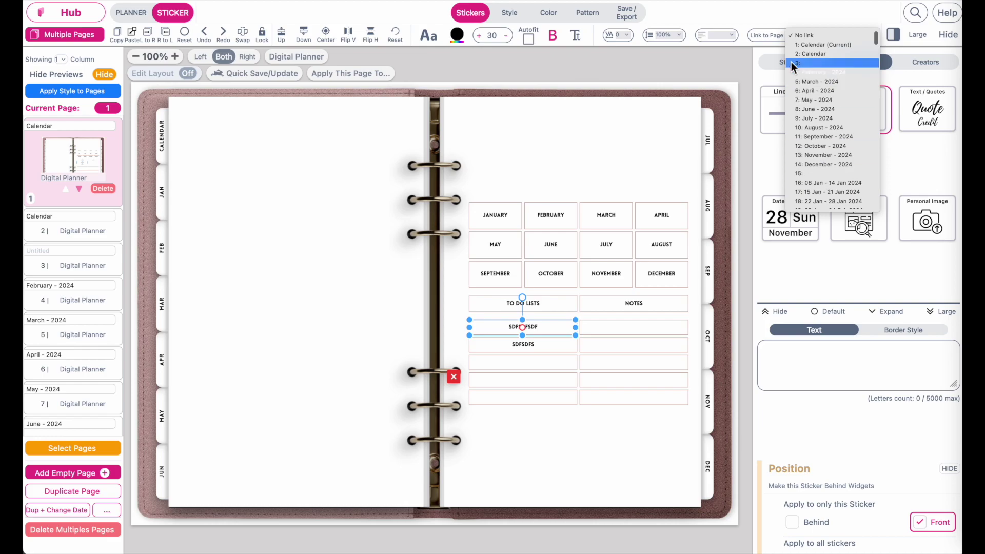
{"action": "left_click", "coordinate": [666, 76]}
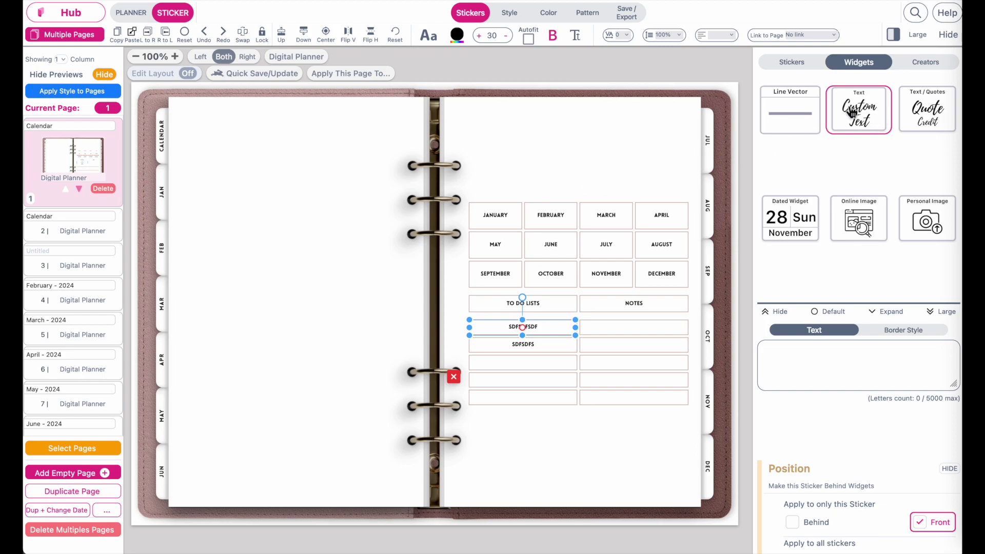
Add a custom text sticker reading 'Index' at the top right of the right page, above the month grid.
{"action": "left_click", "coordinate": [872, 118]}
{"action": "left_click", "coordinate": [528, 133]}
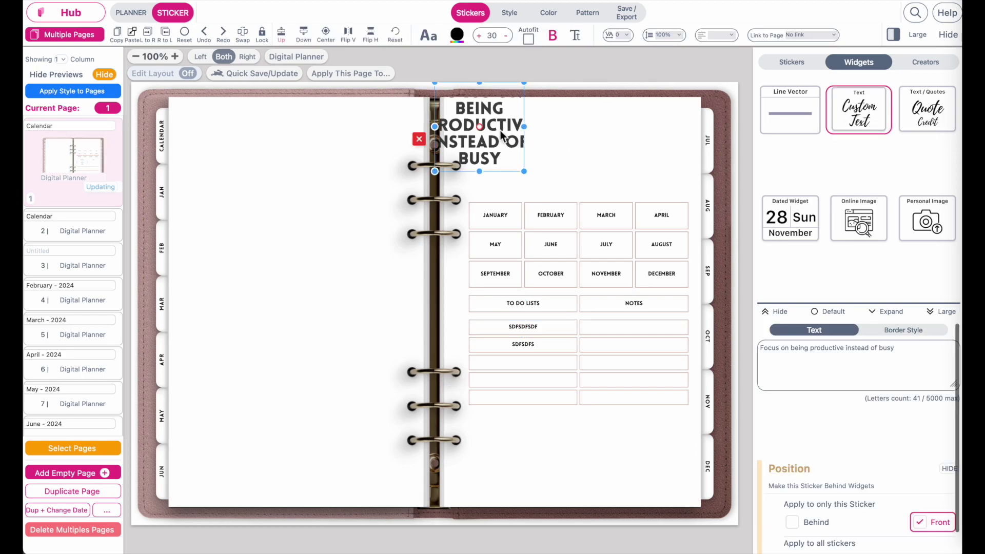
{"action": "left_click_drag", "start_coordinate": [529, 133], "coordinate": [560, 148]}
{"action": "triple_click", "coordinate": [828, 352]}
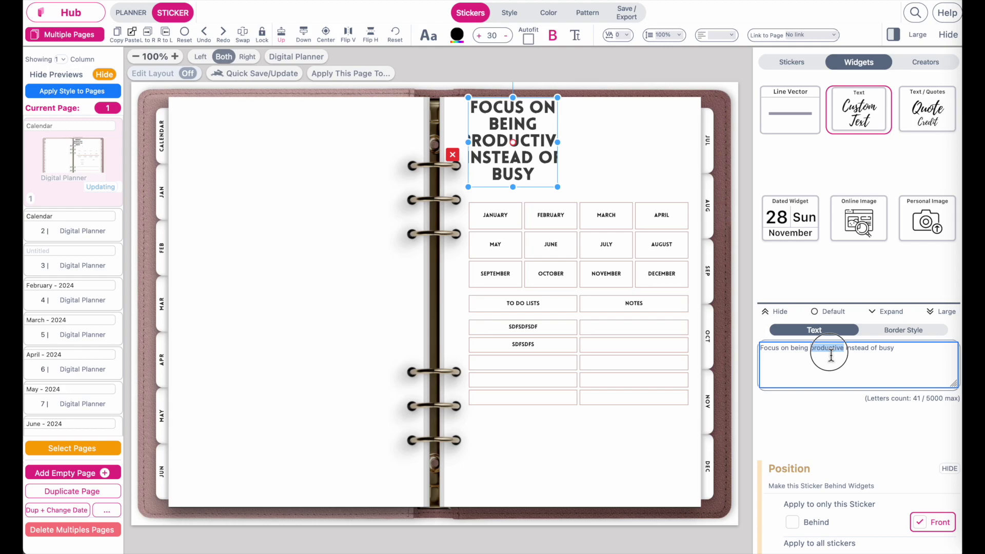
{"action": "type", "text": "Index"}
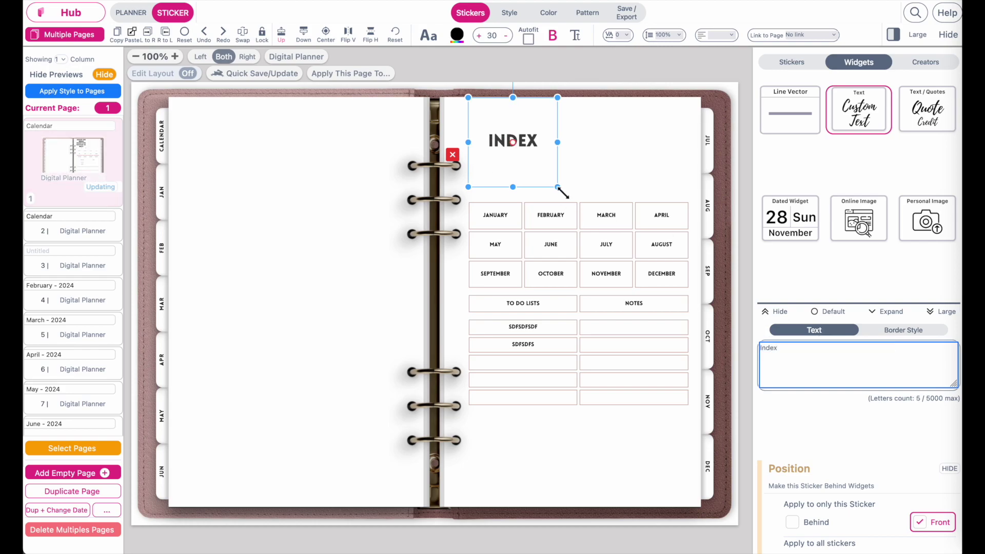
{"action": "left_click_drag", "start_coordinate": [558, 187], "coordinate": [680, 189]}
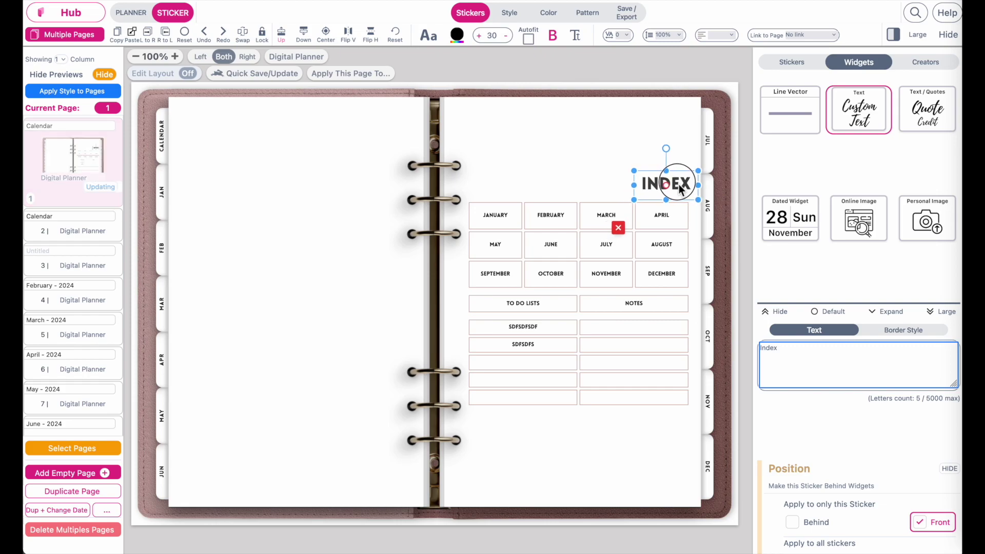
{"action": "left_click", "coordinate": [594, 132]}
Add a custom text sticker to the left page reading '2024 Planner'.
{"action": "left_click", "coordinate": [262, 222]}
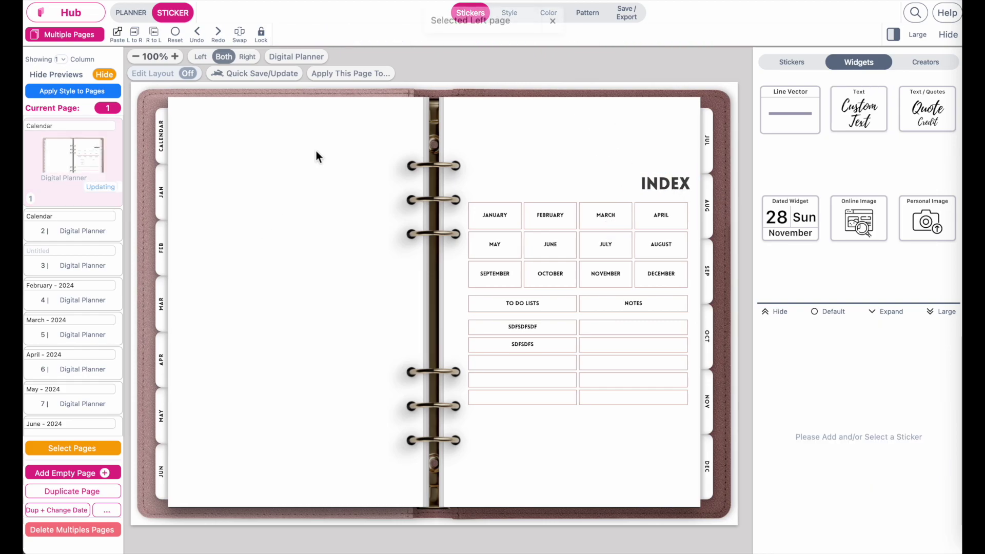
{"action": "left_click", "coordinate": [864, 125]}
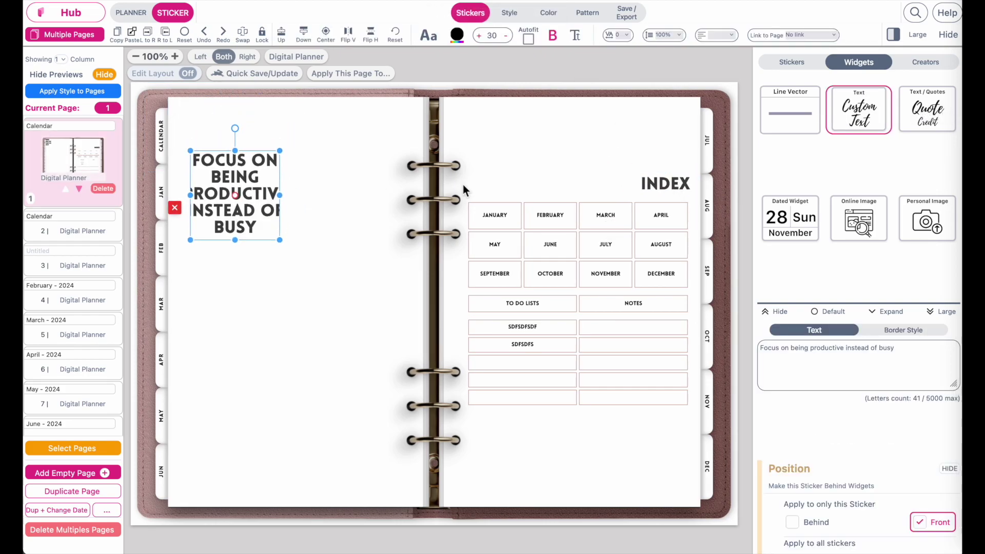
{"action": "left_click", "coordinate": [879, 383]}
{"action": "key", "text": "ctrl+shift+Left"}
{"action": "key", "text": "ctrl+a"}
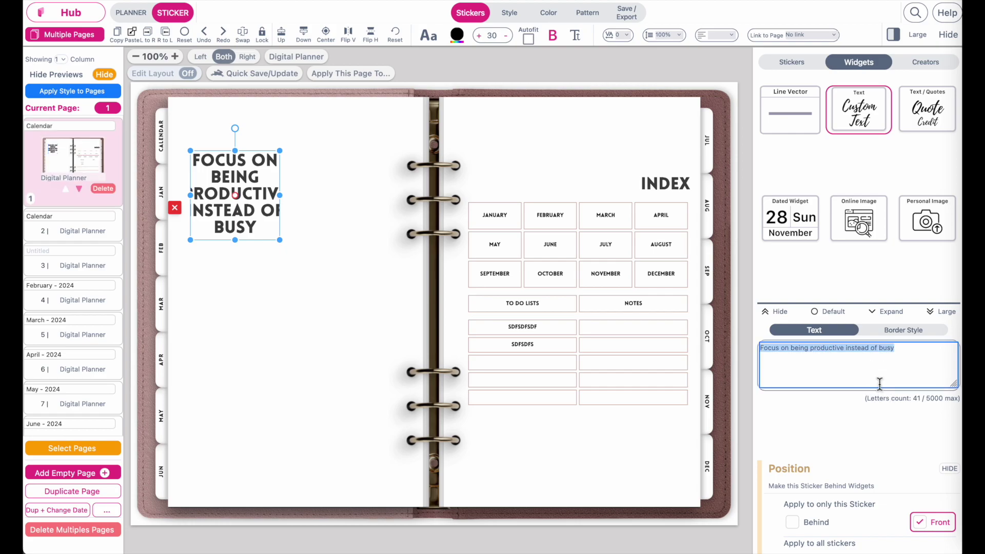
{"action": "type", "text": "2024 P"}
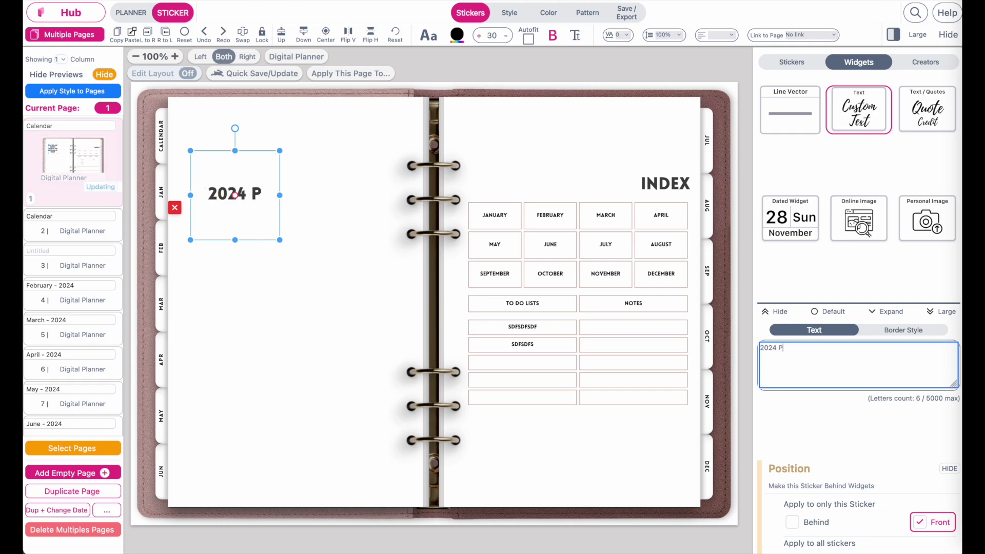
{"action": "type", "text": "alnner"}
{"action": "key", "text": "BackSpace"}
{"action": "key", "text": "BackSpace"}
{"action": "key", "text": "BackSpace"}
{"action": "key", "text": "BackSpace"}
{"action": "key", "text": "BackSpace"}
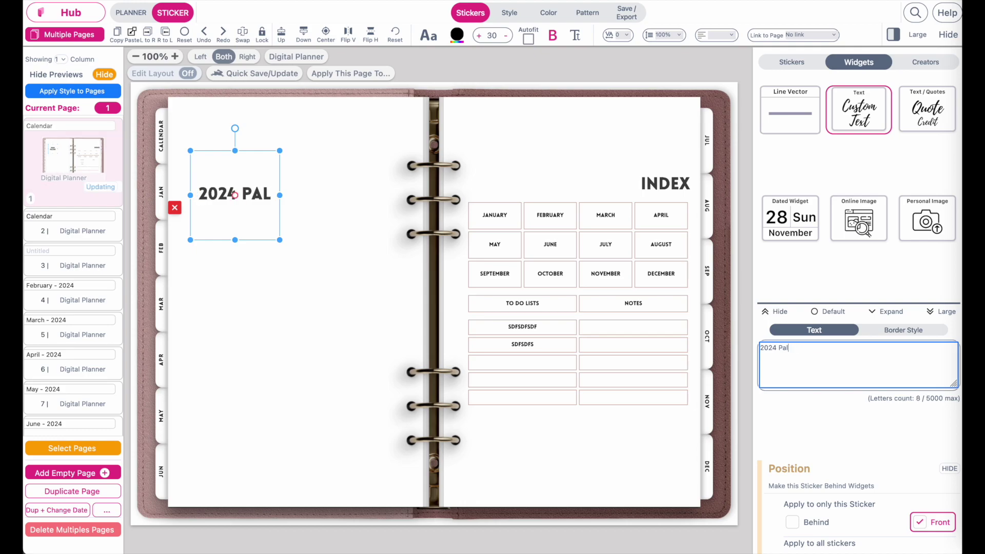
{"action": "key", "text": "BackSpace"}
{"action": "type", "text": "lanner"}
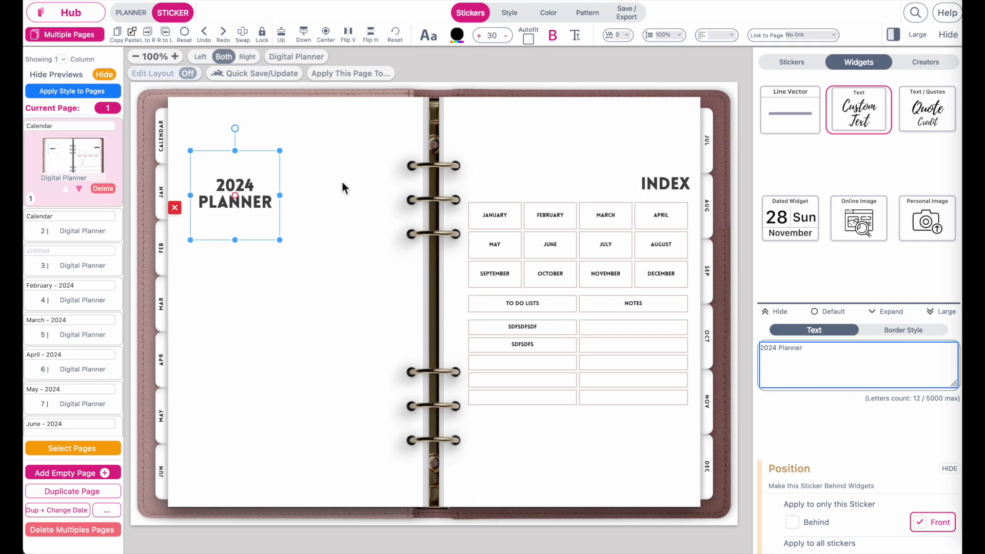
Set the title's font size to 80 and enlarge its box to fit.
{"action": "left_click", "coordinate": [492, 36]}
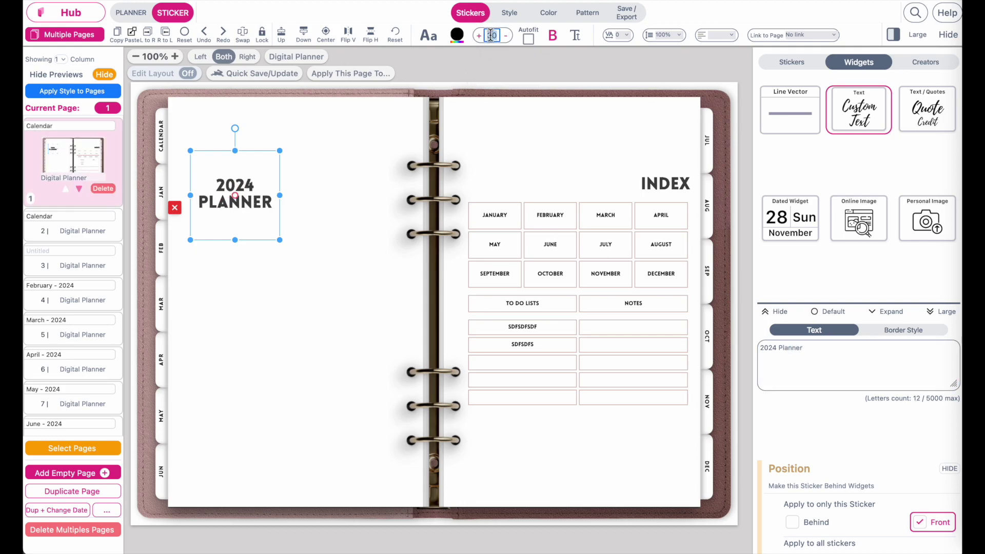
{"action": "key", "text": "BackSpace"}
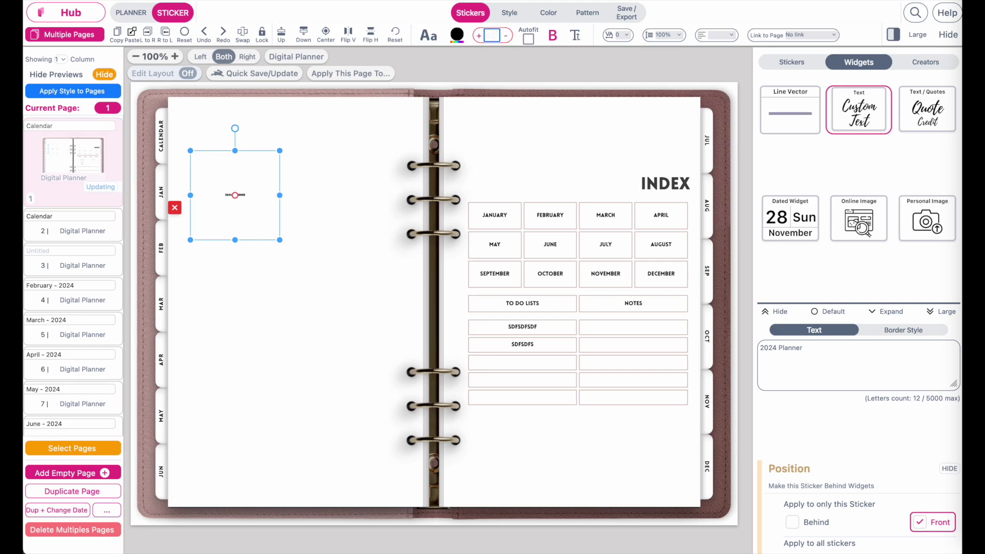
{"action": "type", "text": "80"}
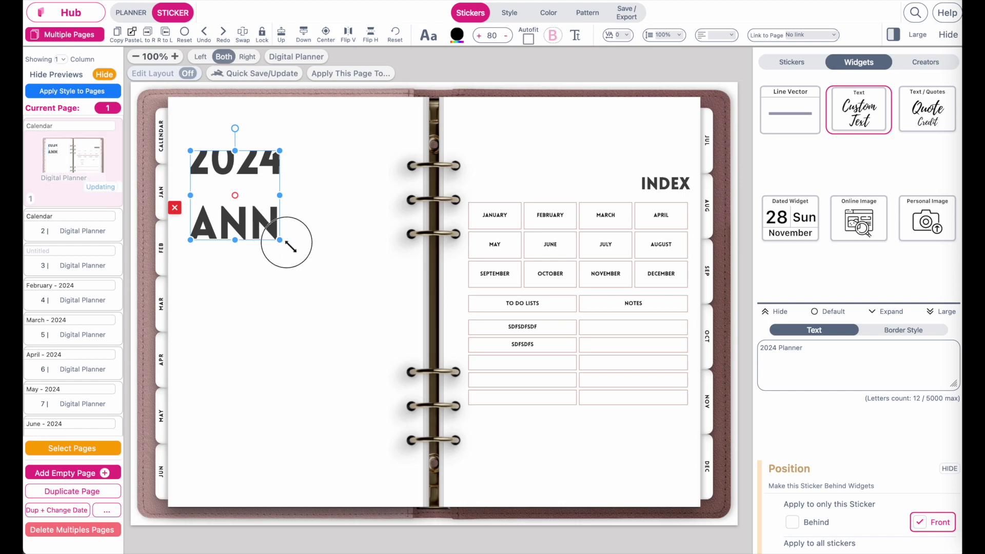
{"action": "left_click_drag", "start_coordinate": [287, 244], "coordinate": [388, 307]}
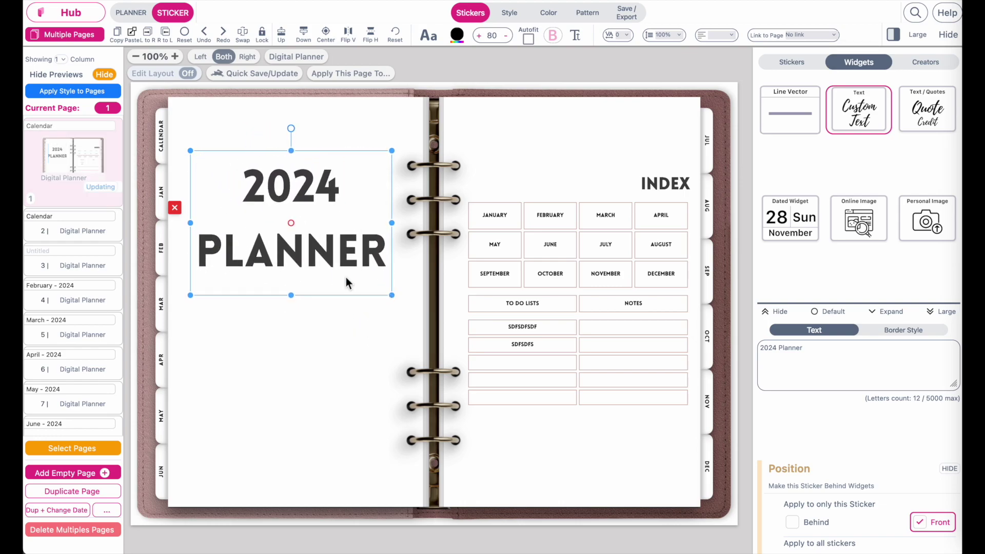
{"action": "left_click", "coordinate": [289, 367]}
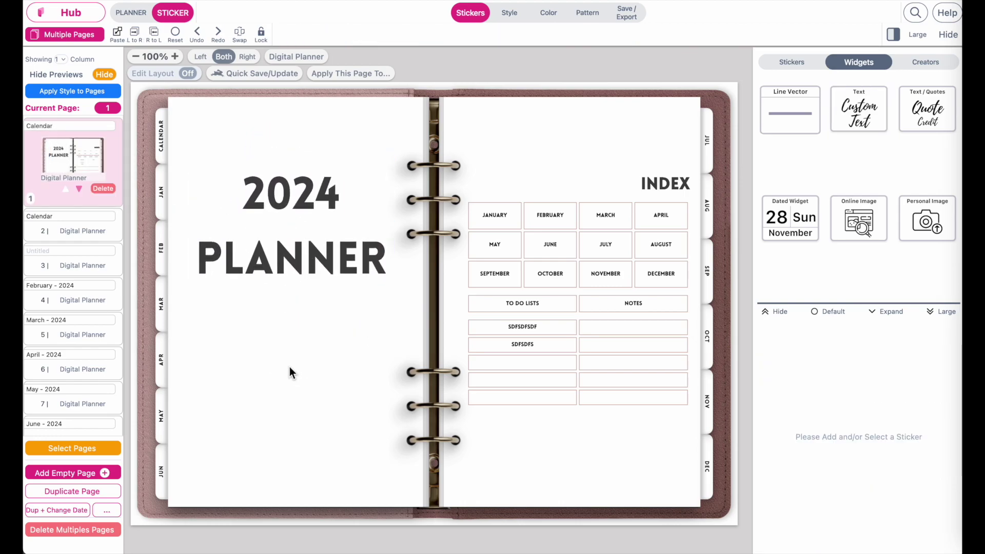